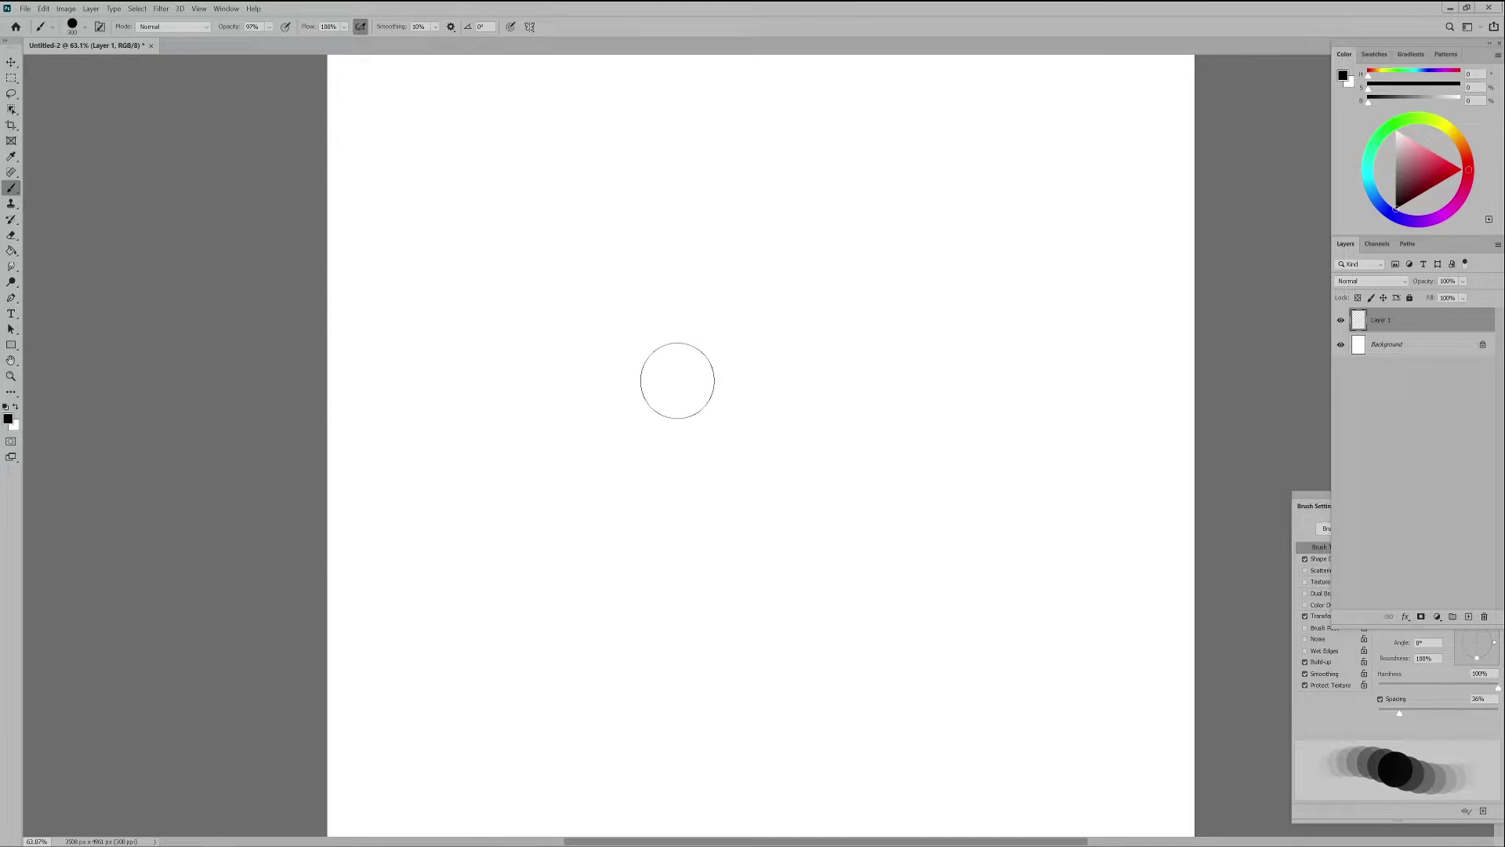
# Stamp a large dab, then paint a dense diagonal stroke with the brush at 300 px
pyautogui.press(']')
pyautogui.press(']')
pyautogui.press(']')
pyautogui.click(670, 348)
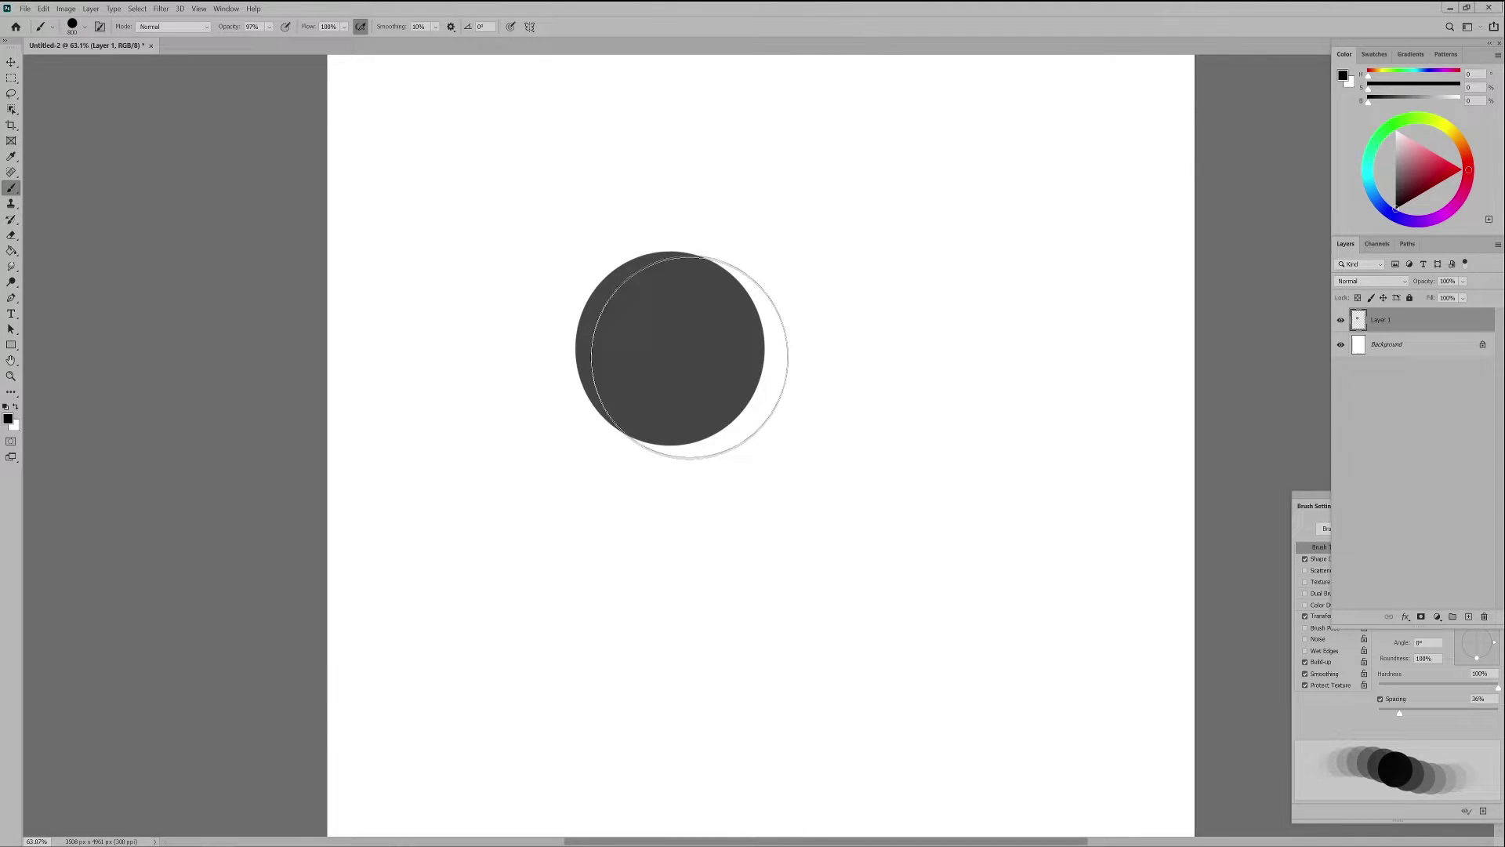
pyautogui.press('[')
pyautogui.press('[')
pyautogui.press('[')
pyautogui.press('[')
pyautogui.press('[')
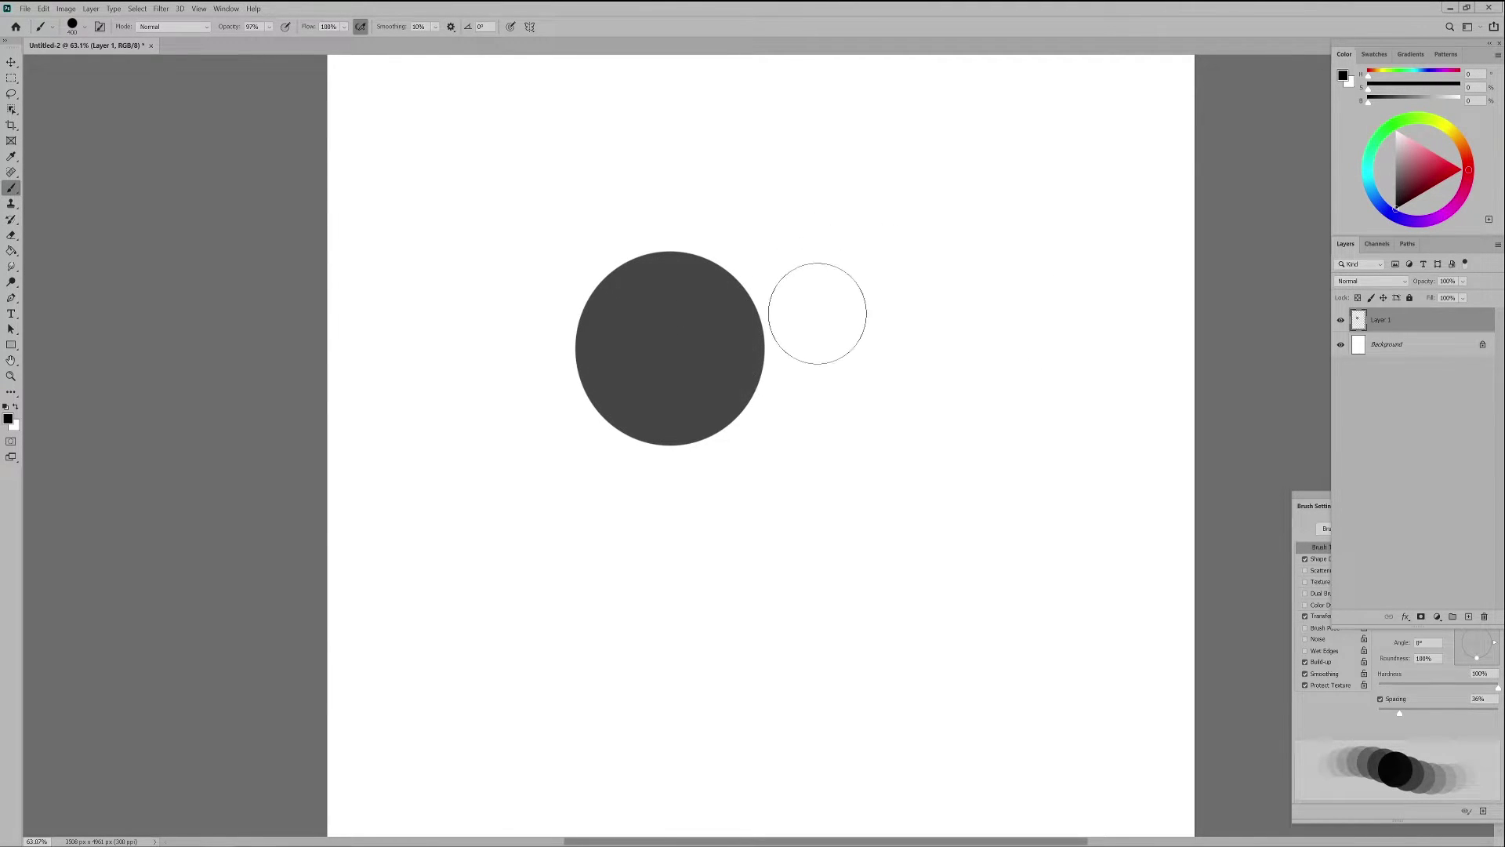
pyautogui.moveTo(495, 620)
pyautogui.mouseDown()
pyautogui.moveTo(996, 379)
pyautogui.moveTo(559, 602)
pyautogui.mouseUp()
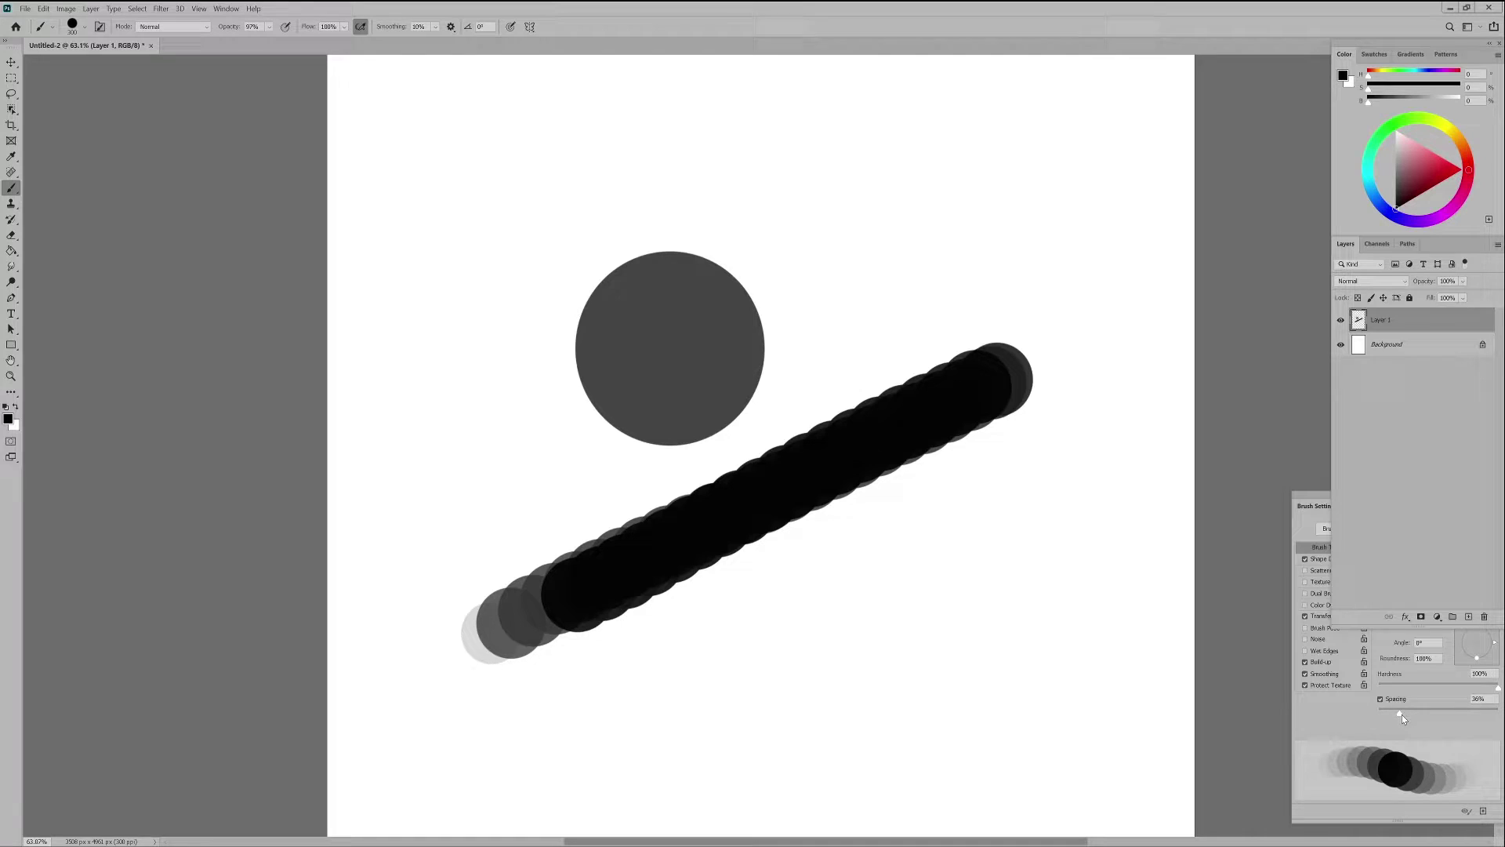
# Widen Spacing for a dotted stroke, then reduce it and paint smooth wide strokes and a grey dab
pyautogui.moveTo(1400, 713)
pyautogui.mouseDown()
pyautogui.moveTo(1449, 712)
pyautogui.moveTo(1433, 713)
pyautogui.mouseUp()
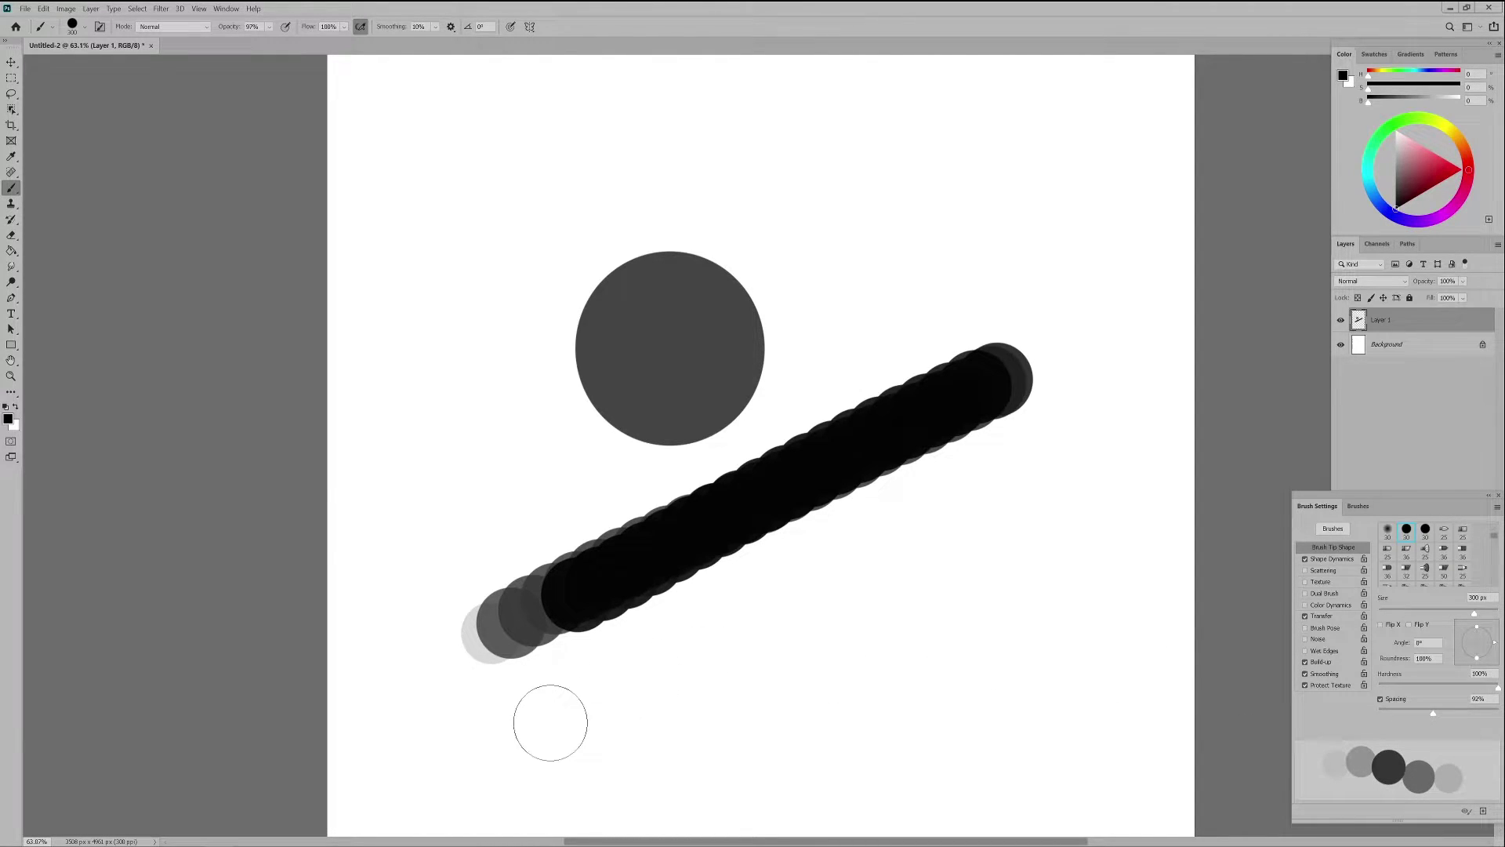
pyautogui.moveTo(547, 724); pyautogui.dragTo(1052, 552)
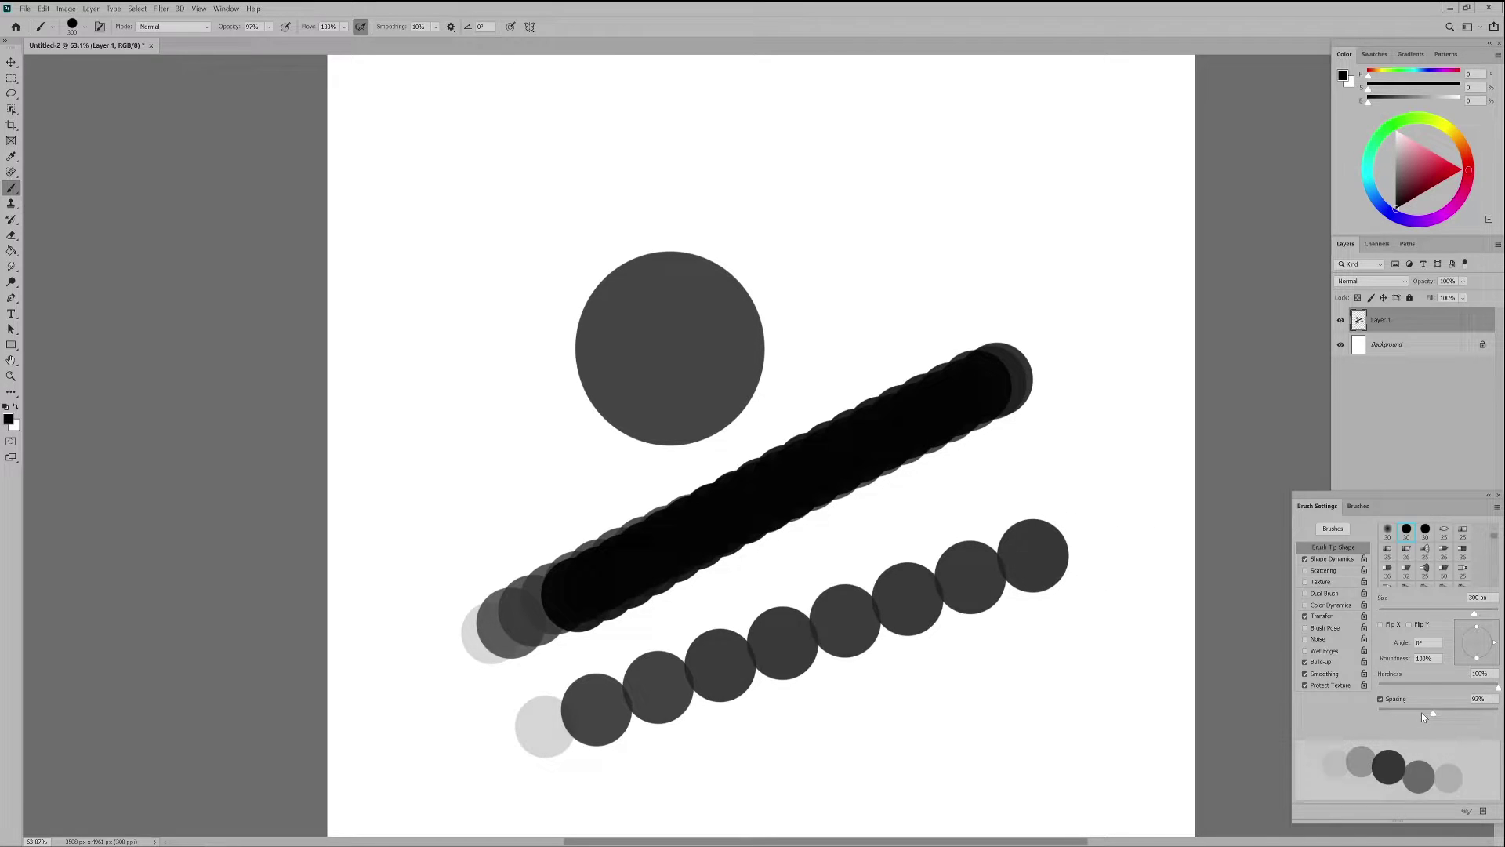
pyautogui.moveTo(1424, 716); pyautogui.dragTo(1389, 714)
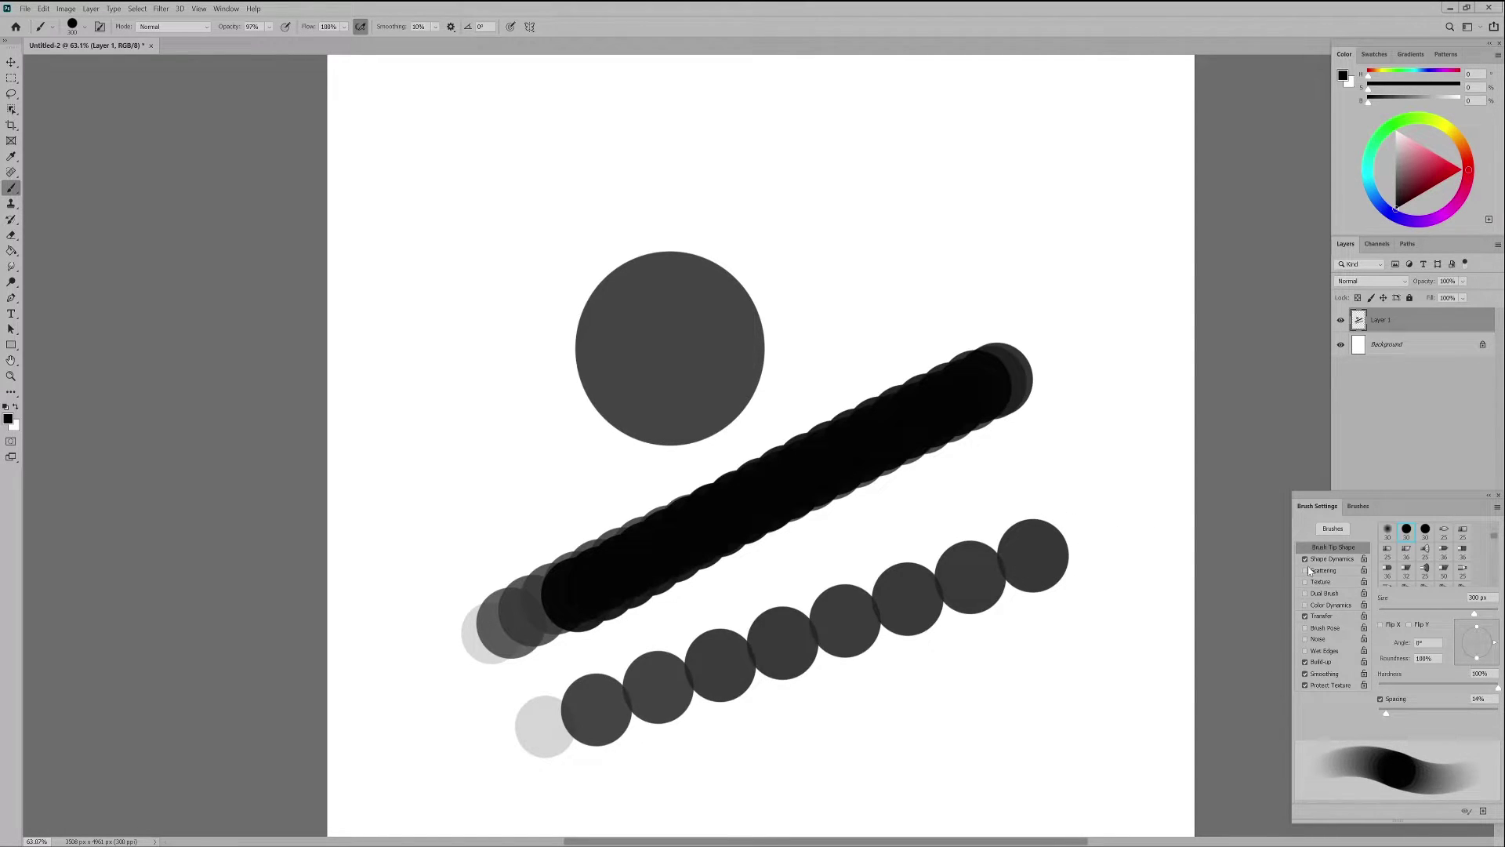
pyautogui.moveTo(441, 318)
pyautogui.mouseDown()
pyautogui.moveTo(695, 195)
pyautogui.moveTo(975, 128)
pyautogui.mouseUp()
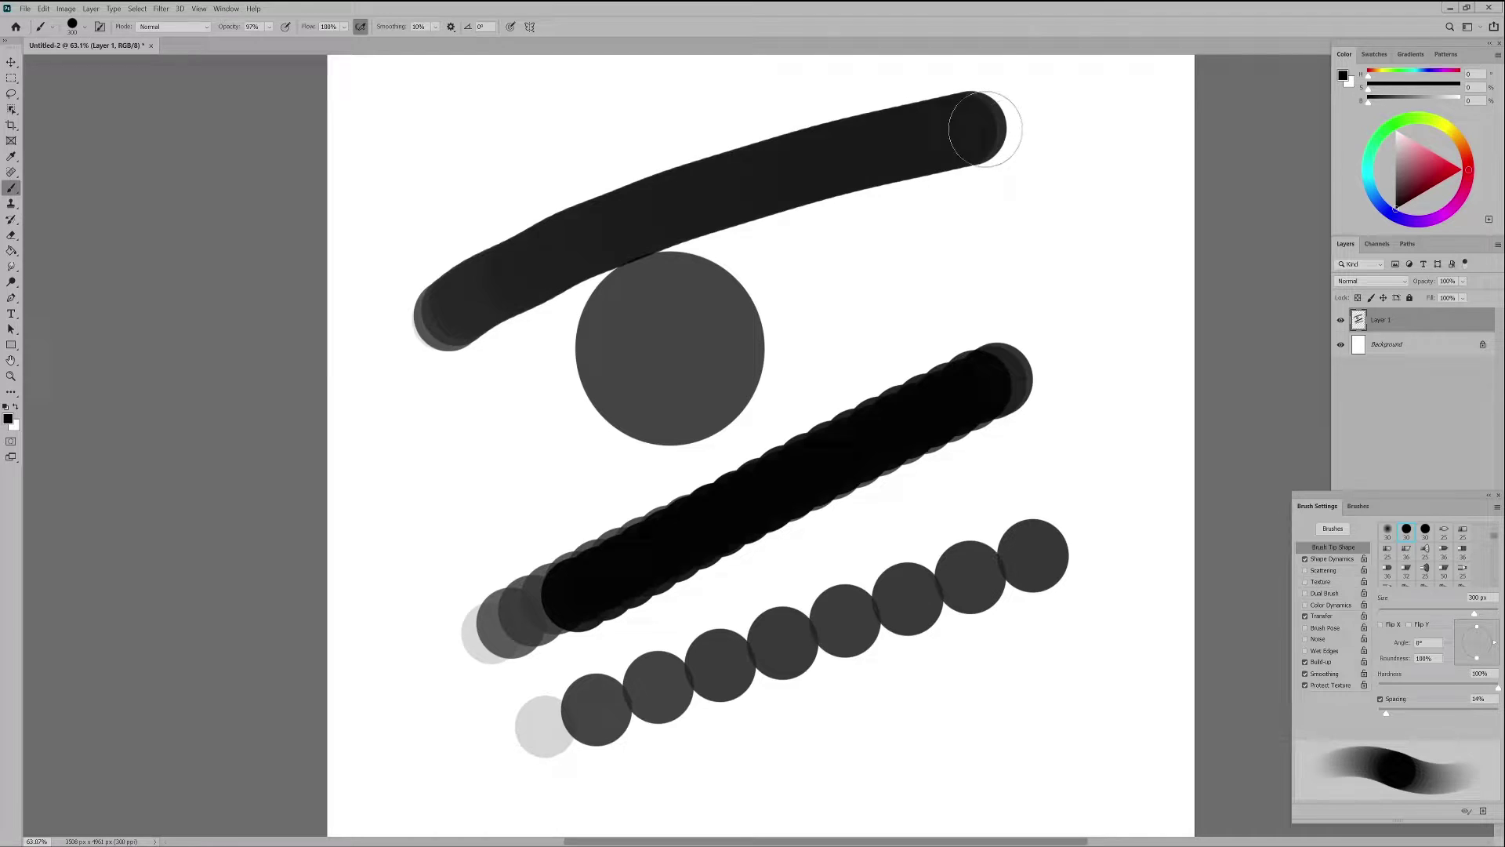
pyautogui.moveTo(1082, 189); pyautogui.dragTo(784, 353)
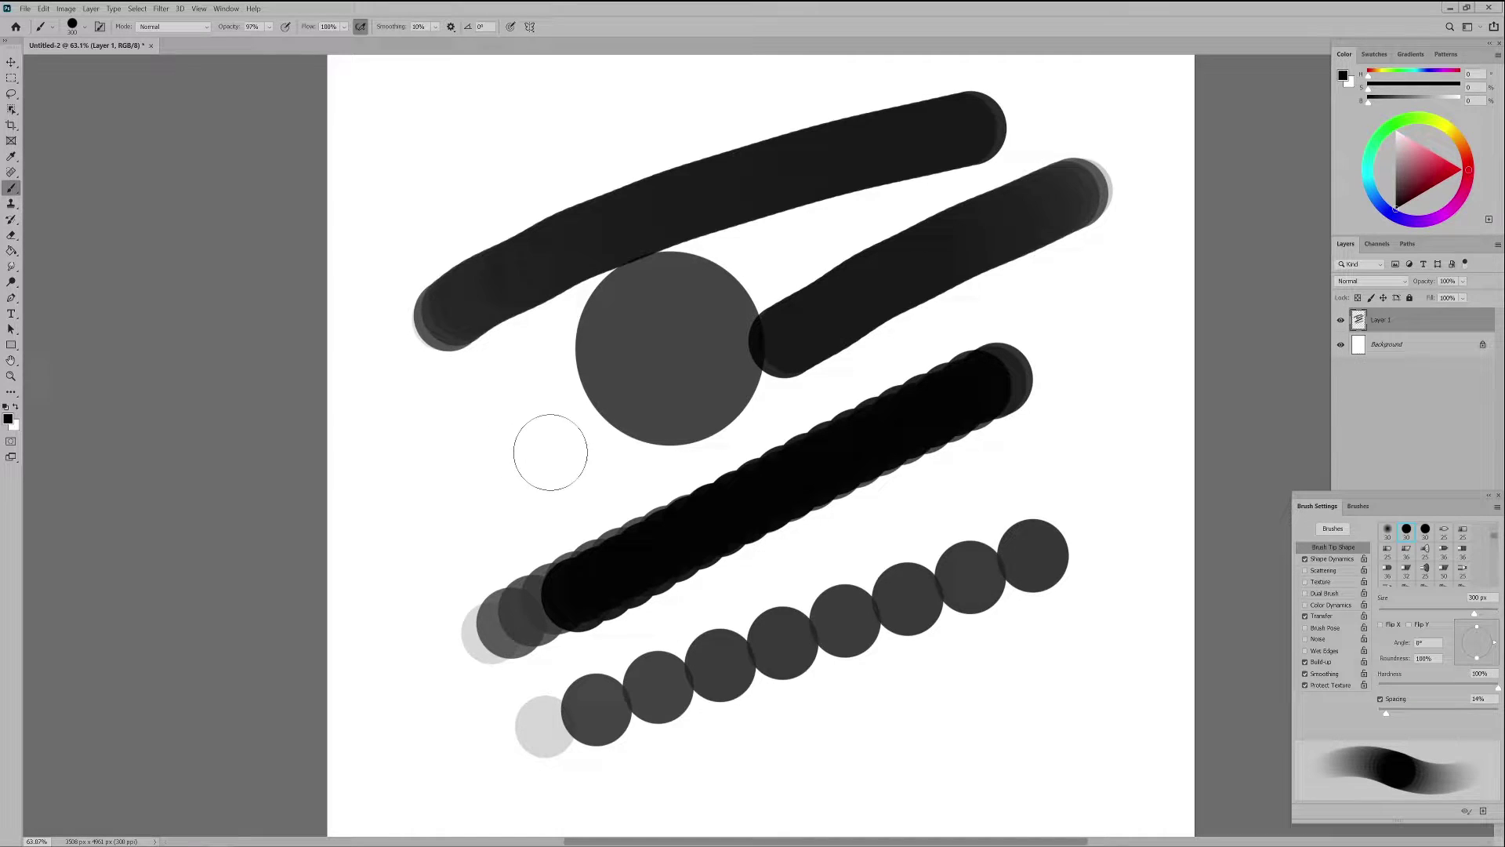
pyautogui.click(527, 458)
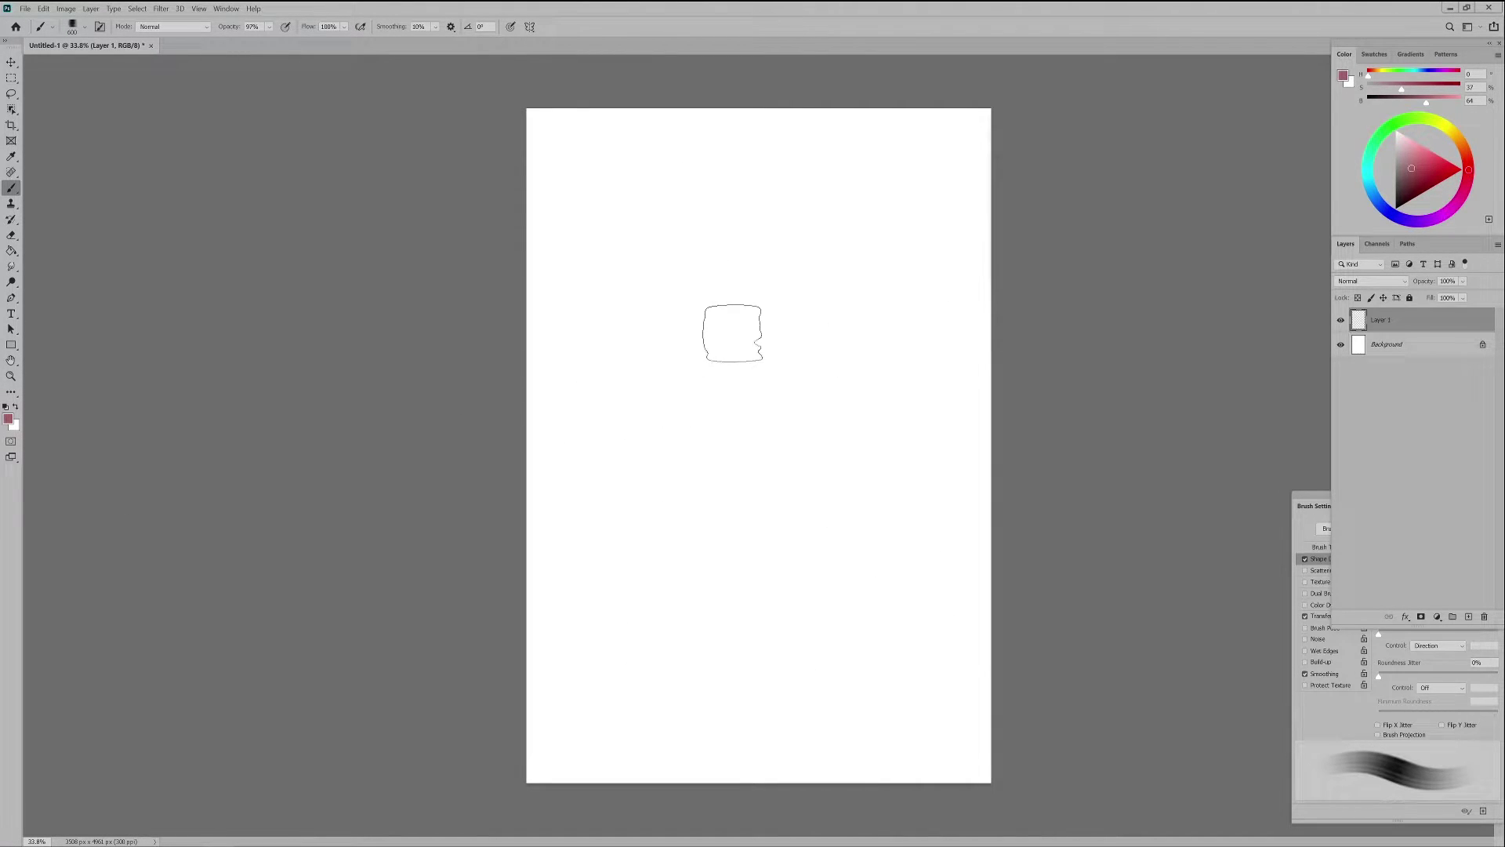
# Paint four pink test strokes with an enlarged brush, then undo them
pyautogui.rightClick(739, 326)
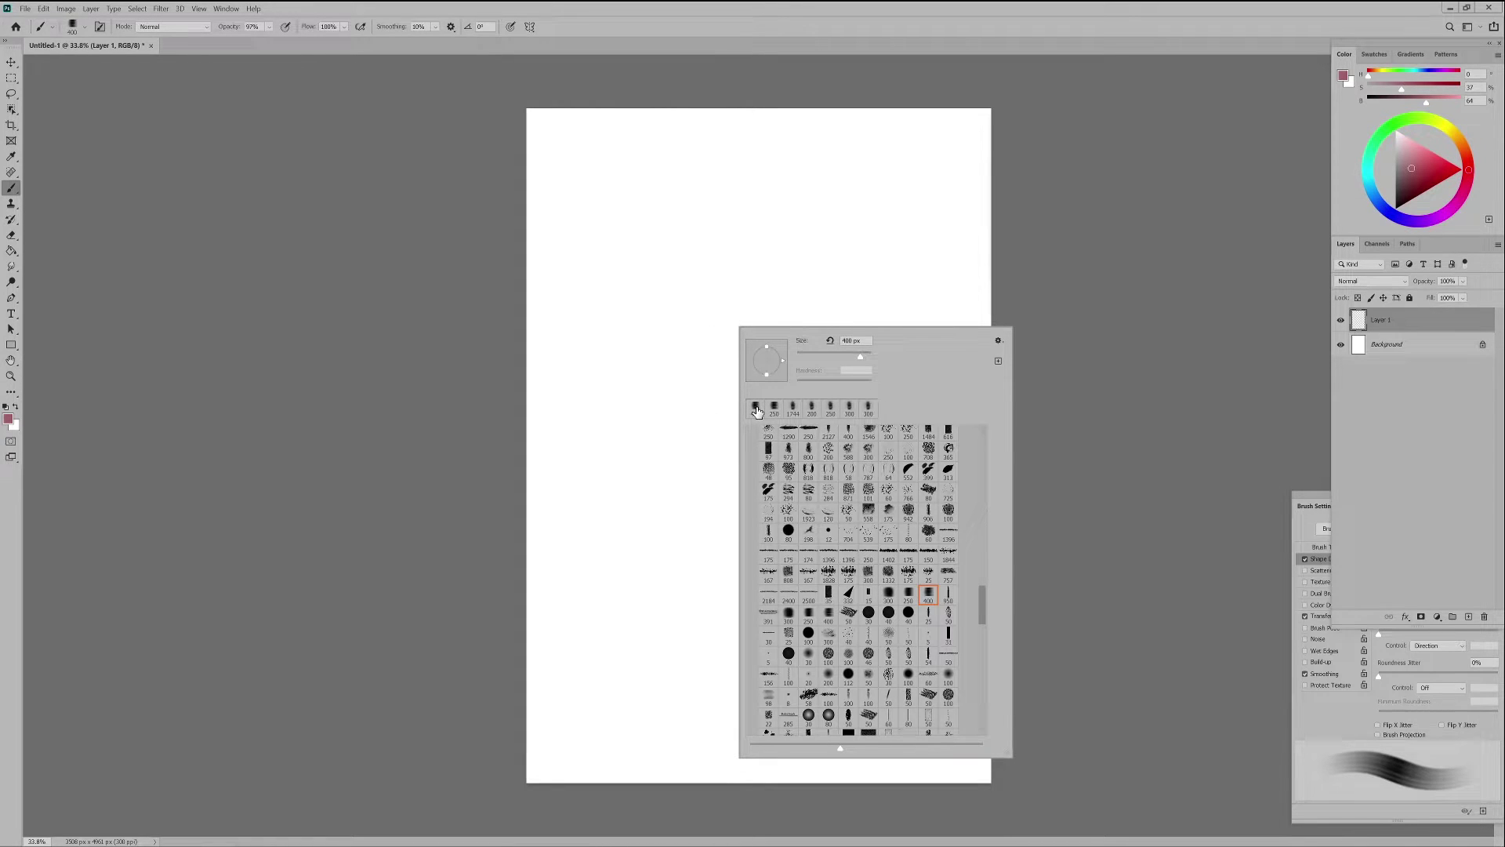
pyautogui.click(715, 282)
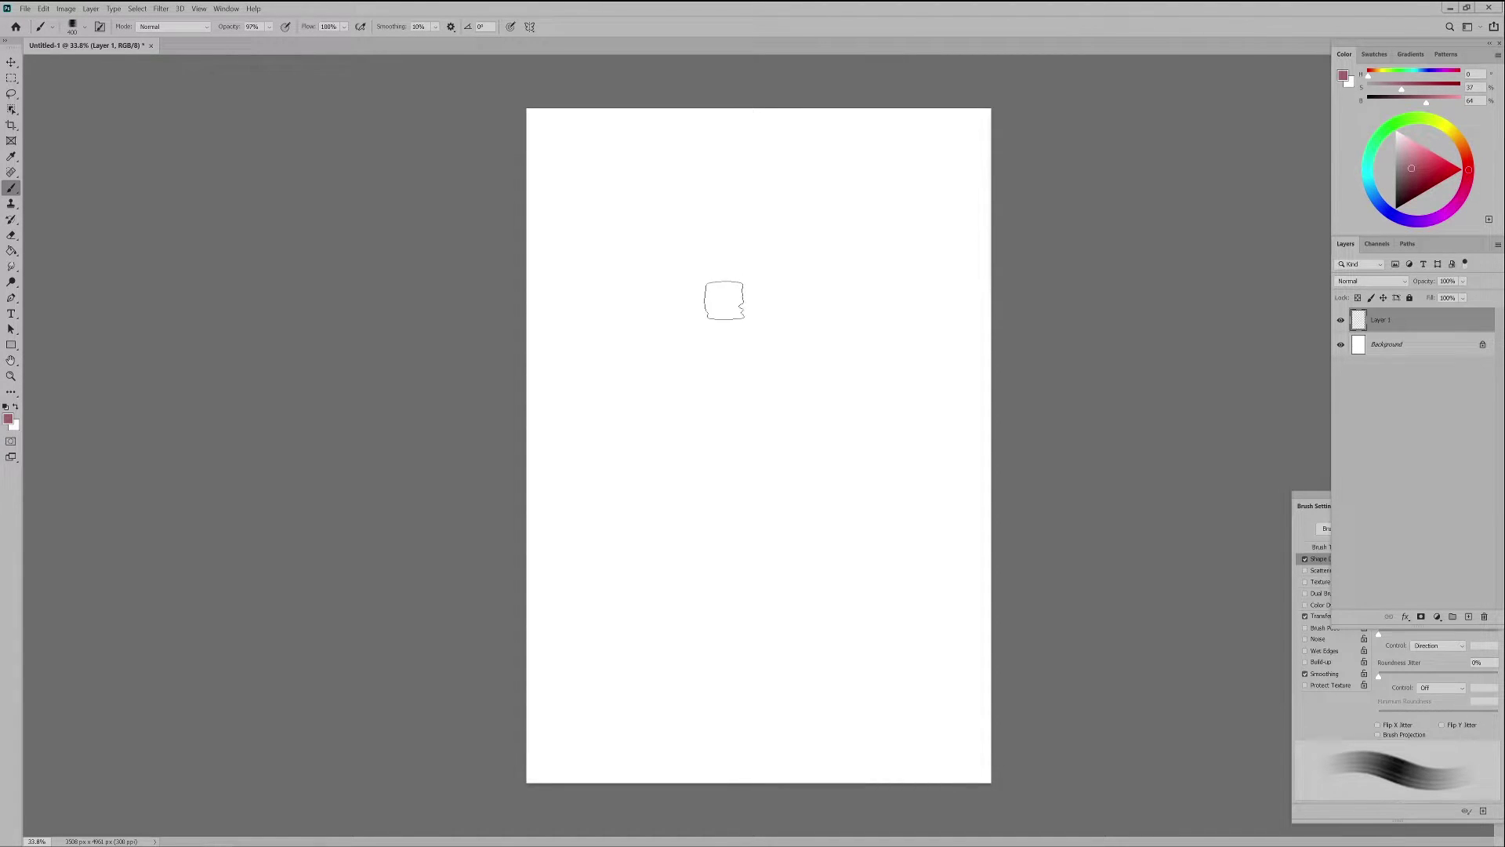
pyautogui.press(']')
pyautogui.press(']')
pyautogui.press(']')
pyautogui.press(']')
pyautogui.press(']')
pyautogui.moveTo(733, 274); pyautogui.dragTo(737, 380)
pyautogui.moveTo(817, 296); pyautogui.dragTo(709, 463)
pyautogui.moveTo(837, 191); pyautogui.dragTo(675, 384)
pyautogui.moveTo(866, 270); pyautogui.dragTo(807, 552)
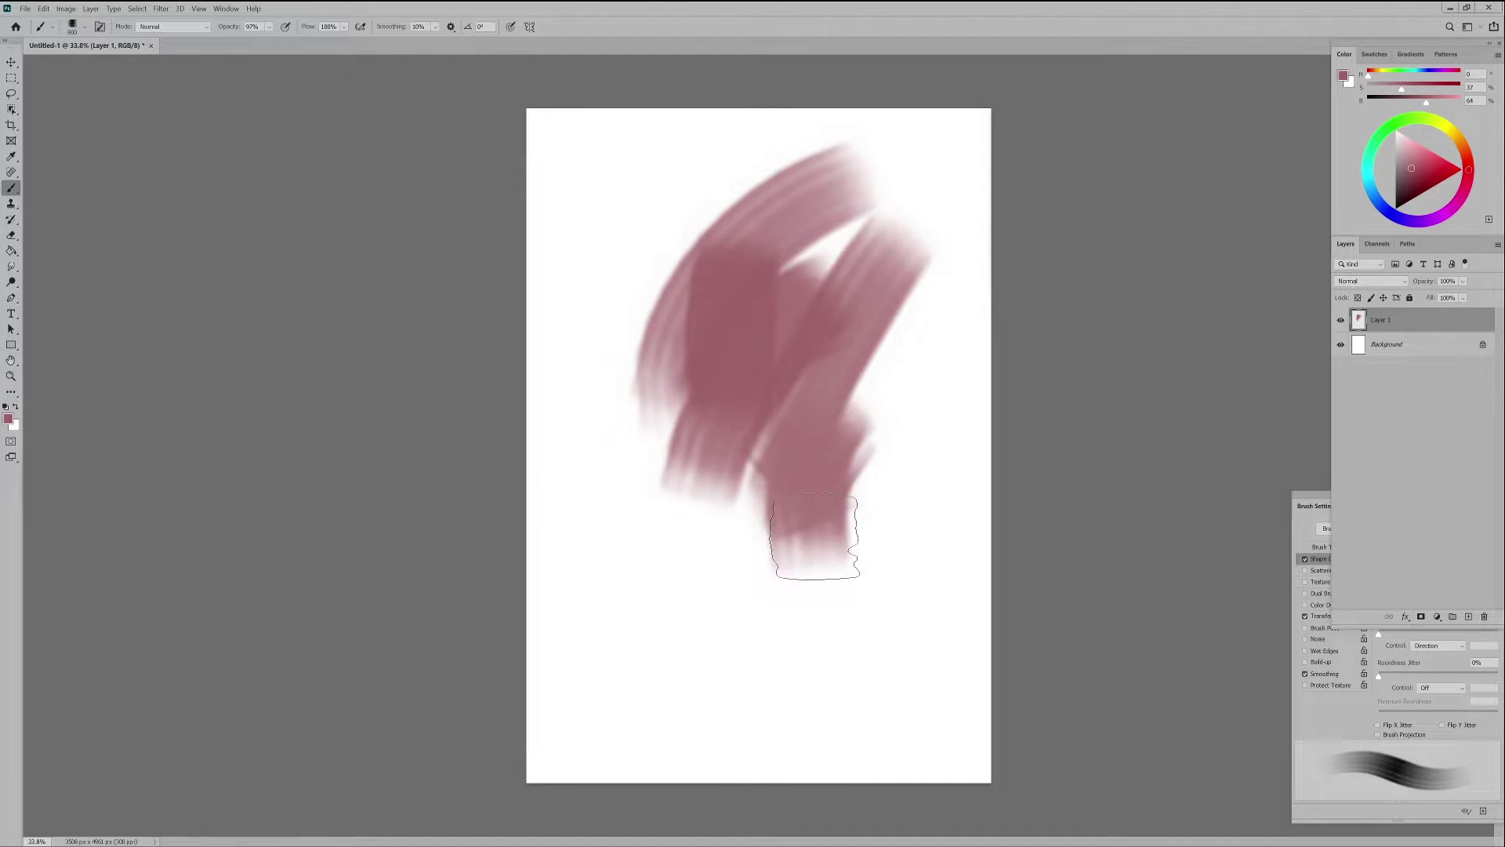
pyautogui.press('e')
pyautogui.hotkey('ctrl', 'z')
pyautogui.hotkey('ctrl', 'z')
pyautogui.hotkey('ctrl', 'z')
pyautogui.hotkey('ctrl', 'z')
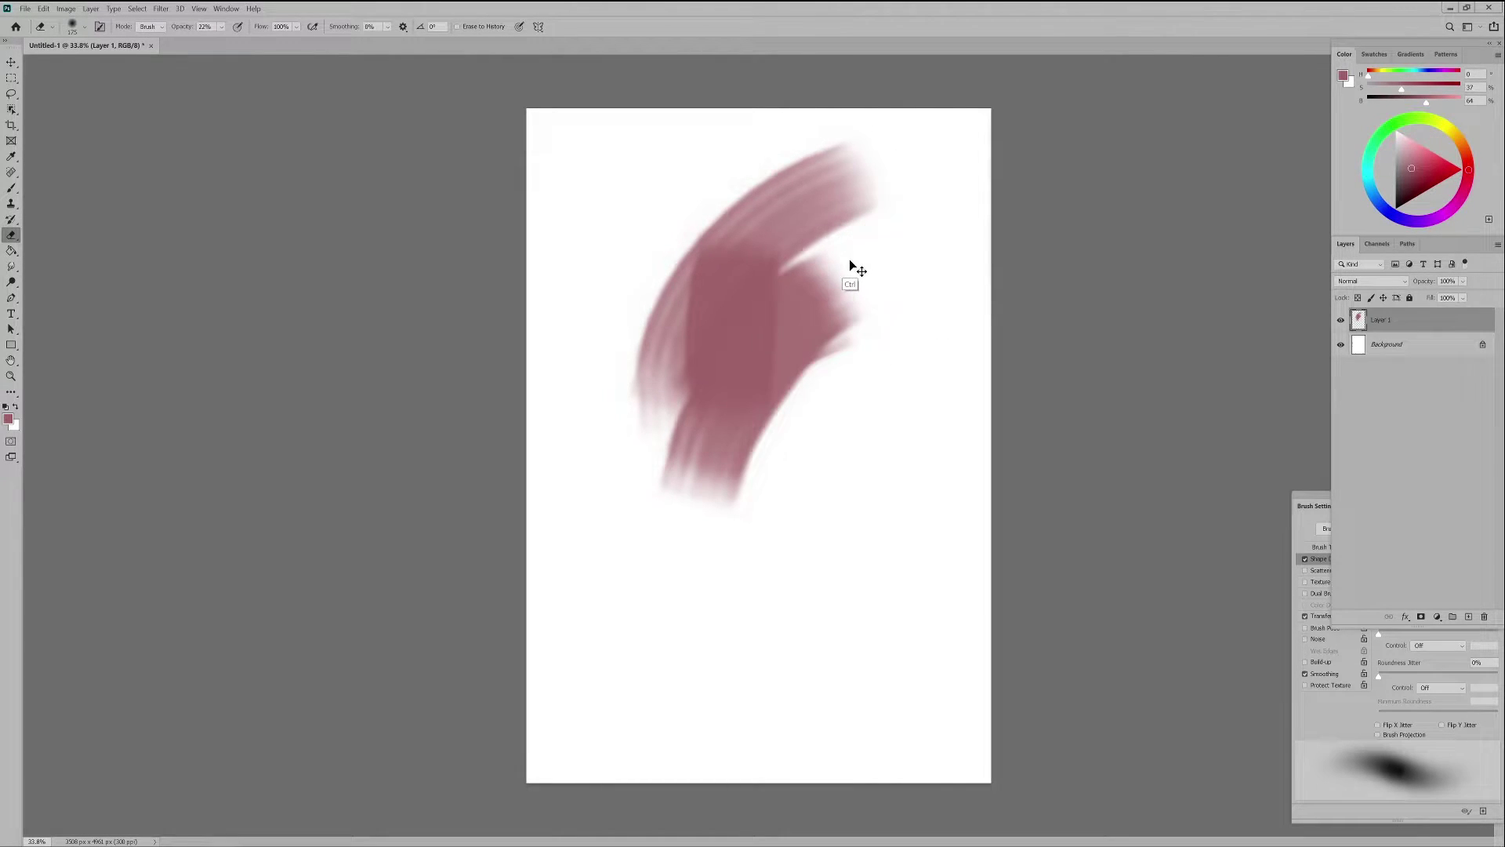
pyautogui.press('b')
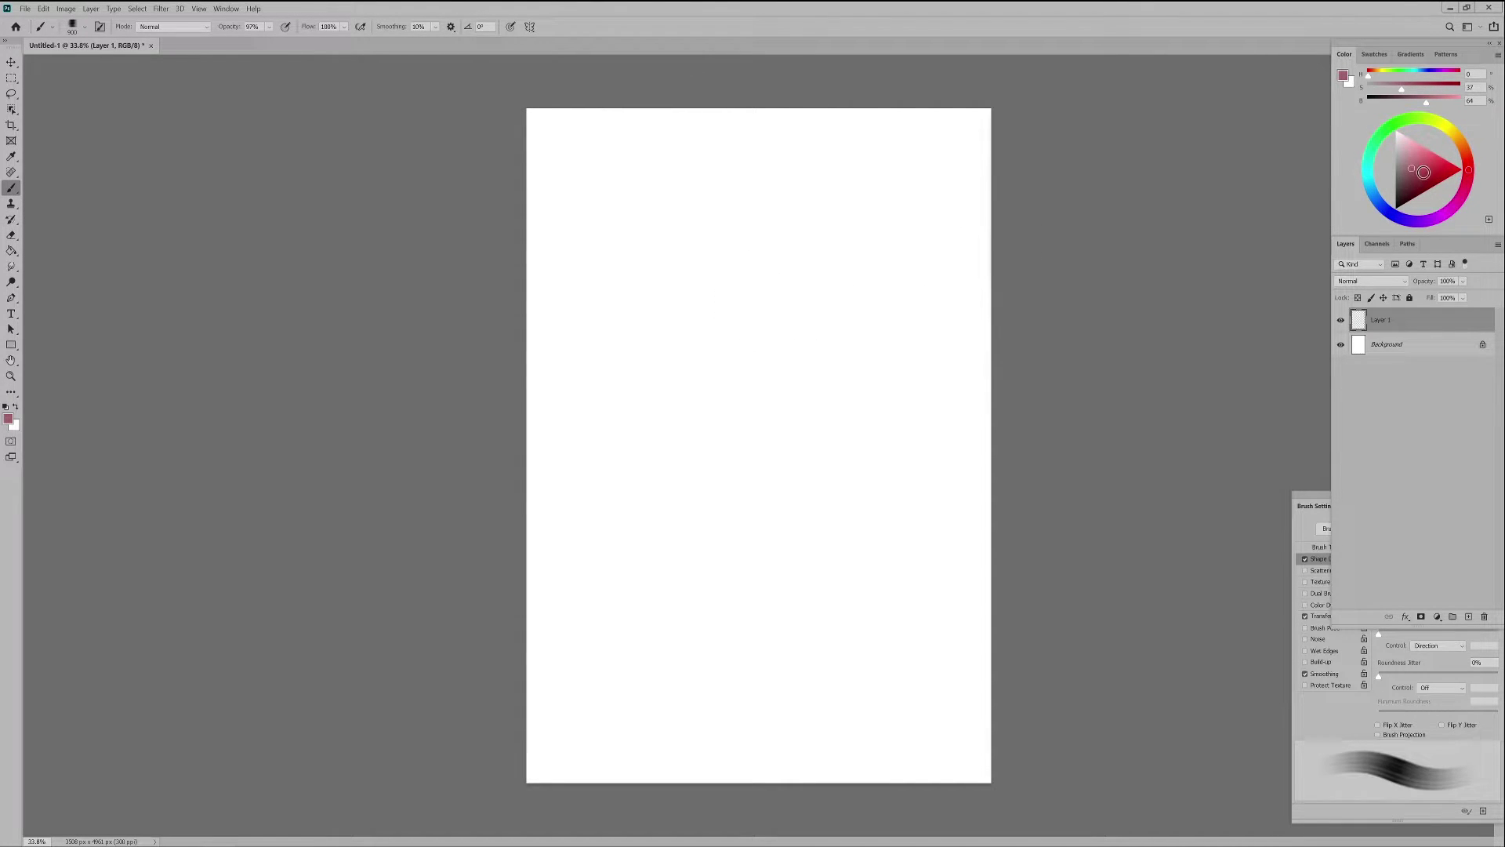
# Build an orange-red and salmon blob, shrinking the brush to 700 px midway
pyautogui.moveTo(1469, 150); pyautogui.dragTo(1465, 152)
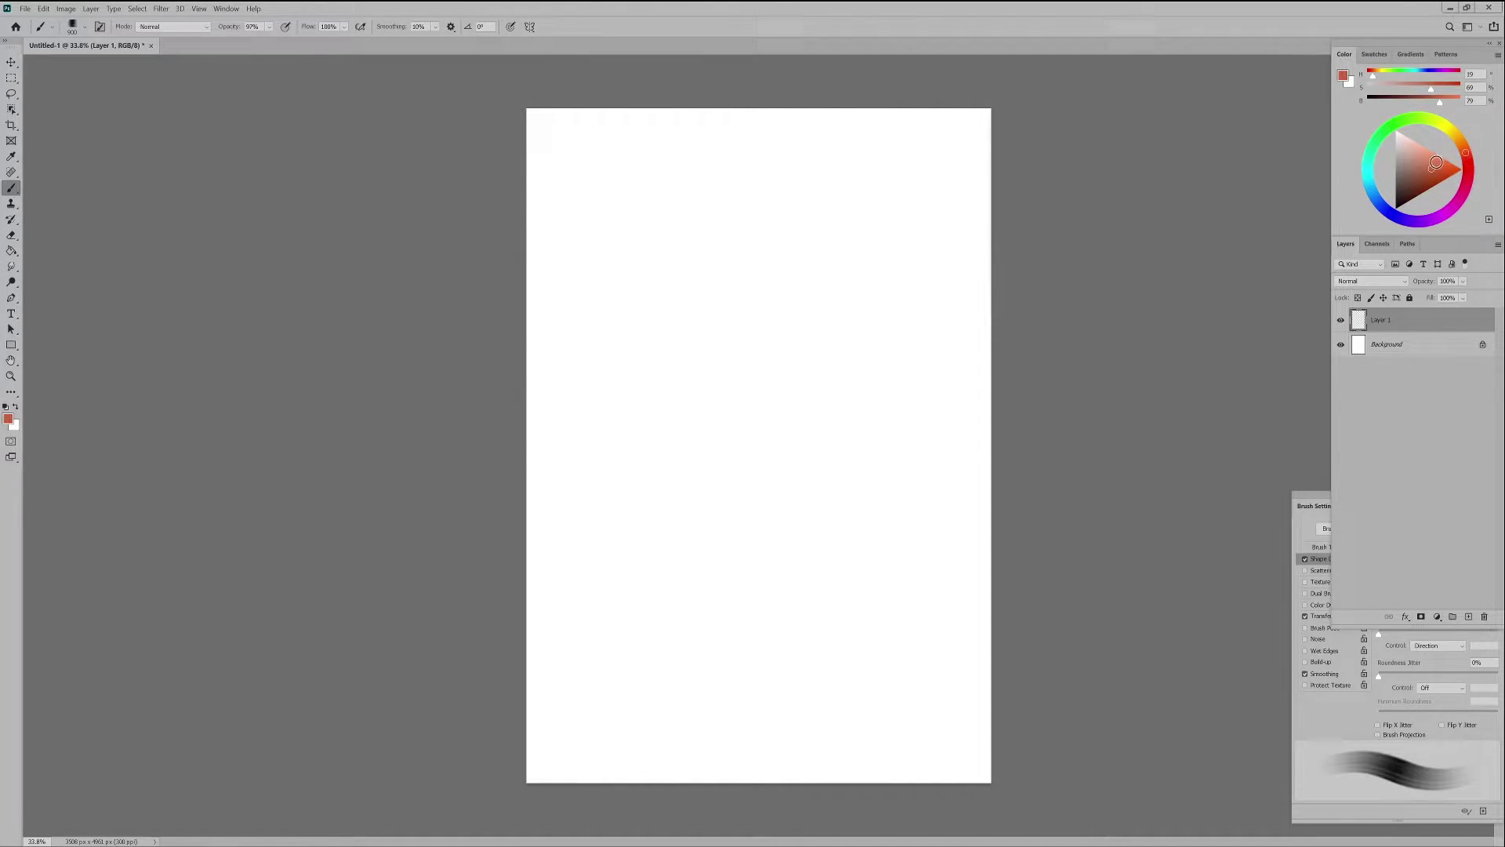
pyautogui.moveTo(716, 301)
pyautogui.mouseDown()
pyautogui.moveTo(705, 335)
pyautogui.moveTo(753, 369)
pyautogui.moveTo(692, 283)
pyautogui.moveTo(808, 392)
pyautogui.moveTo(756, 314)
pyautogui.moveTo(786, 317)
pyautogui.moveTo(745, 450)
pyautogui.moveTo(687, 422)
pyautogui.mouseUp()
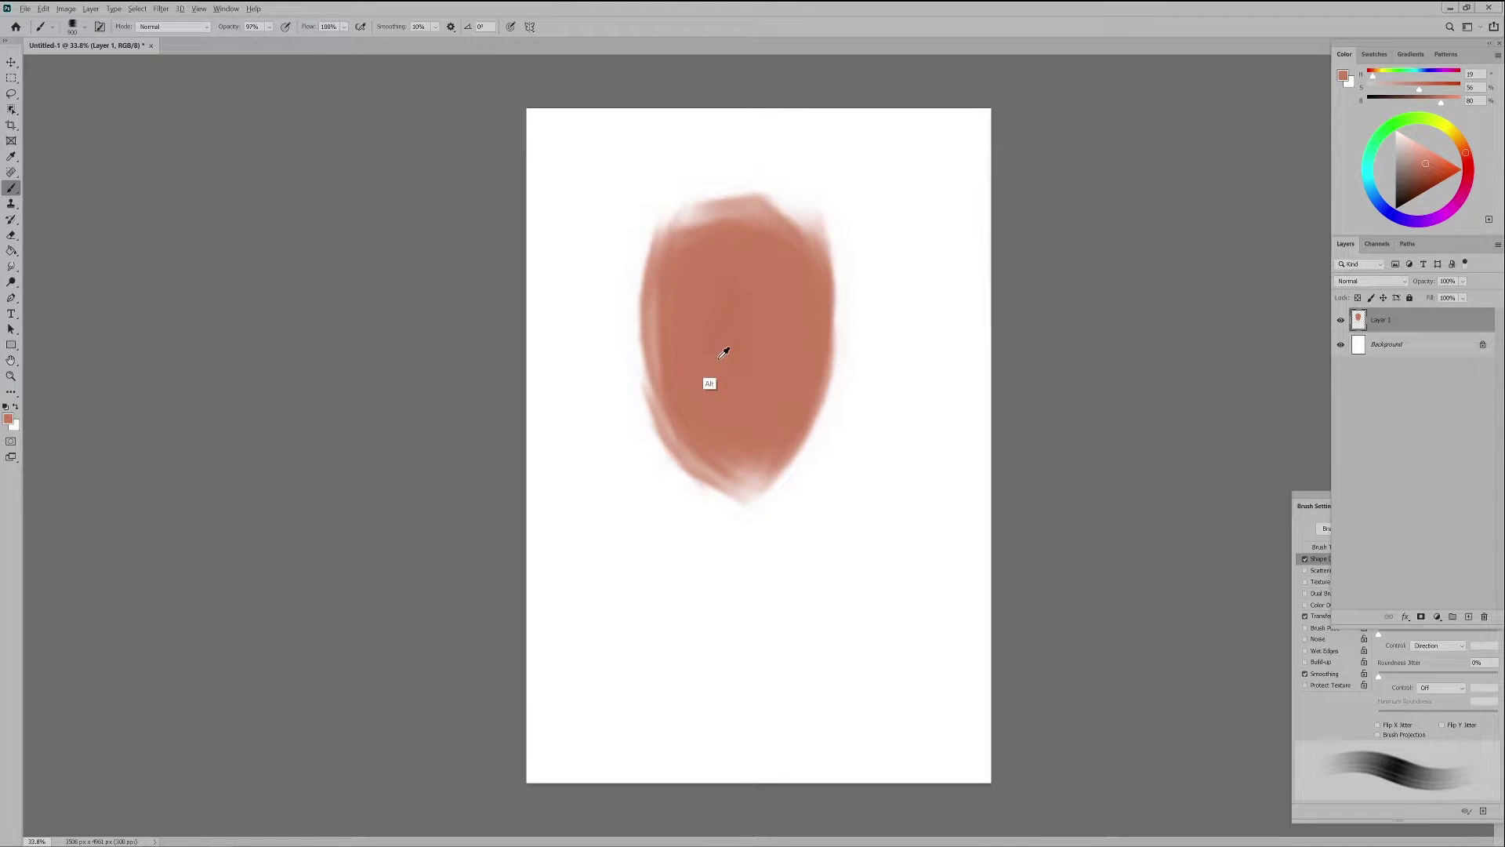
pyautogui.press('[')
pyautogui.press('[')
pyautogui.moveTo(665, 305)
pyautogui.mouseDown()
pyautogui.moveTo(782, 235)
pyautogui.moveTo(735, 277)
pyautogui.moveTo(764, 351)
pyautogui.moveTo(694, 331)
pyautogui.moveTo(744, 283)
pyautogui.moveTo(781, 400)
pyautogui.moveTo(751, 438)
pyautogui.mouseUp()
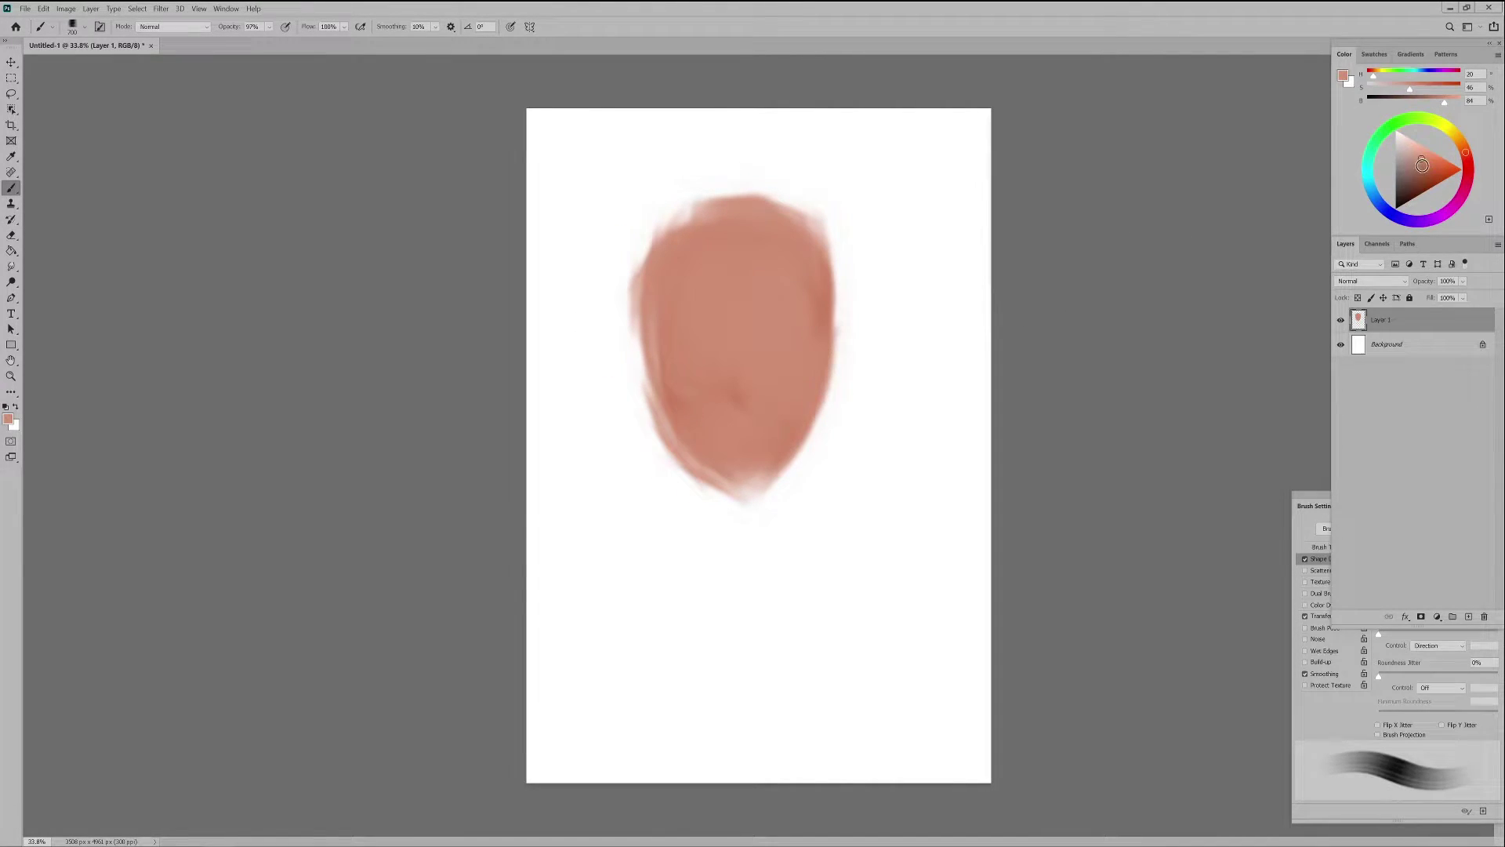
pyautogui.moveTo(833, 331)
pyautogui.mouseDown()
pyautogui.moveTo(798, 342)
pyautogui.moveTo(776, 393)
pyautogui.moveTo(814, 342)
pyautogui.moveTo(818, 270)
pyautogui.moveTo(726, 409)
pyautogui.moveTo(668, 334)
pyautogui.moveTo(732, 305)
pyautogui.moveTo(747, 424)
pyautogui.mouseUp()
pyautogui.moveTo(752, 349)
pyautogui.mouseDown()
pyautogui.moveTo(799, 452)
pyautogui.moveTo(907, 417)
pyautogui.moveTo(807, 602)
pyautogui.mouseUp()
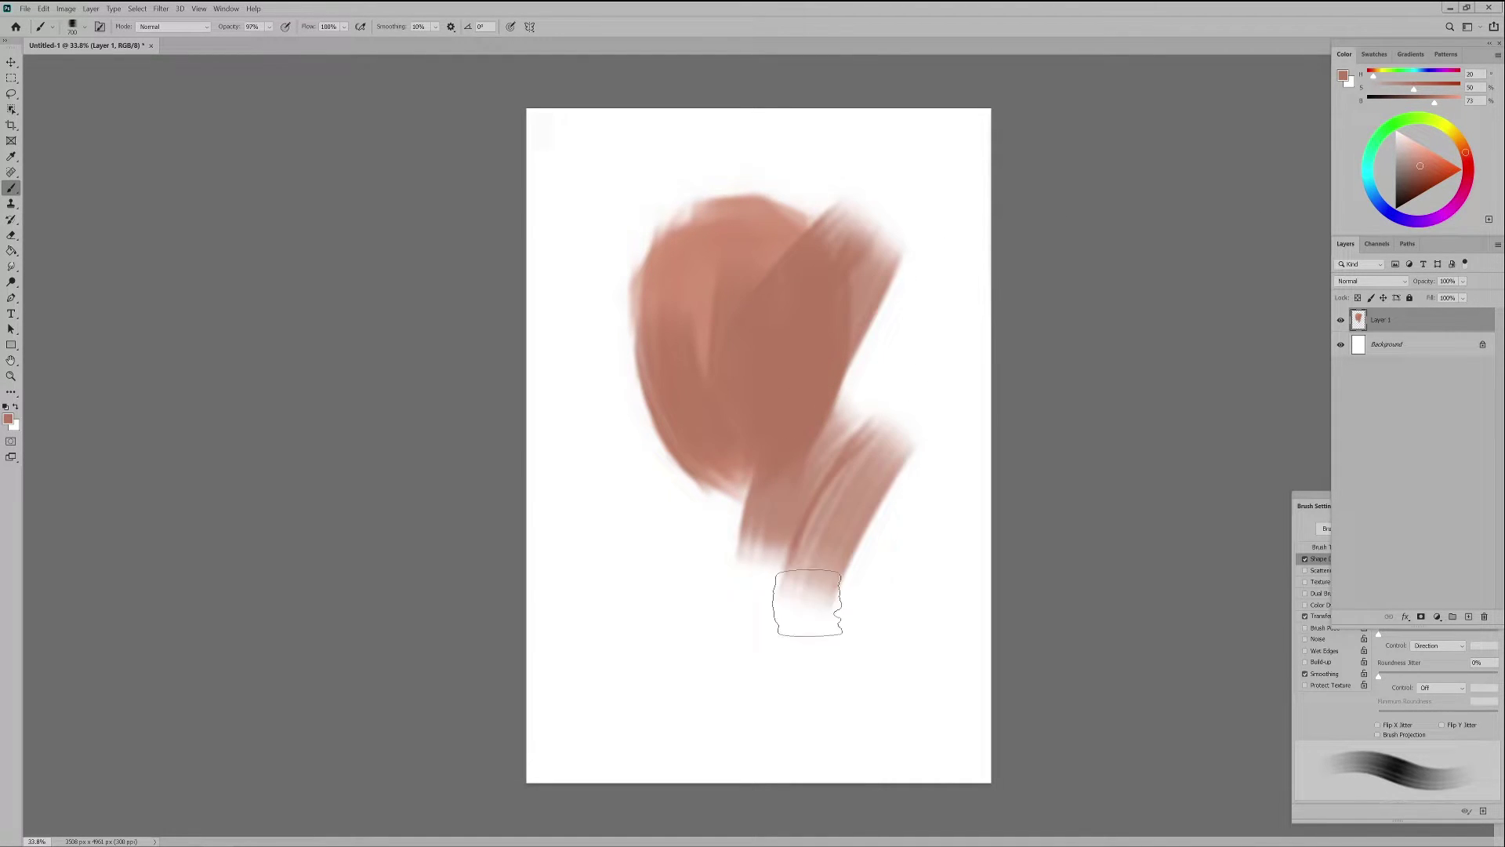
pyautogui.keyDown('alt'); pyautogui.click(768, 516); pyautogui.keyUp('alt')
pyautogui.moveTo(657, 498); pyautogui.dragTo(788, 600)
# Add dark brown strokes across the blob, softened with sampled lighter brown
pyautogui.click(1418, 185)
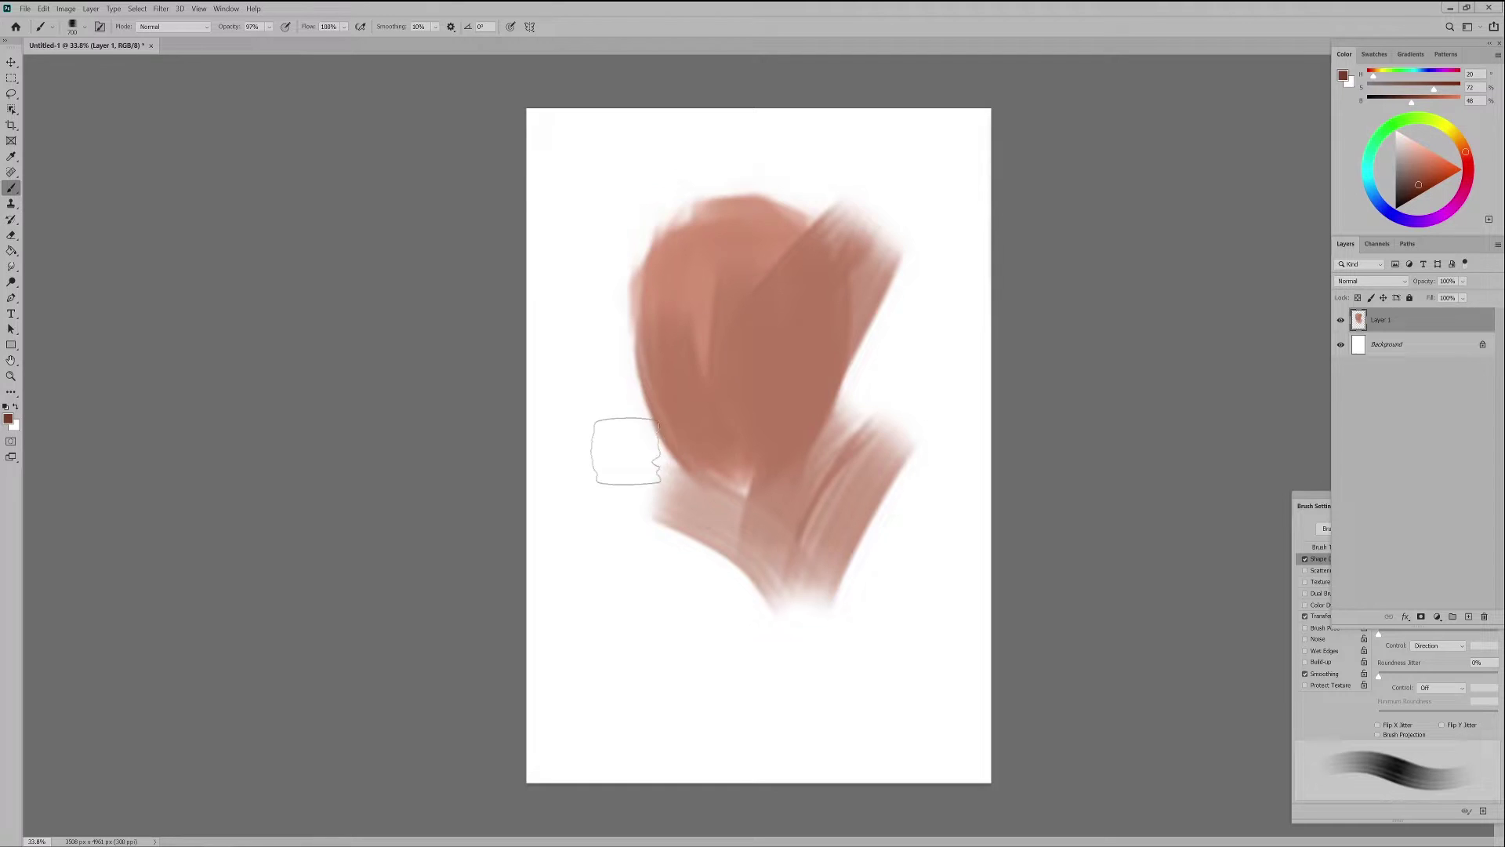
pyautogui.moveTo(621, 447)
pyautogui.mouseDown()
pyautogui.moveTo(729, 509)
pyautogui.moveTo(838, 369)
pyautogui.mouseUp()
pyautogui.moveTo(870, 306); pyautogui.dragTo(756, 502)
pyautogui.moveTo(829, 420); pyautogui.dragTo(799, 561)
pyautogui.keyDown('alt'); pyautogui.click(713, 339); pyautogui.keyUp('alt')
pyautogui.moveTo(719, 357); pyautogui.dragTo(737, 432)
pyautogui.moveTo(808, 378); pyautogui.dragTo(755, 455)
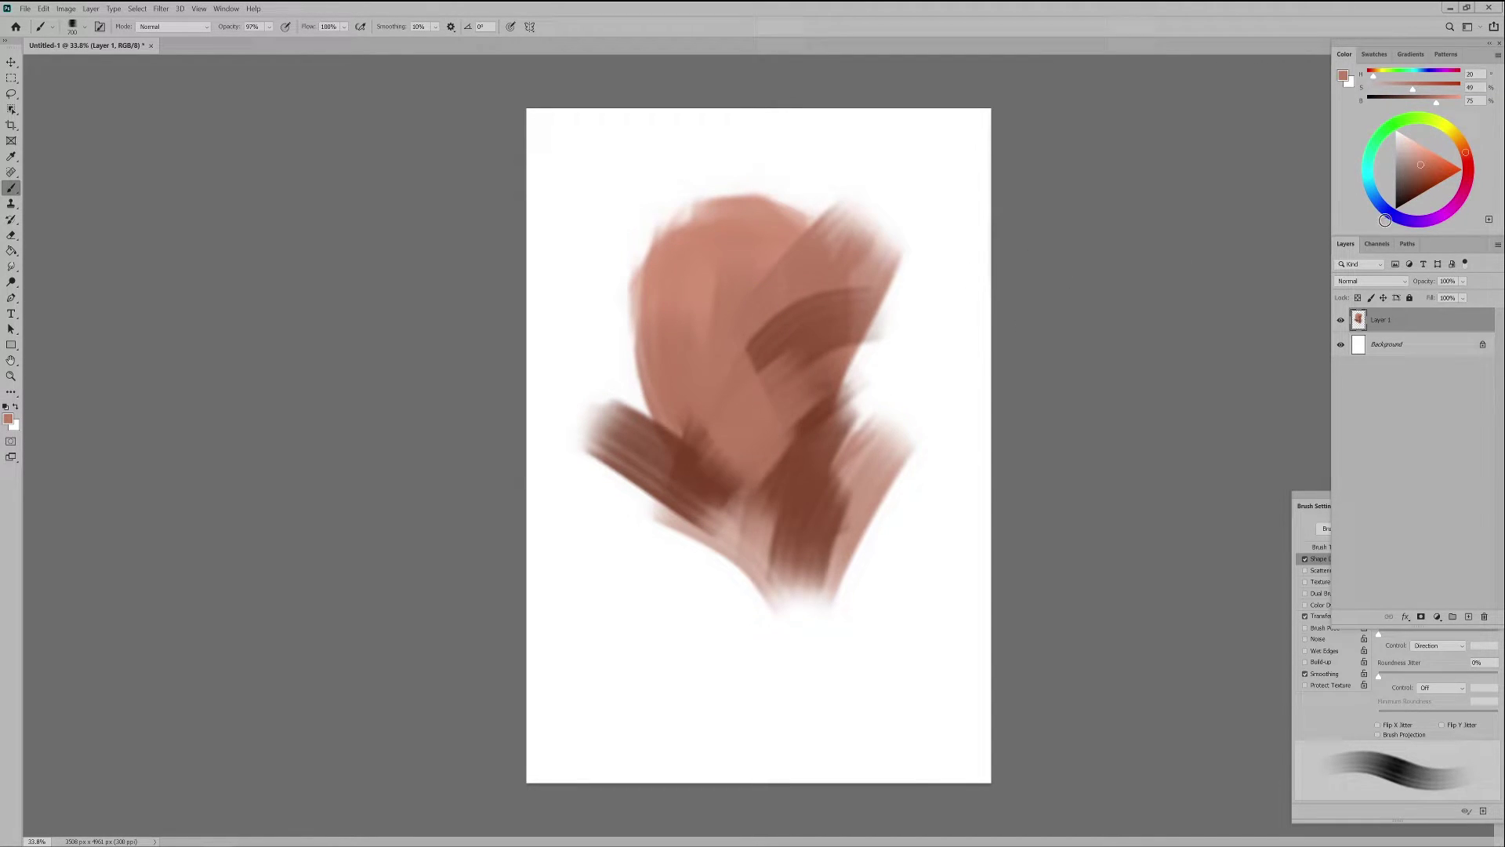
# Paint violet strokes through the blob's middle, upper right and lower right
pyautogui.moveTo(1385, 220); pyautogui.dragTo(1401, 219)
pyautogui.moveTo(659, 369)
pyautogui.mouseDown()
pyautogui.moveTo(697, 447)
pyautogui.moveTo(784, 439)
pyautogui.mouseUp()
pyautogui.moveTo(894, 306); pyautogui.dragTo(804, 463)
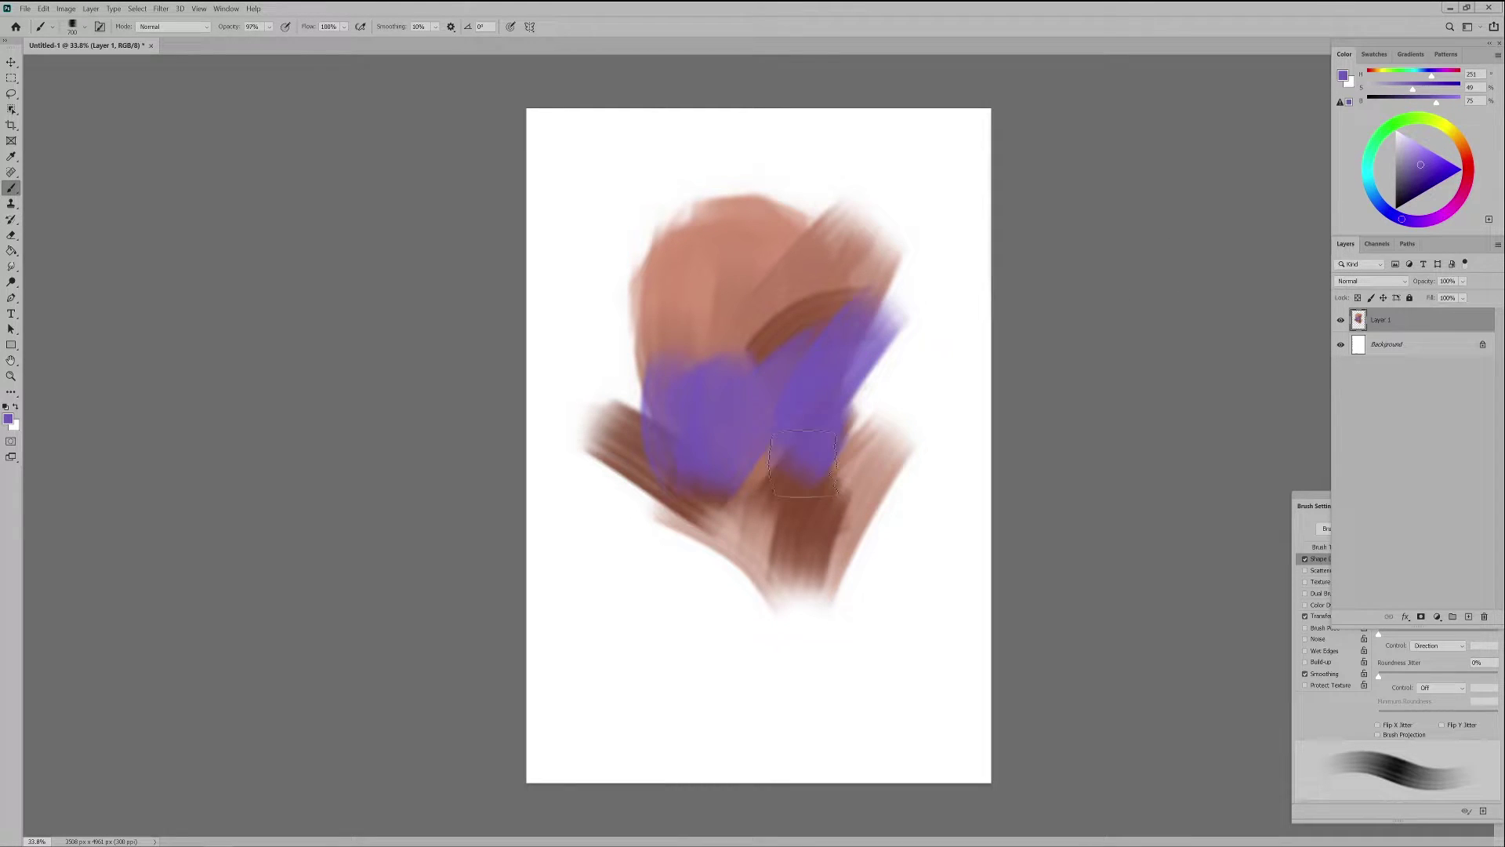
pyautogui.moveTo(898, 236); pyautogui.dragTo(767, 502)
pyautogui.moveTo(816, 419)
pyautogui.mouseDown()
pyautogui.moveTo(749, 452)
pyautogui.moveTo(758, 441)
pyautogui.mouseUp()
pyautogui.moveTo(714, 315); pyautogui.dragTo(752, 408)
pyautogui.moveTo(795, 295); pyautogui.dragTo(744, 372)
pyautogui.moveTo(850, 396); pyautogui.dragTo(854, 490)
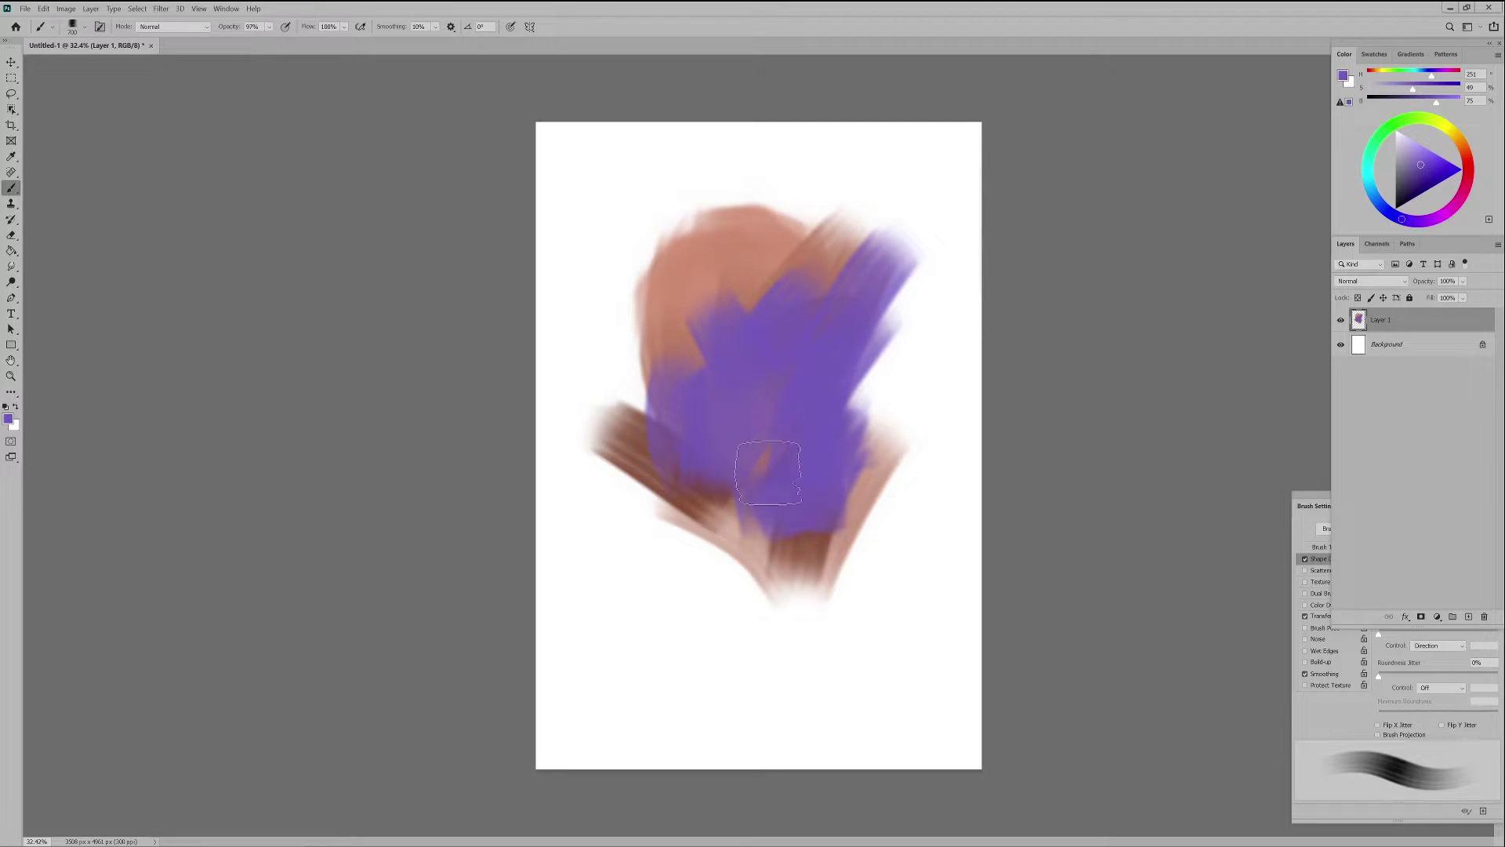
# Cover the upper-left violet with sampled salmon, then open and dismiss the layer menu
pyautogui.keyDown('alt'); pyautogui.click(729, 262); pyautogui.keyUp('alt')
pyautogui.moveTo(725, 294); pyautogui.dragTo(759, 396)
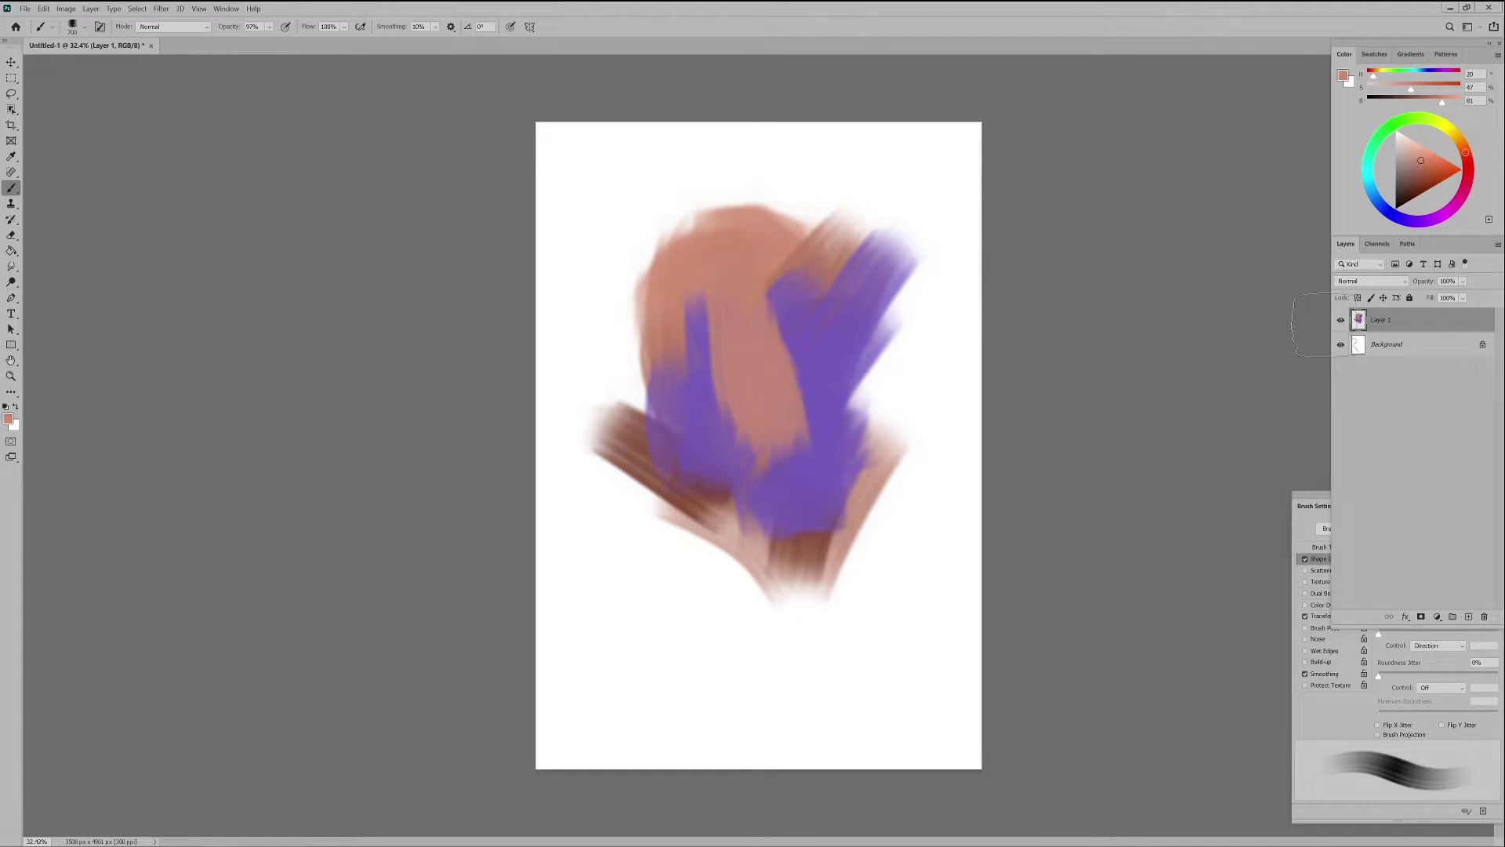
pyautogui.rightClick(1342, 325)
pyautogui.click(1362, 318)
# Replace the painted layer with a new empty layer and marquee a square in the upper middle
pyautogui.moveTo(1395, 323); pyautogui.dragTo(1484, 616)
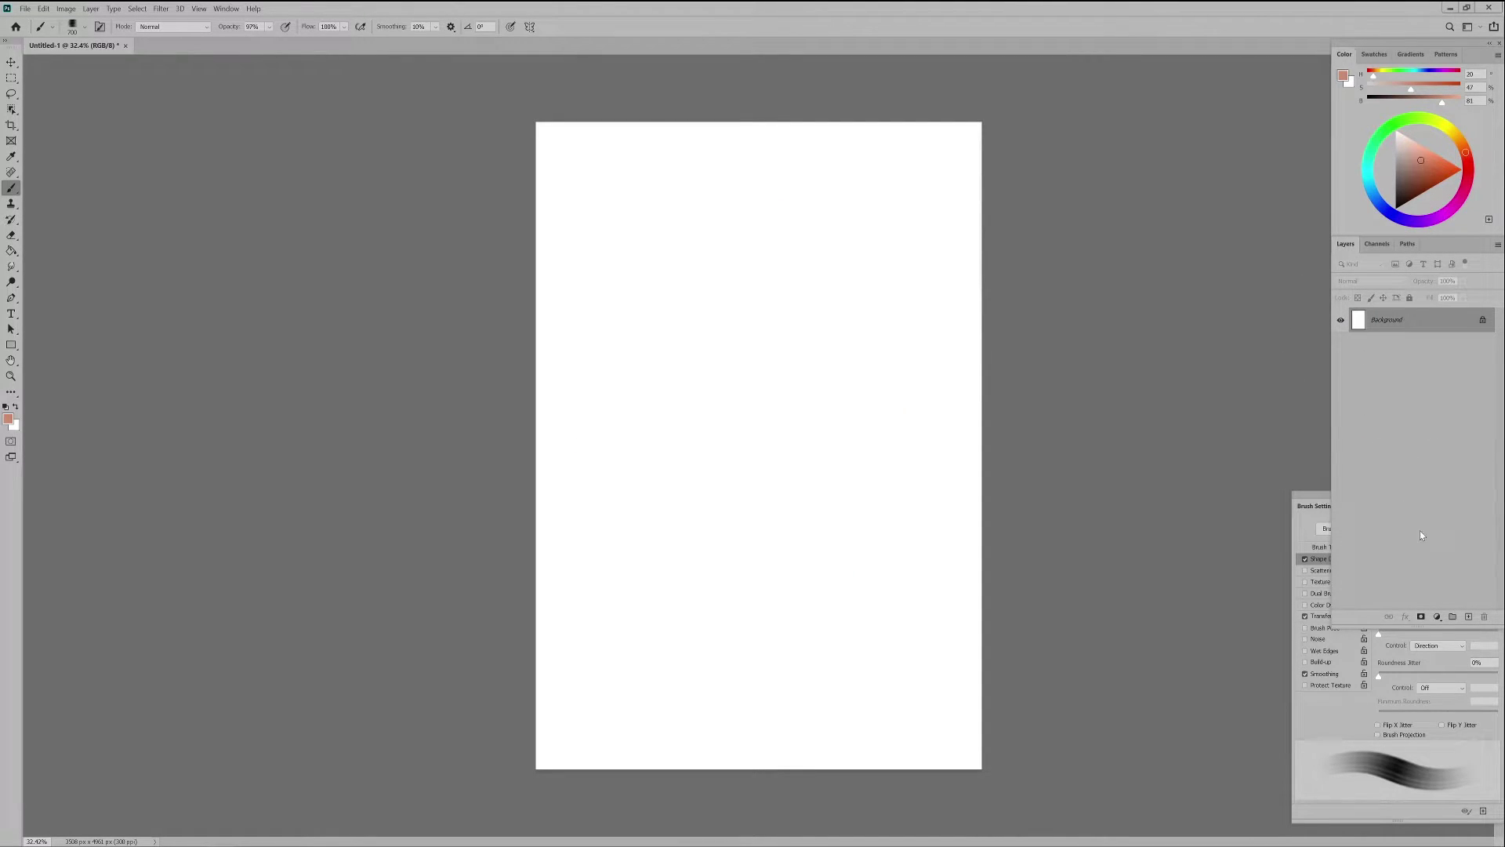
pyautogui.click(1468, 618)
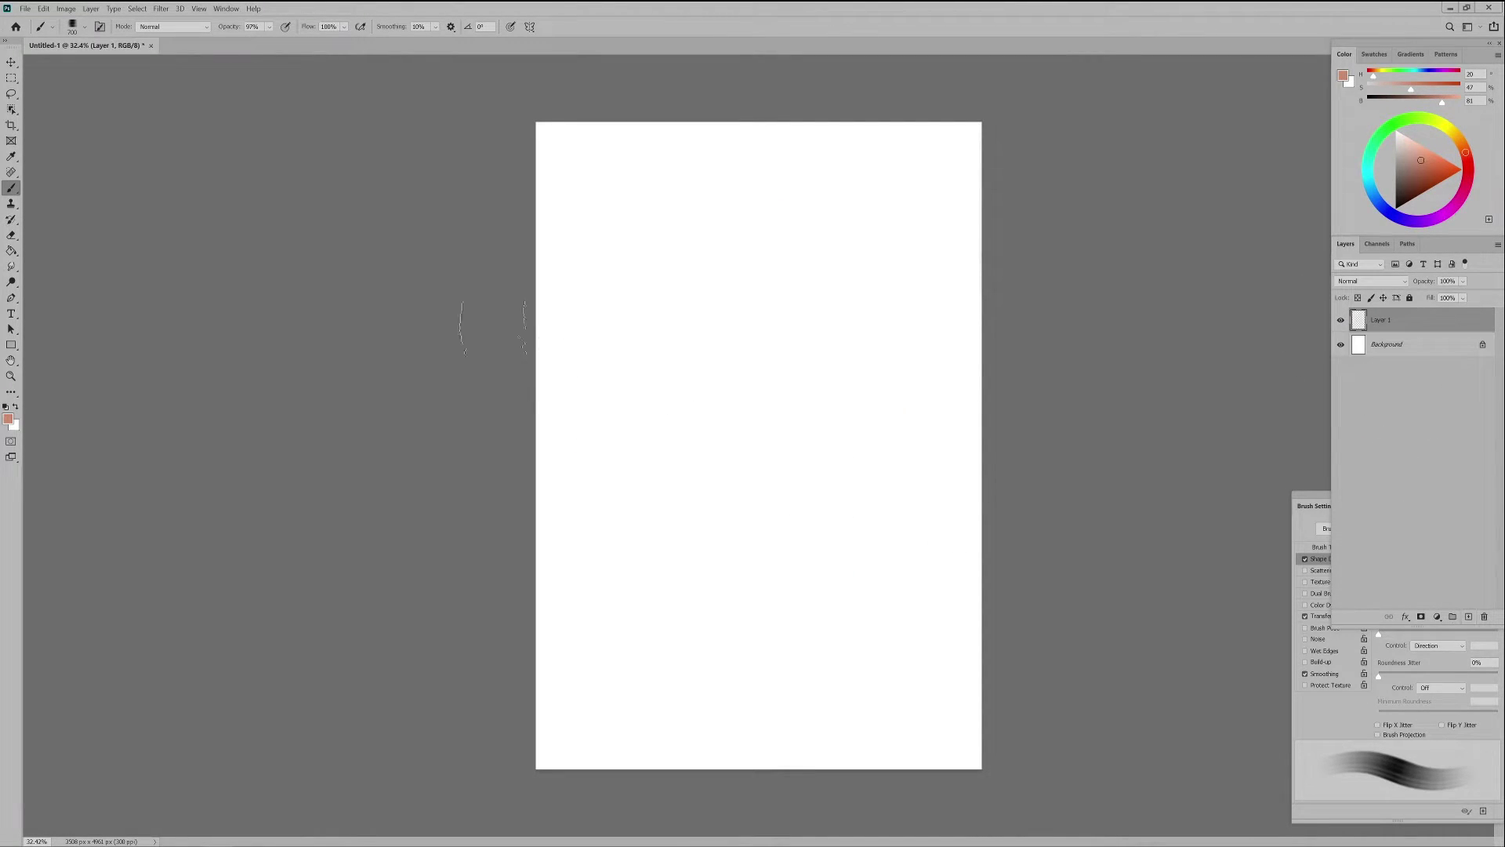
pyautogui.click(14, 79)
pyautogui.moveTo(671, 284); pyautogui.dragTo(823, 440)
# Set the foreground colour to near-black and fill the square with the Paint Bucket
pyautogui.click(11, 251)
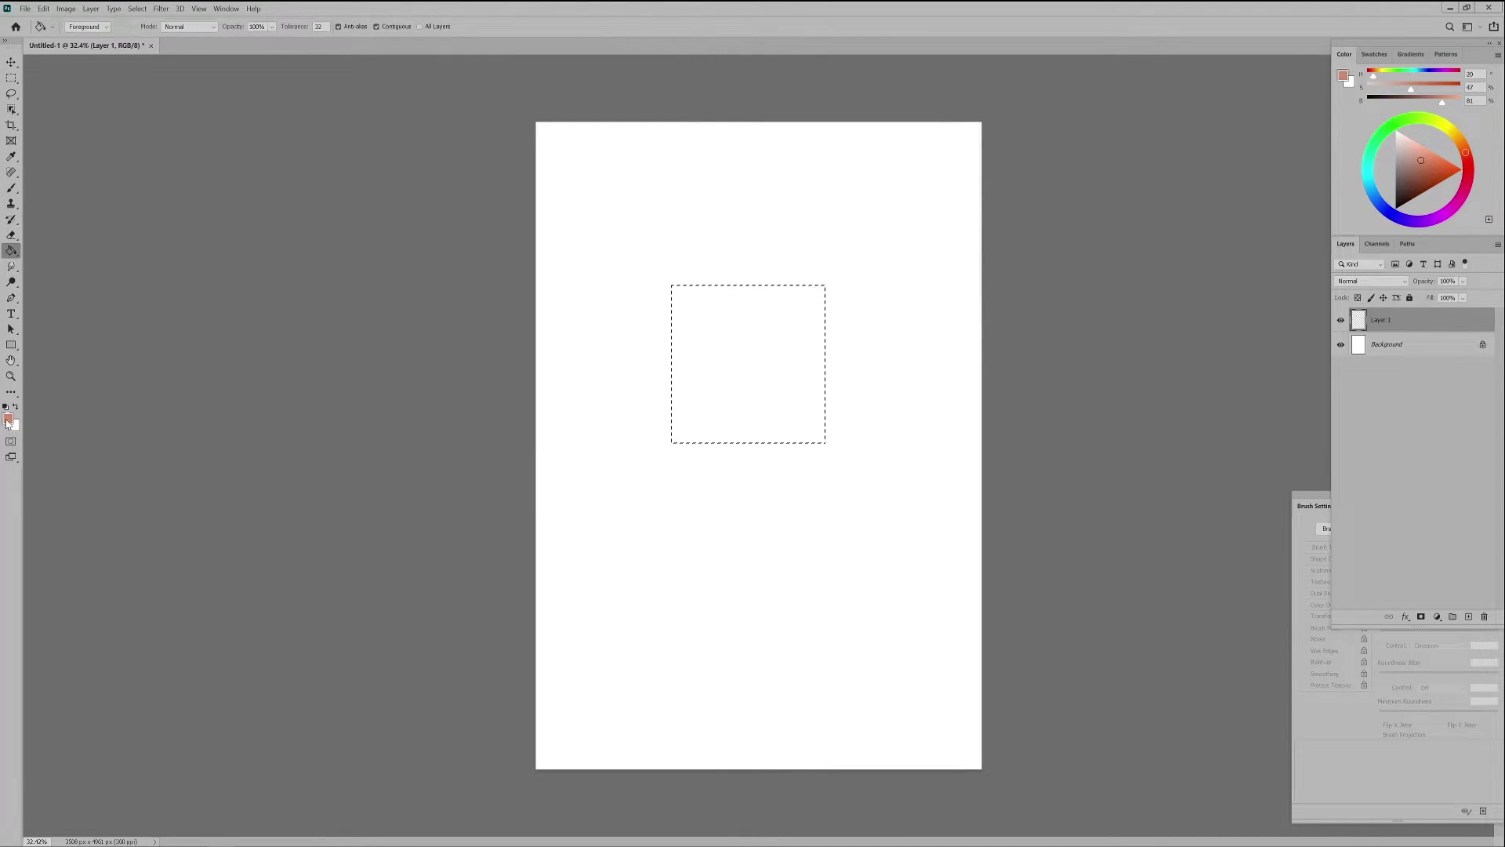
pyautogui.click(9, 420)
pyautogui.moveTo(642, 358); pyautogui.dragTo(573, 392)
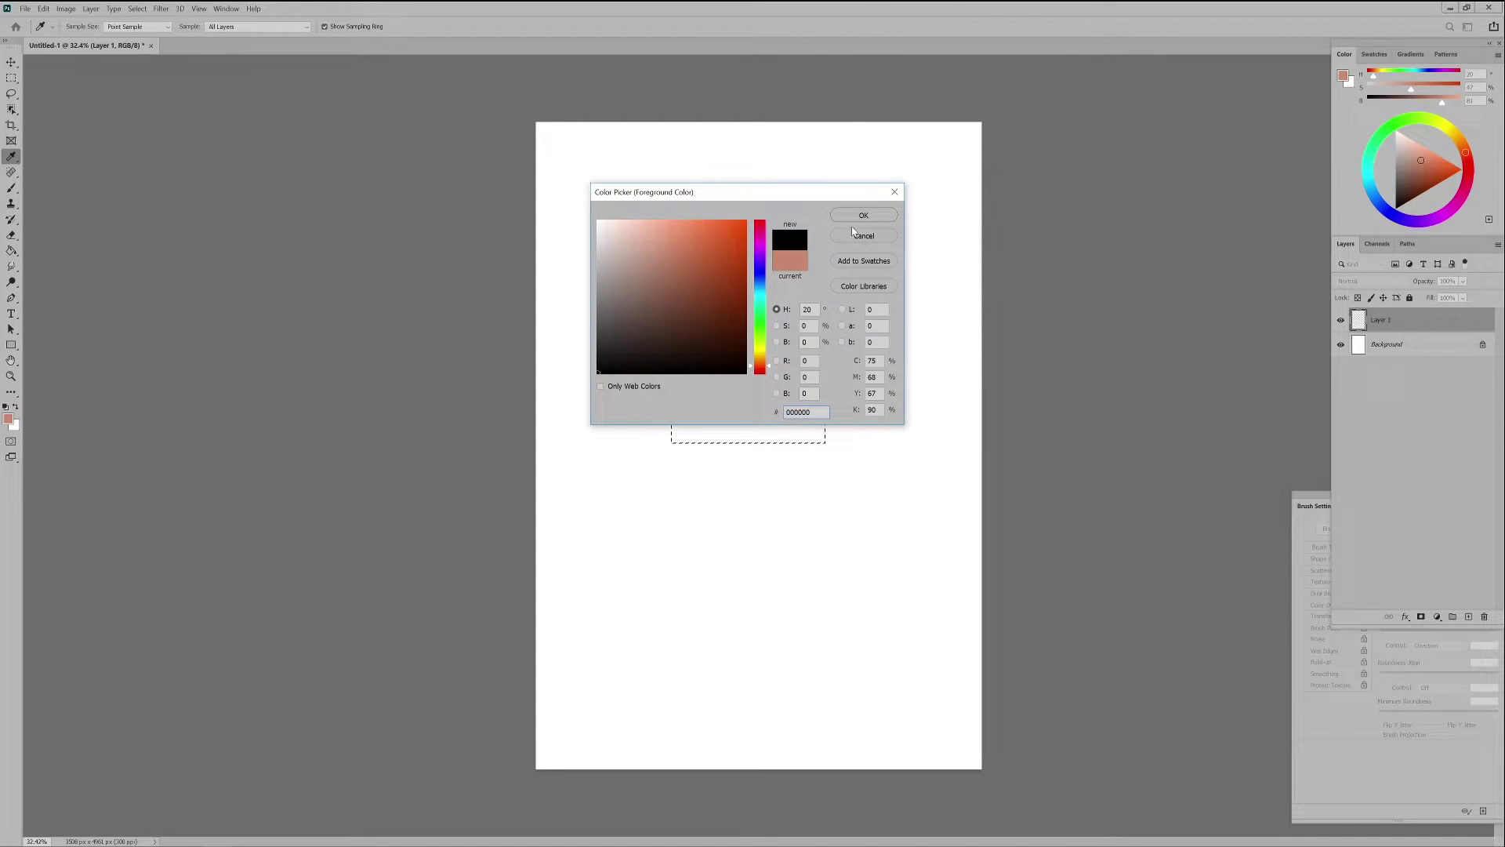
pyautogui.click(858, 216)
pyautogui.click(746, 388)
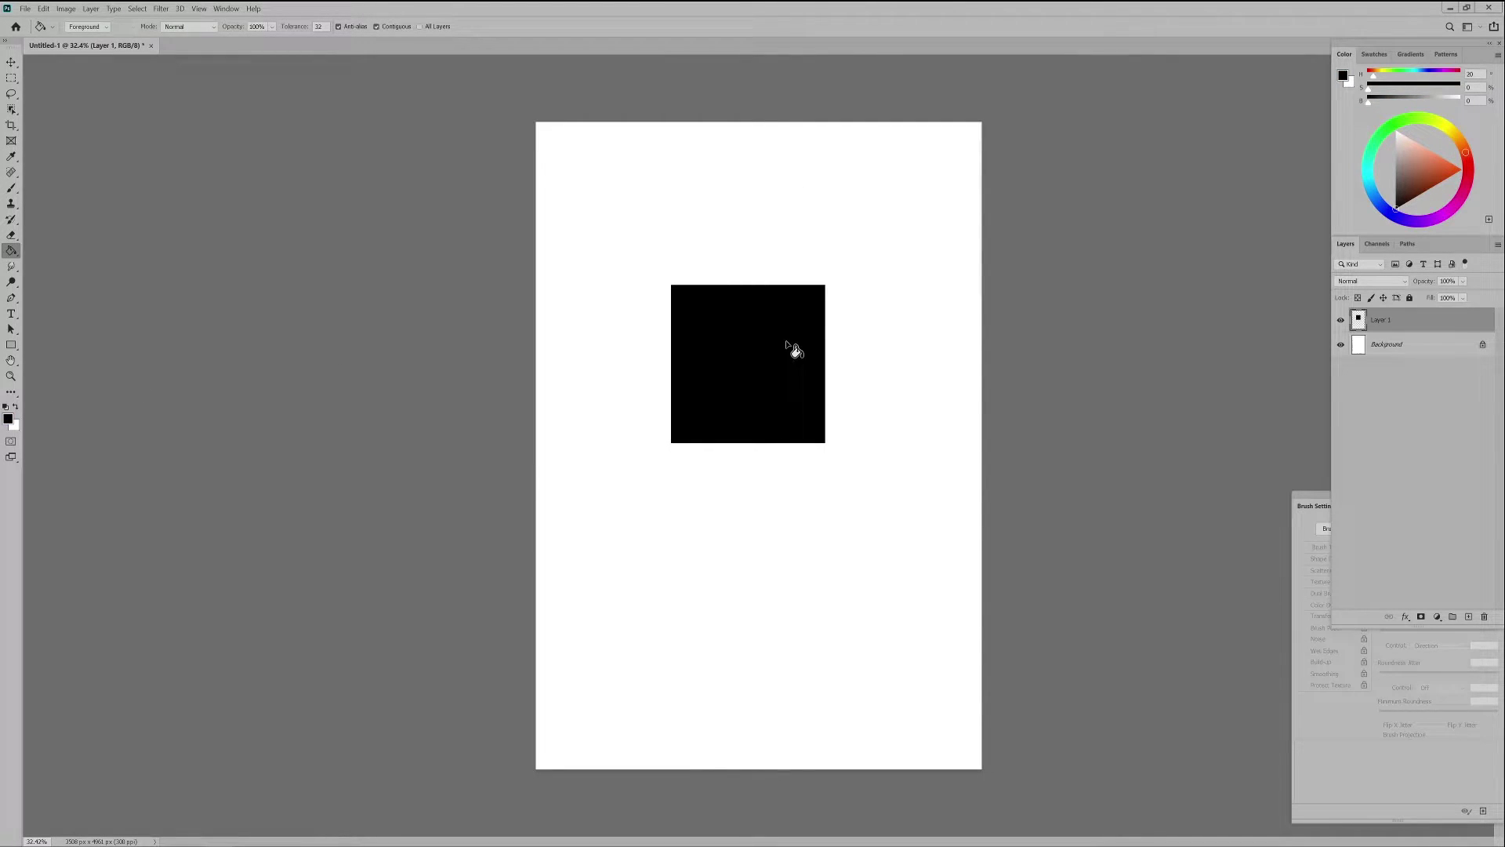
# Choose a soft round brush preset from the canvas preset picker
pyautogui.press('b')
pyautogui.rightClick(742, 337)
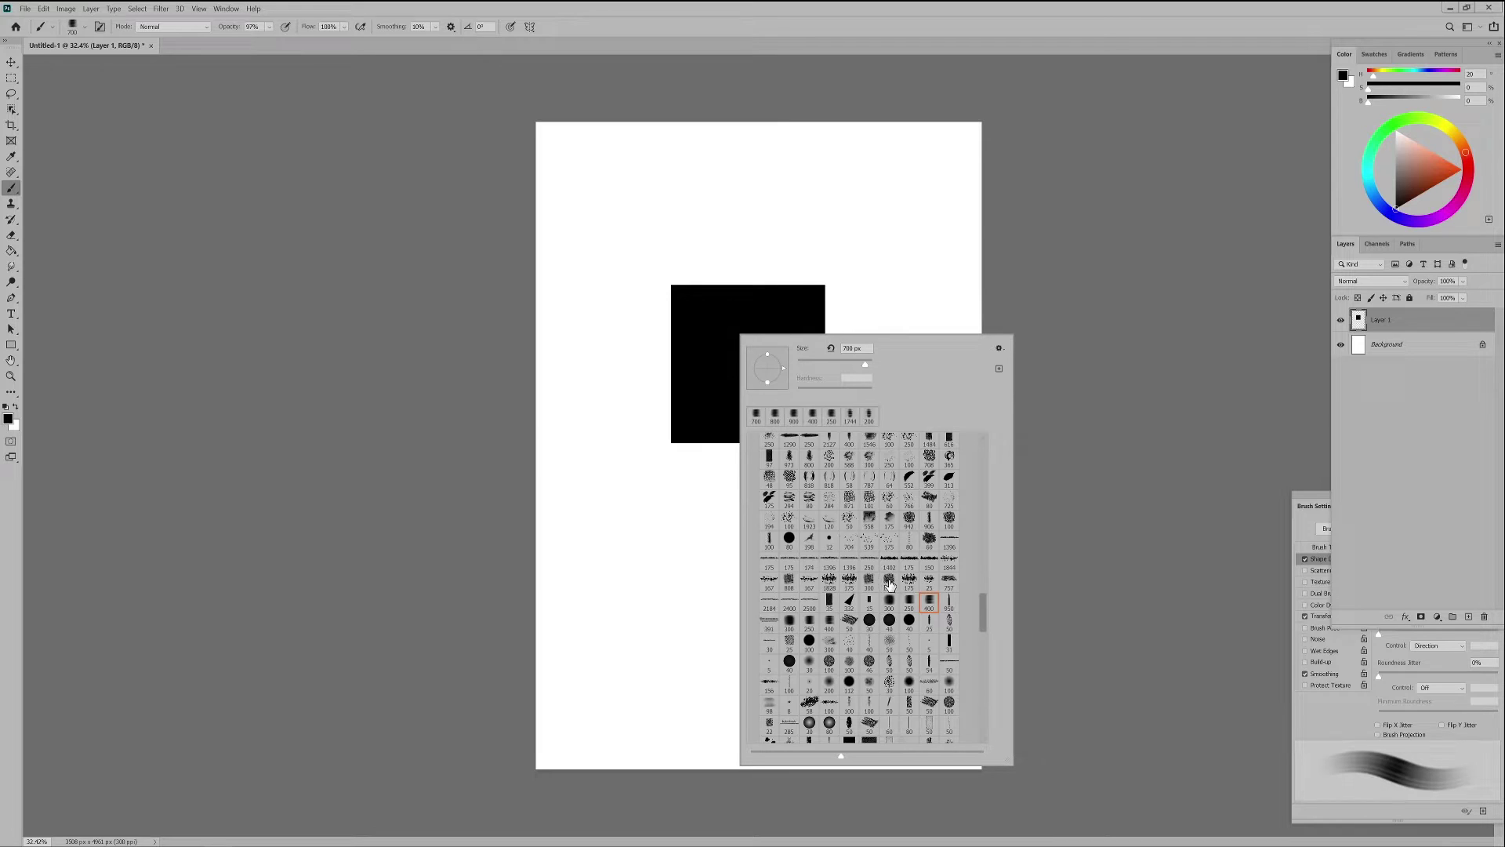
pyautogui.scroll(-3, 925, 599)
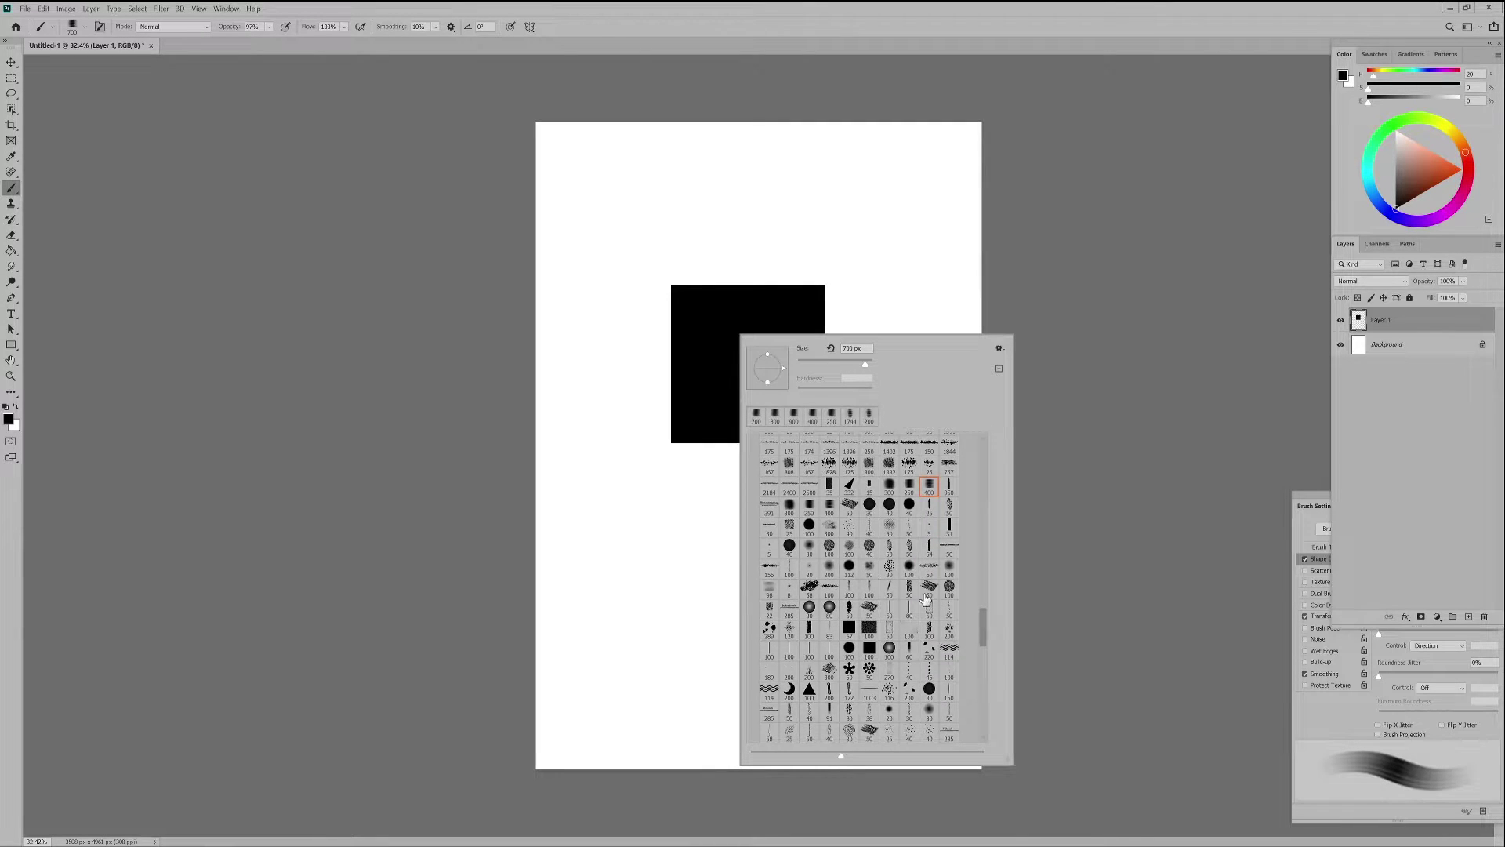
pyautogui.doubleClick(826, 561)
pyautogui.rightClick(671, 321)
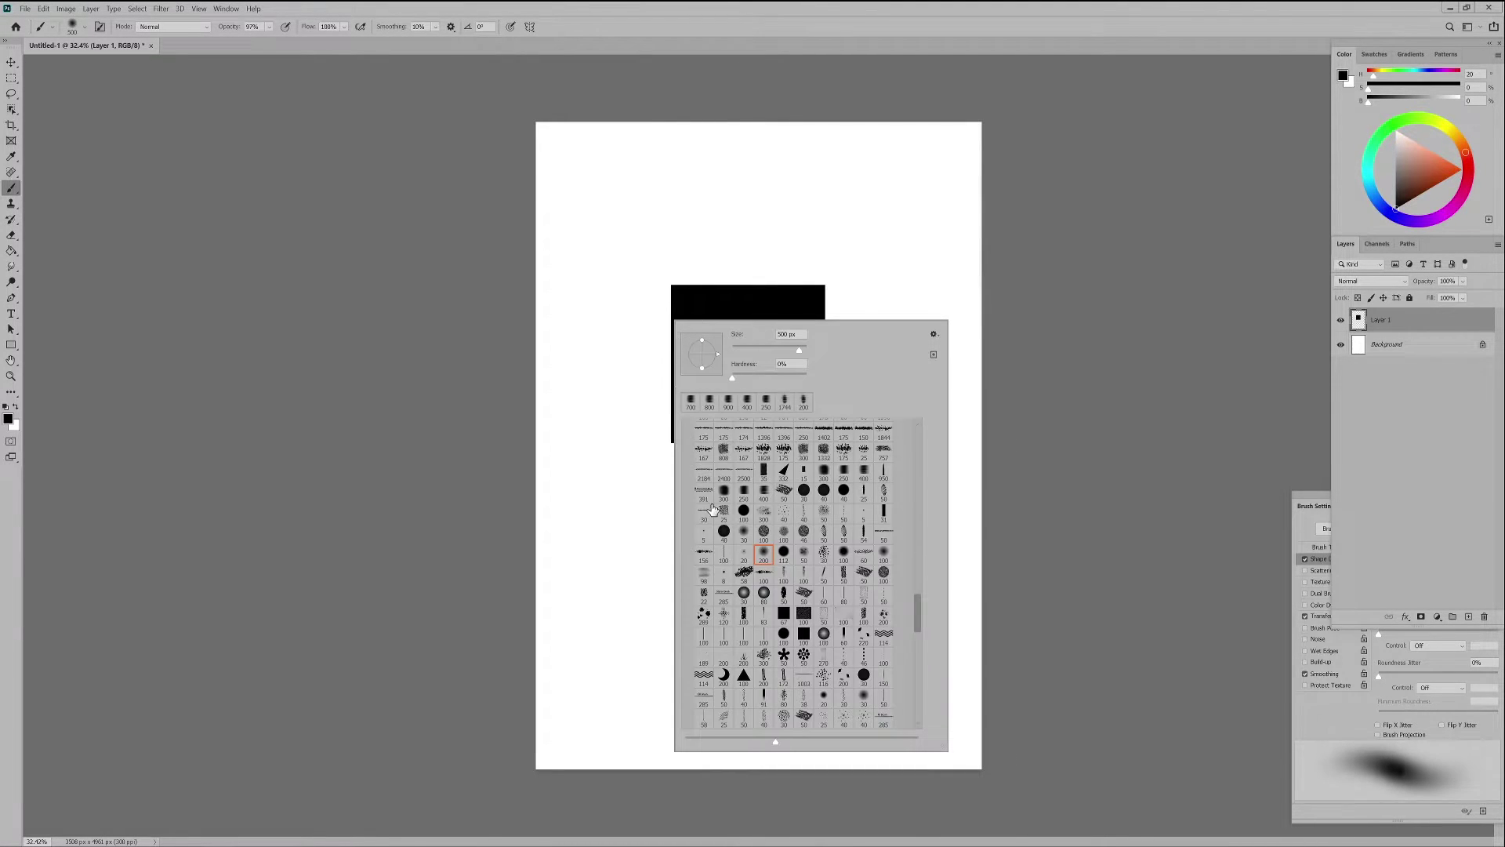
pyautogui.doubleClick(726, 534)
# Erase the square's top edge and top-left corner into a soft fade at varying eraser sizes
pyautogui.press('e')
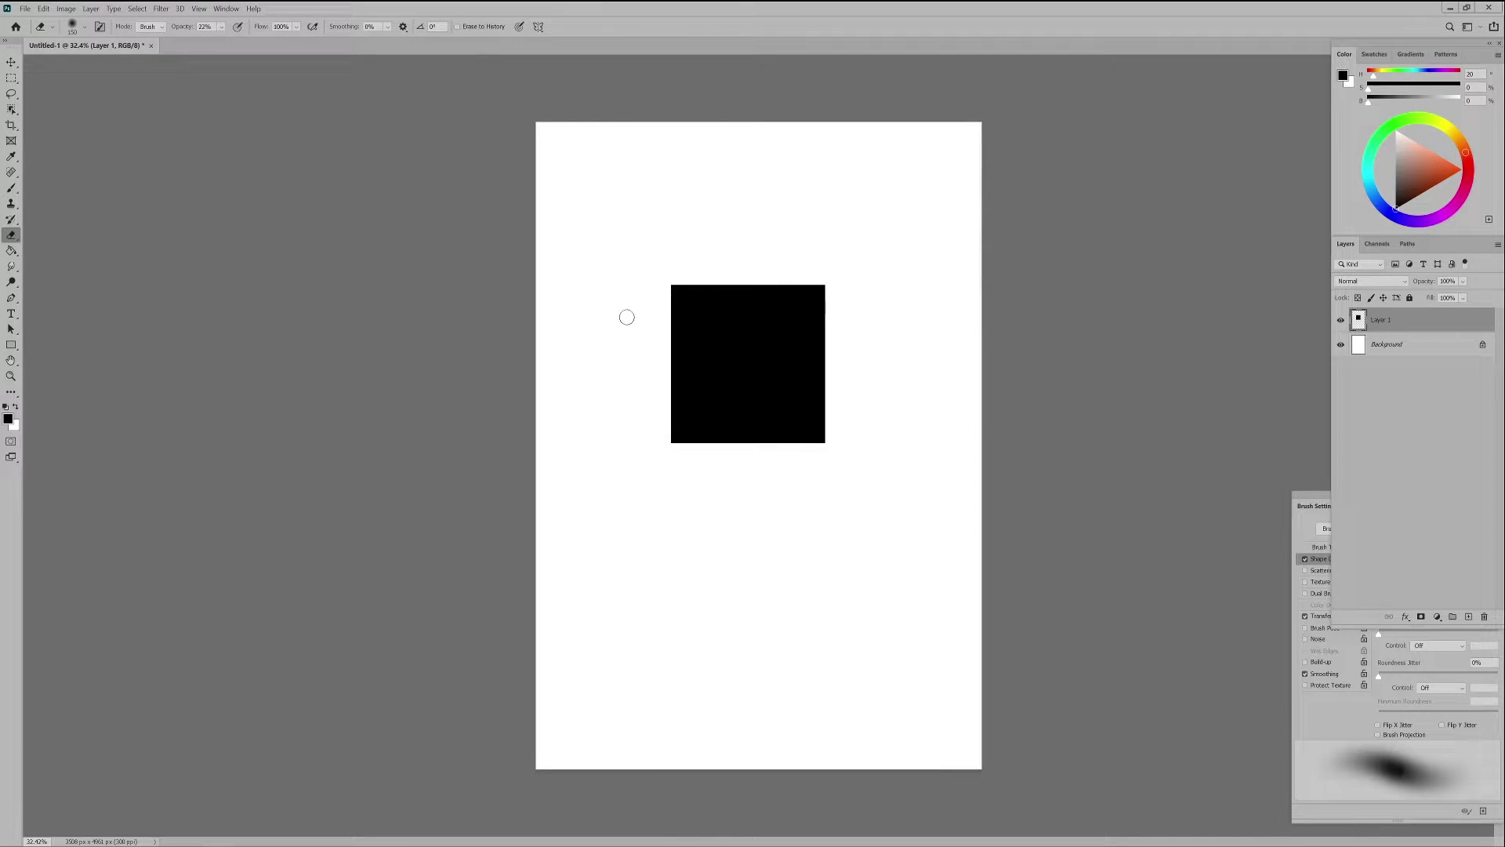
pyautogui.moveTo(649, 278)
pyautogui.mouseDown()
pyautogui.moveTo(715, 280)
pyautogui.moveTo(757, 262)
pyautogui.mouseUp()
pyautogui.press('[')
pyautogui.press('[')
pyautogui.press('[')
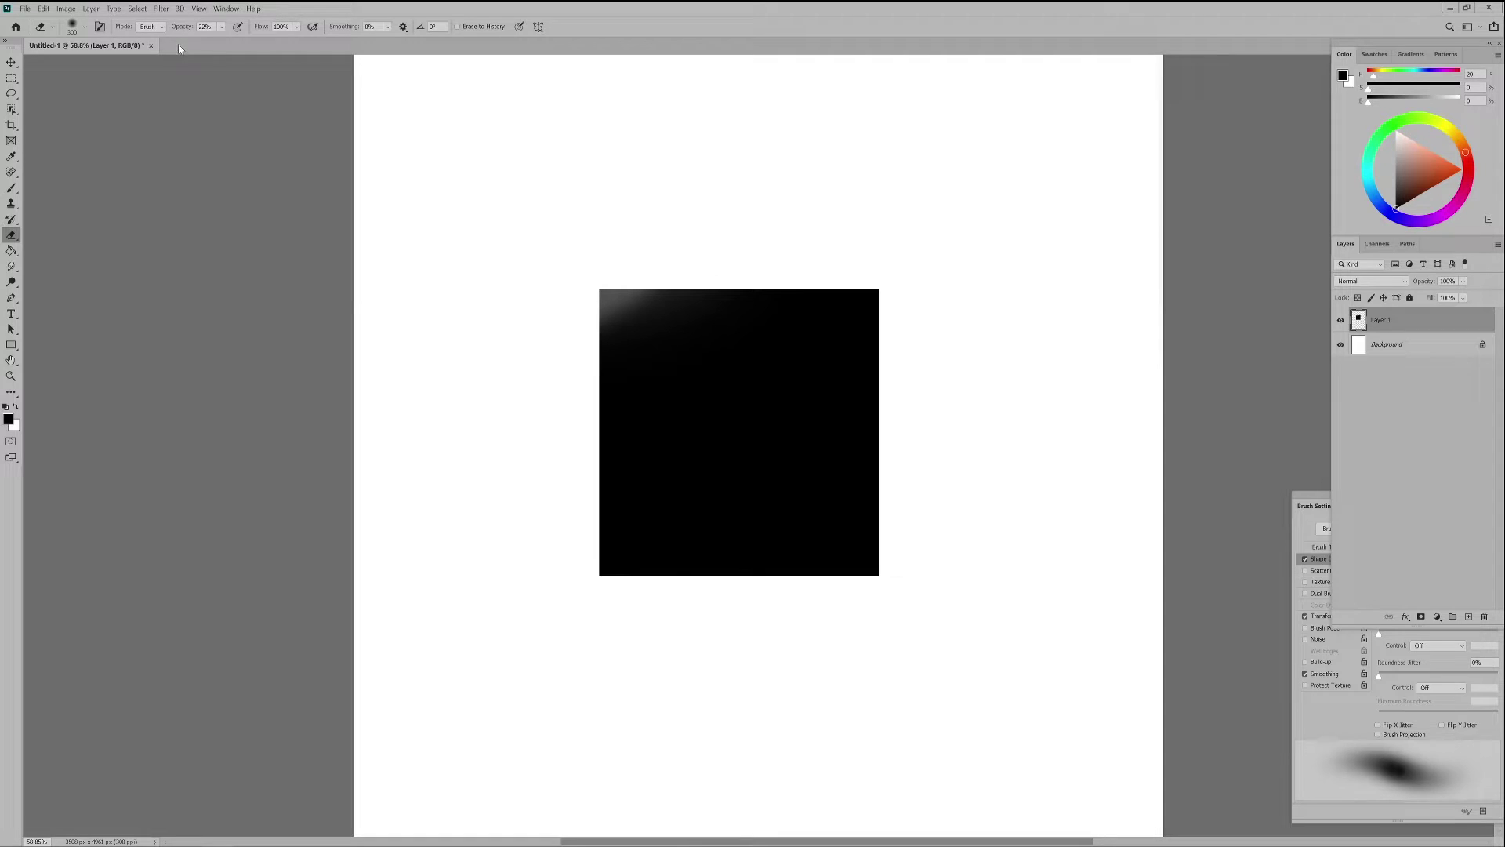
pyautogui.moveTo(550, 285); pyautogui.dragTo(948, 283)
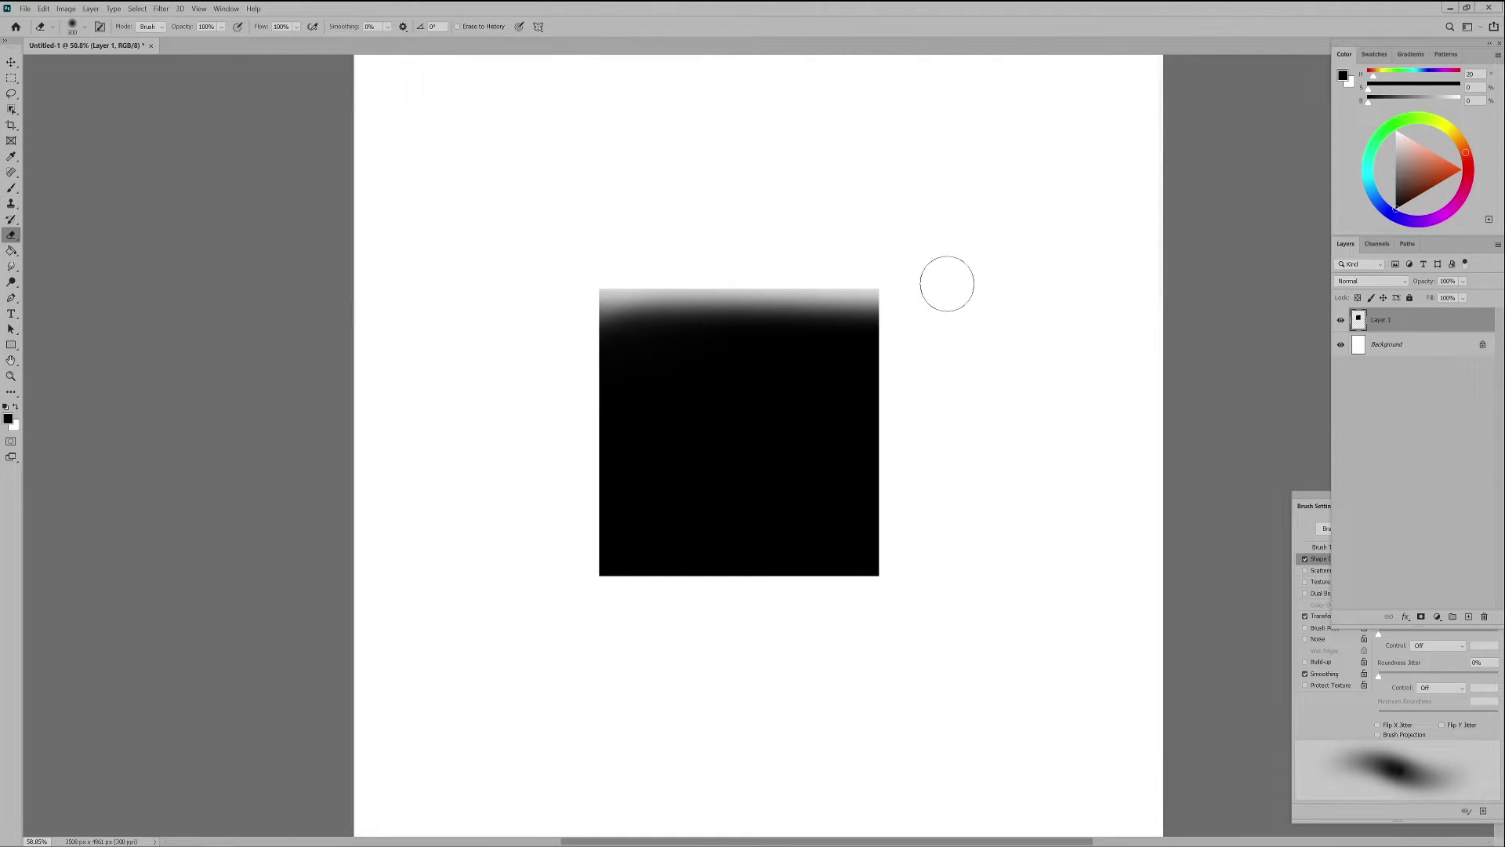
pyautogui.press(']')
pyautogui.moveTo(500, 287); pyautogui.dragTo(956, 272)
pyautogui.press(']')
pyautogui.moveTo(584, 274)
pyautogui.mouseDown()
pyautogui.moveTo(853, 296)
pyautogui.moveTo(788, 340)
pyautogui.mouseUp()
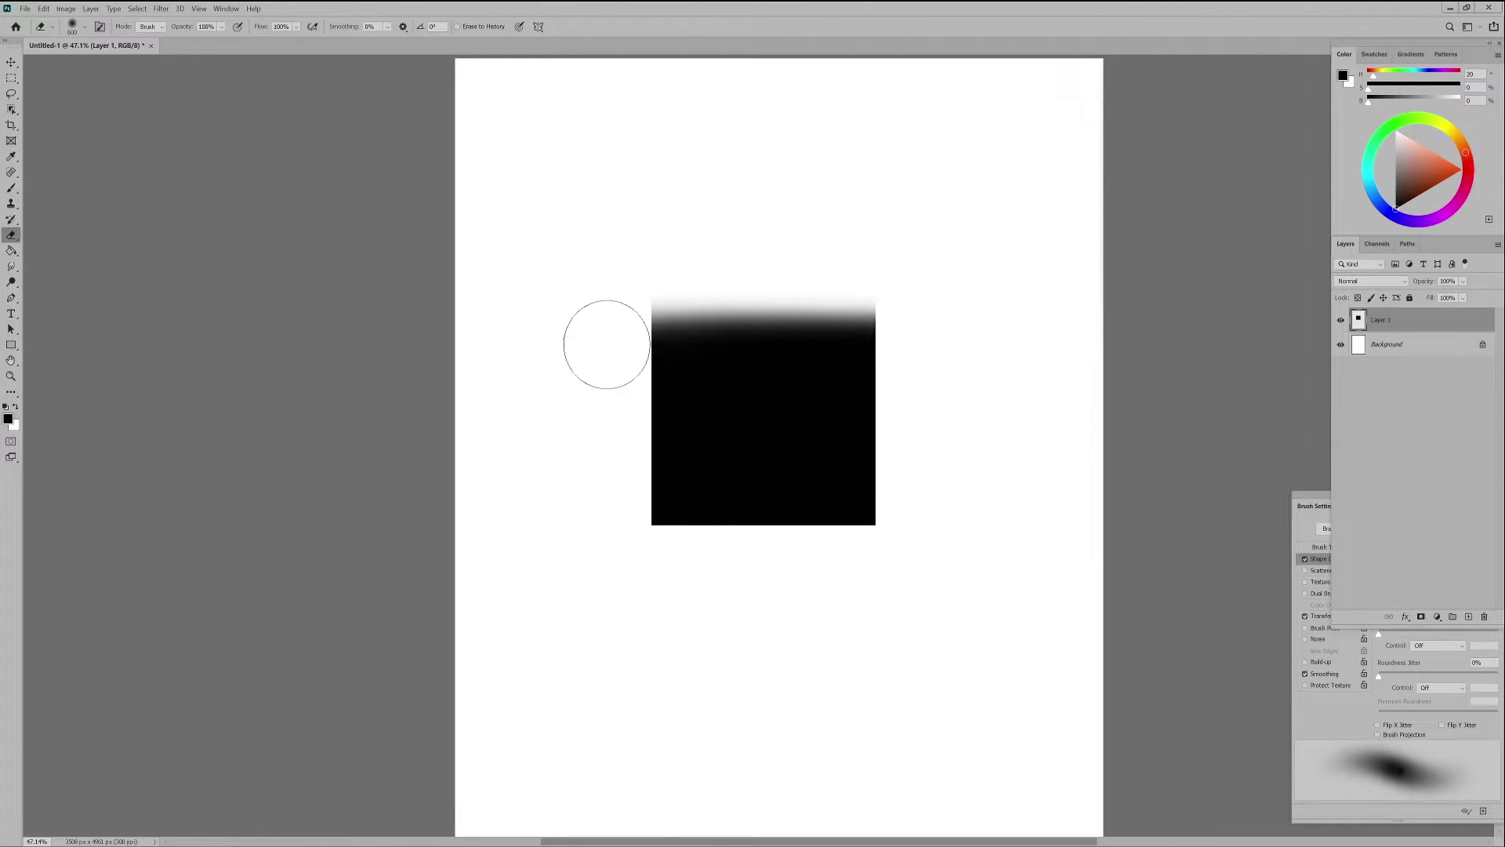
# Soften and round the square's left, right and bottom sides with a larger eraser
pyautogui.moveTo(605, 342)
pyautogui.mouseDown()
pyautogui.moveTo(670, 253)
pyautogui.moveTo(605, 514)
pyautogui.moveTo(616, 355)
pyautogui.moveTo(606, 552)
pyautogui.moveTo(644, 592)
pyautogui.moveTo(627, 396)
pyautogui.moveTo(599, 430)
pyautogui.moveTo(698, 571)
pyautogui.moveTo(635, 527)
pyautogui.moveTo(904, 544)
pyautogui.moveTo(974, 523)
pyautogui.mouseUp()
pyautogui.moveTo(904, 310)
pyautogui.mouseDown()
pyautogui.moveTo(922, 453)
pyautogui.moveTo(906, 526)
pyautogui.moveTo(894, 374)
pyautogui.moveTo(894, 452)
pyautogui.mouseUp()
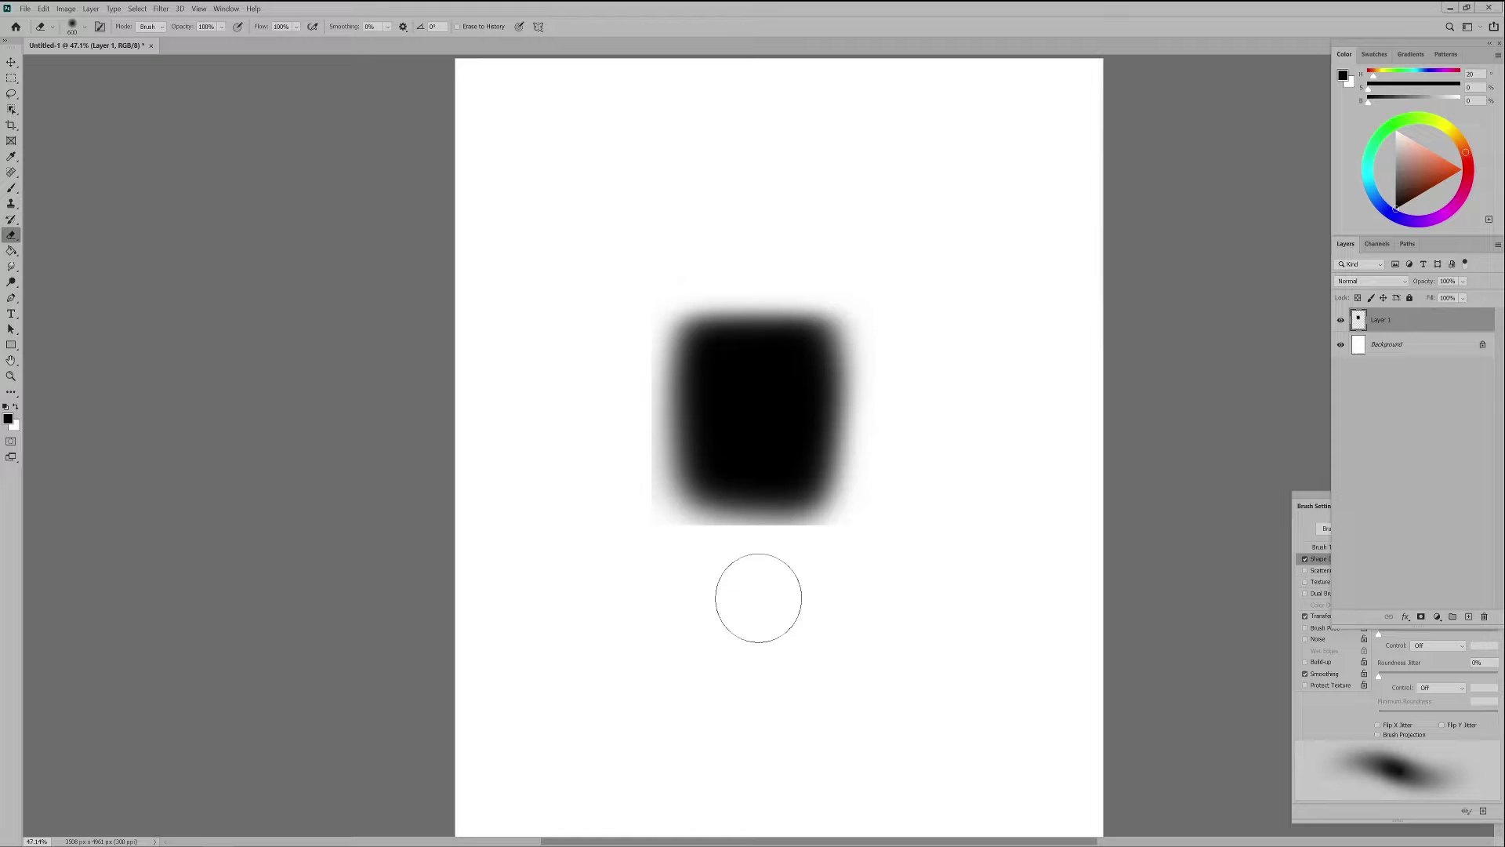
pyautogui.press(']')
pyautogui.press(']')
pyautogui.press(']')
pyautogui.moveTo(666, 319); pyautogui.dragTo(709, 506)
pyautogui.moveTo(847, 282); pyautogui.dragTo(856, 612)
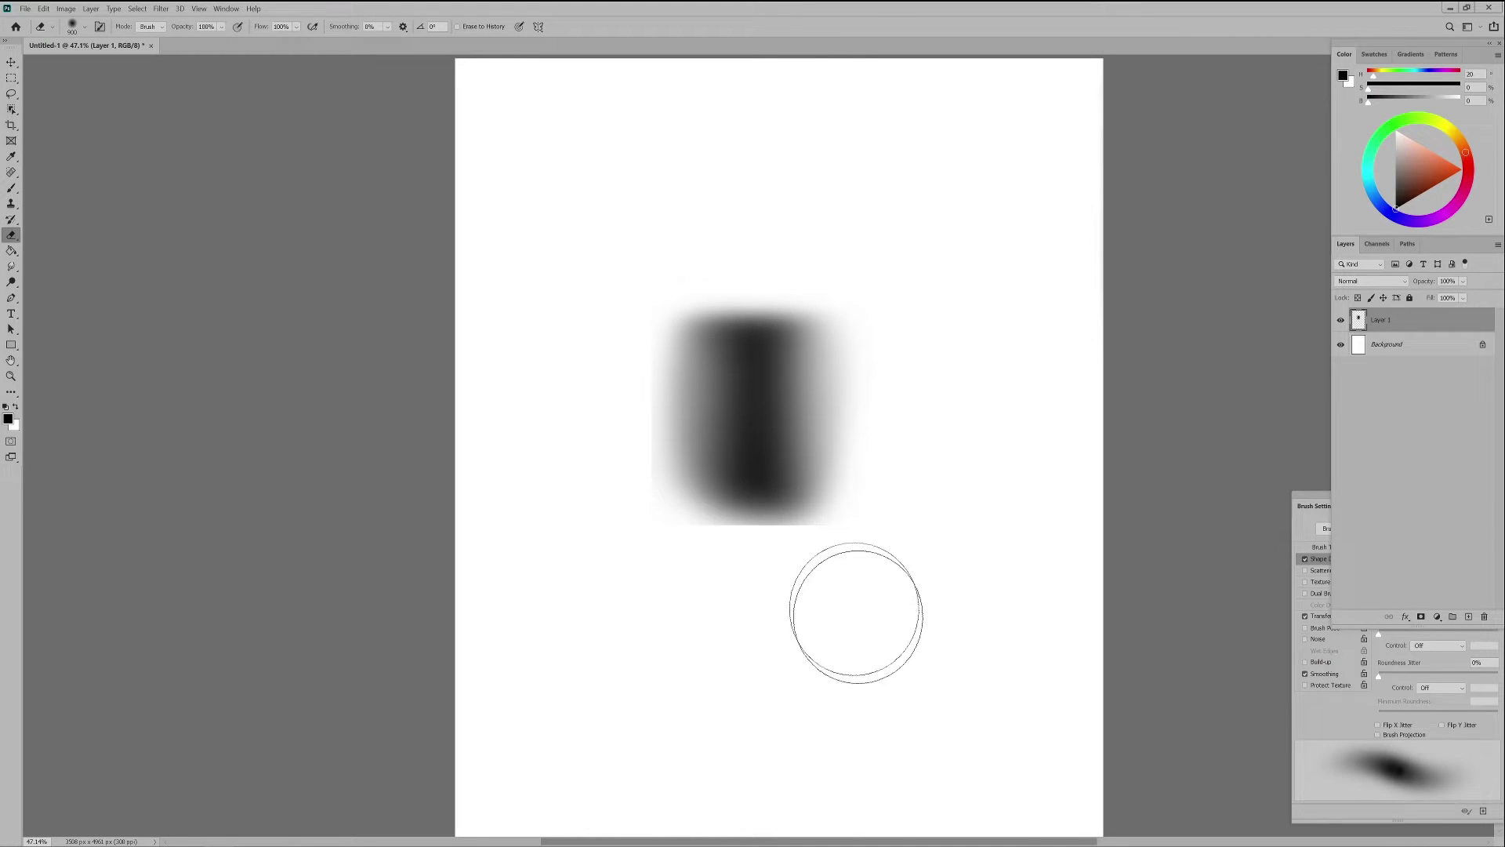
pyautogui.moveTo(643, 310)
pyautogui.mouseDown()
pyautogui.moveTo(611, 400)
pyautogui.moveTo(708, 652)
pyautogui.mouseUp()
pyautogui.press('[')
pyautogui.press('[')
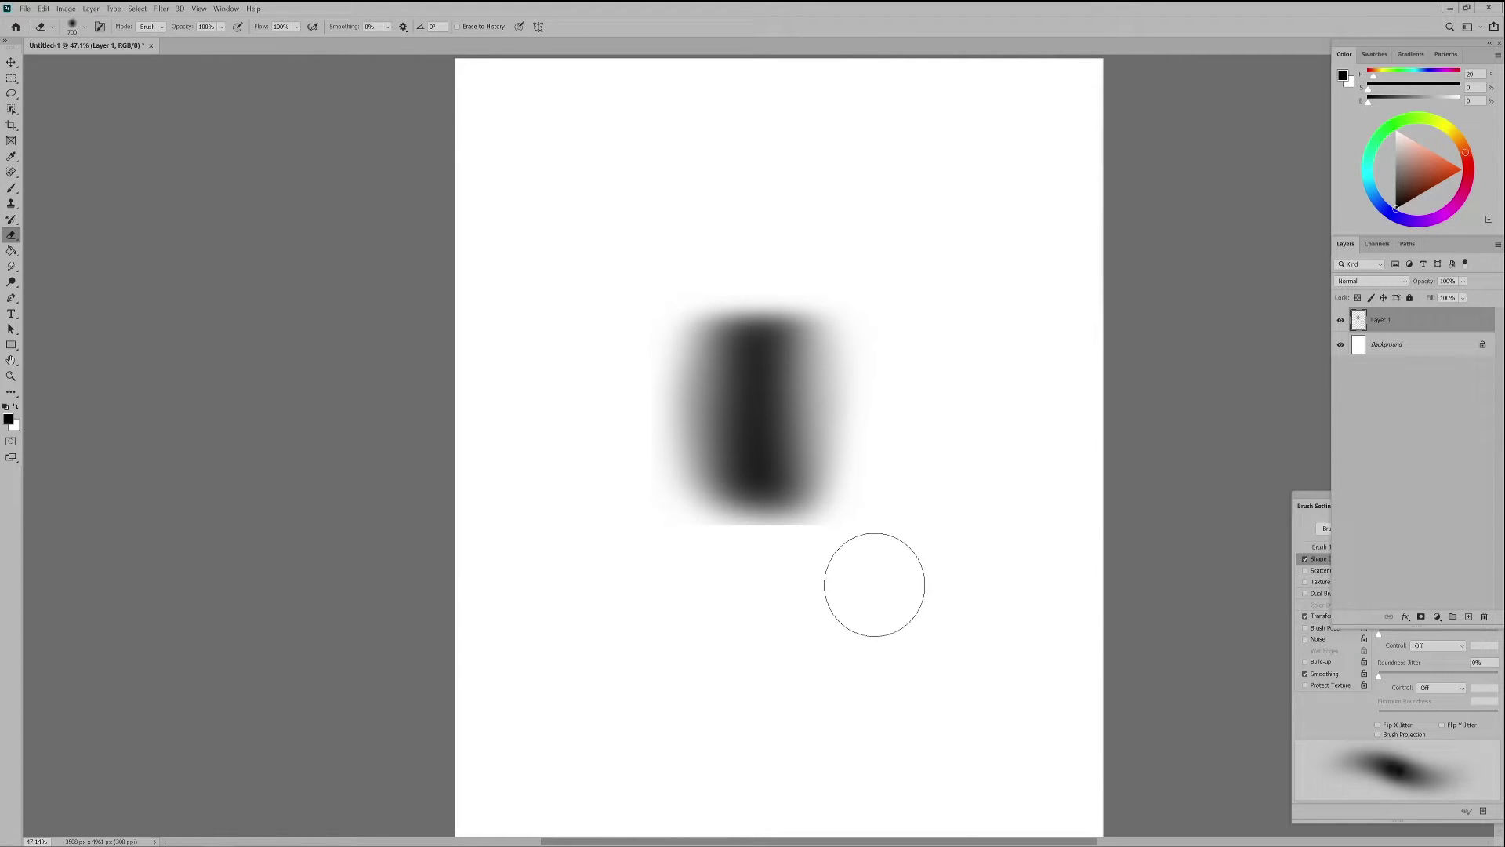
pyautogui.hotkey('ctrl', '-')
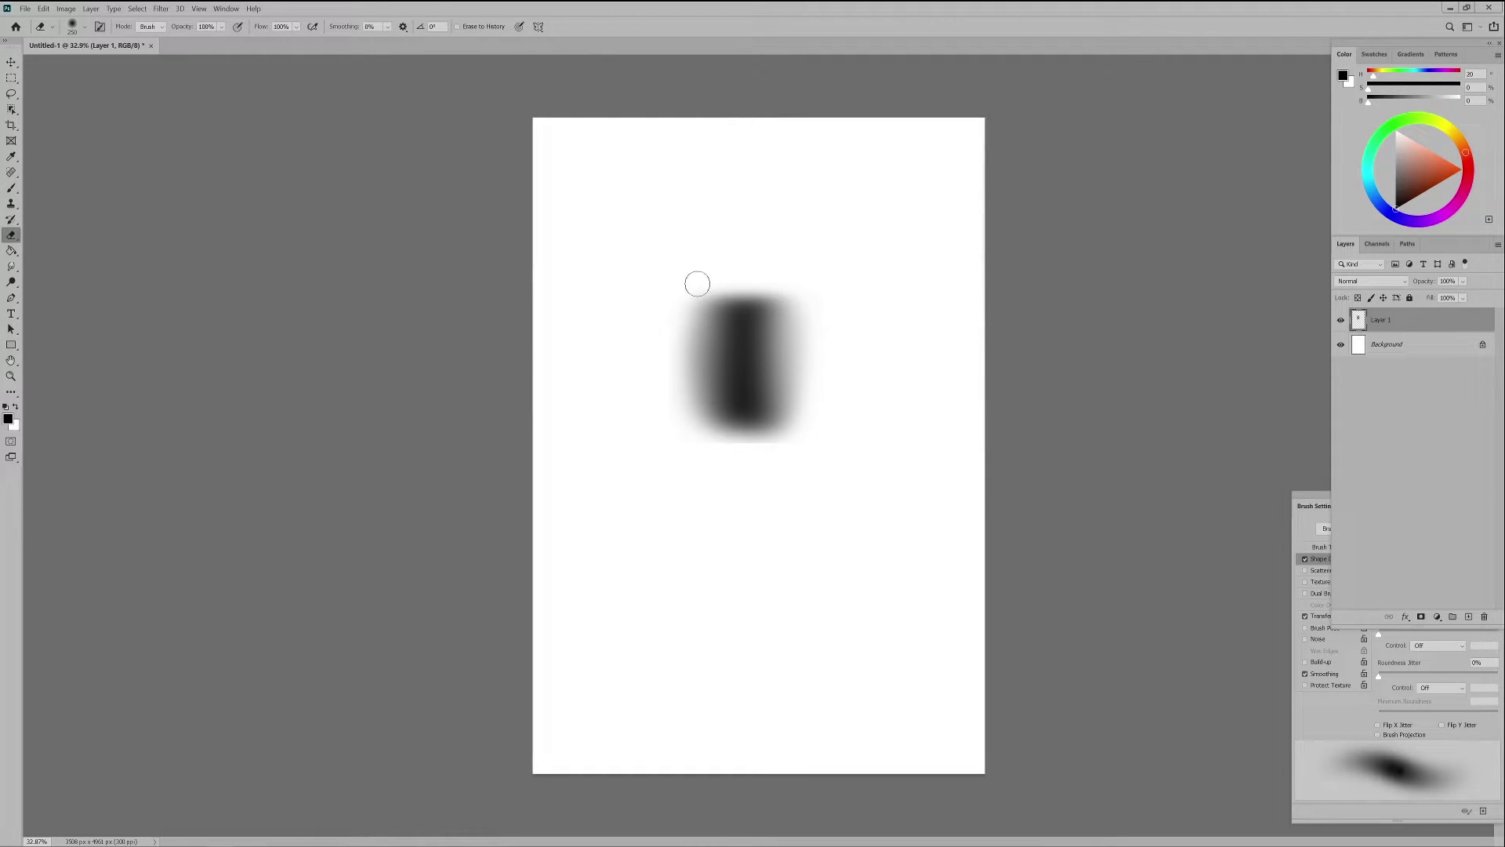
# Scroll the view up over the blurred stripe stack
pyautogui.scroll(2, 824, 313)
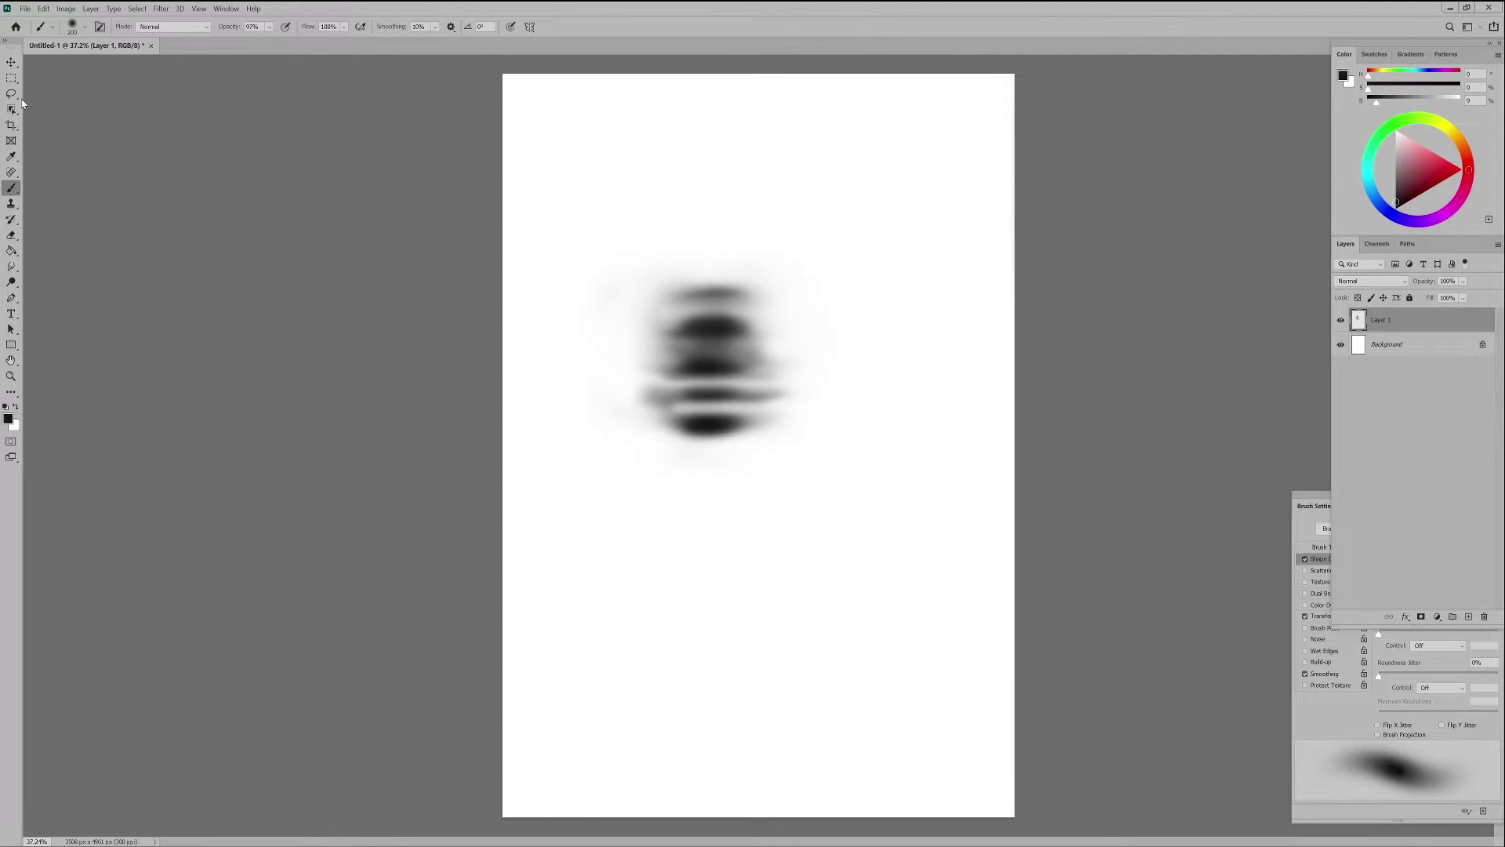
# Marquee the striped blob and save it via Edit > Define Brush Preset
pyautogui.click(11, 78)
pyautogui.moveTo(620, 260); pyautogui.dragTo(818, 462)
pyautogui.moveTo(768, 330); pyautogui.dragTo(762, 325)
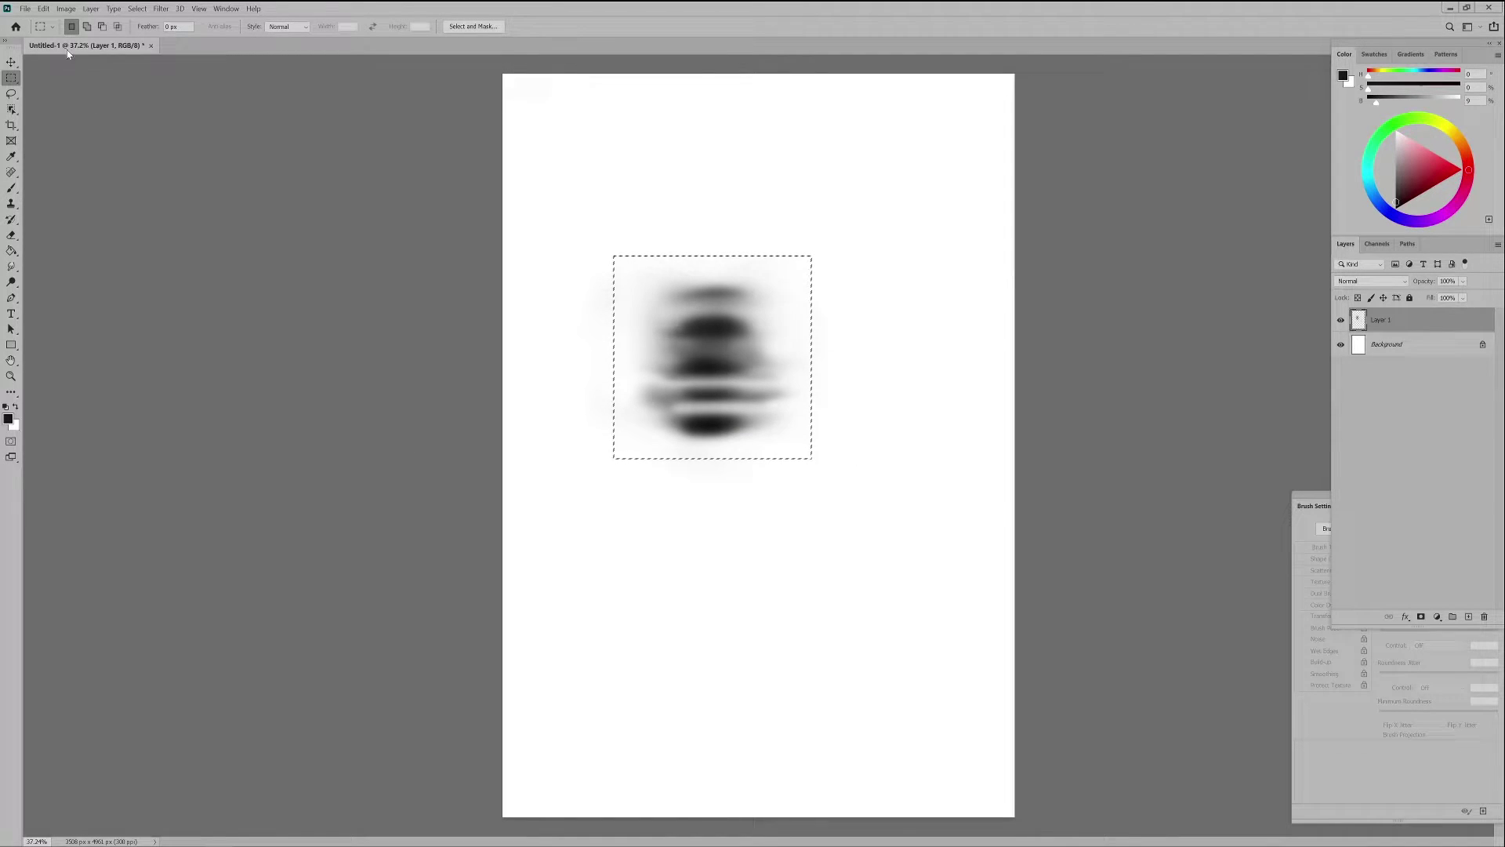
pyautogui.click(43, 8)
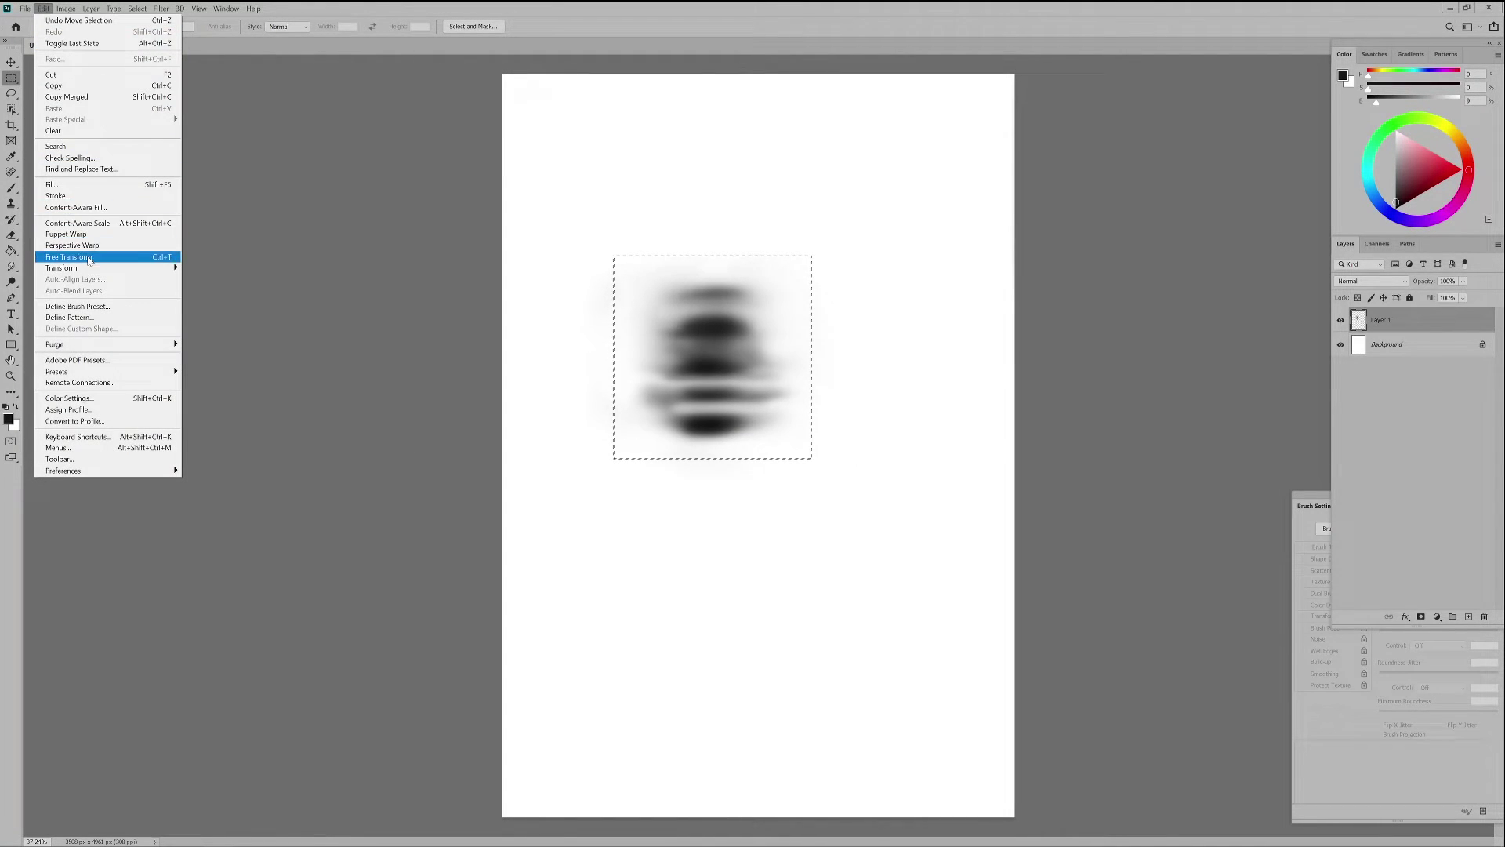
pyautogui.click(93, 307)
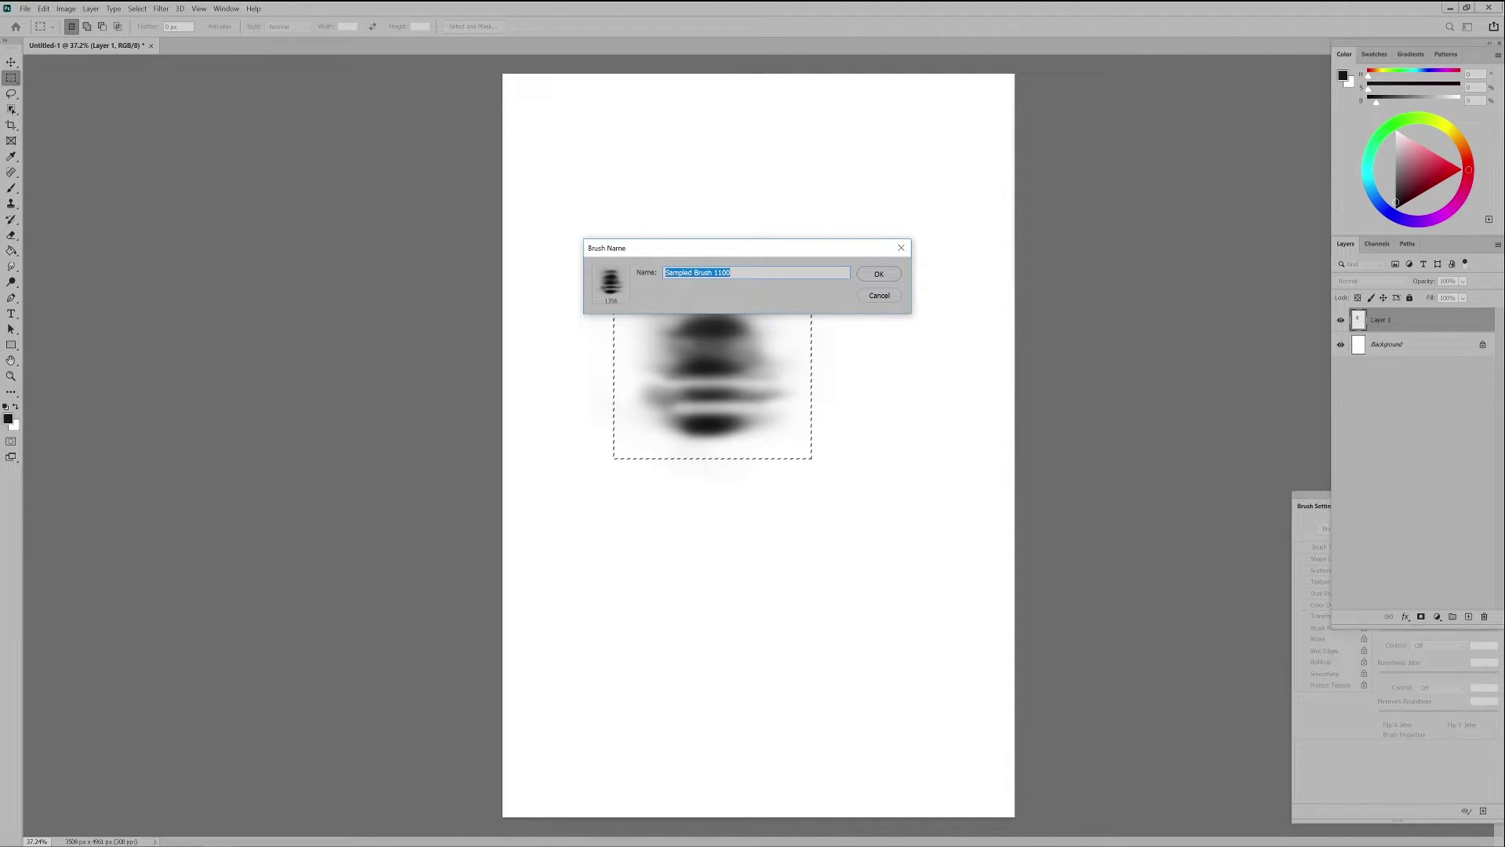
pyautogui.click(881, 280)
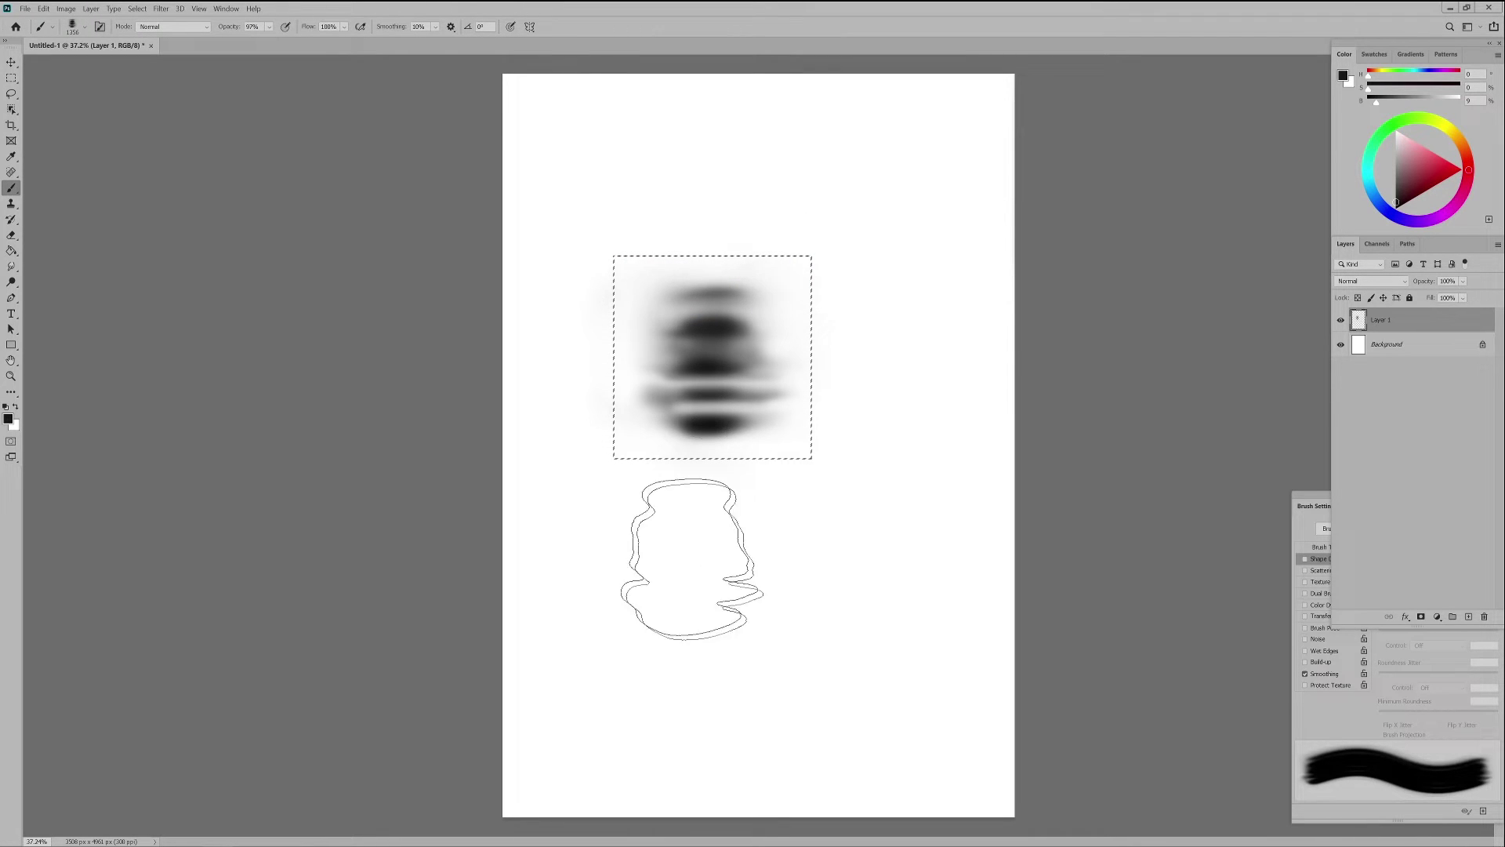
# Add a new layer and move the striped sample to the page's top-left
pyautogui.click(1469, 618)
pyautogui.hotkey('ctrl', 'd')
pyautogui.click(1365, 350)
pyautogui.moveTo(708, 379); pyautogui.dragTo(592, 196)
pyautogui.click(1379, 320)
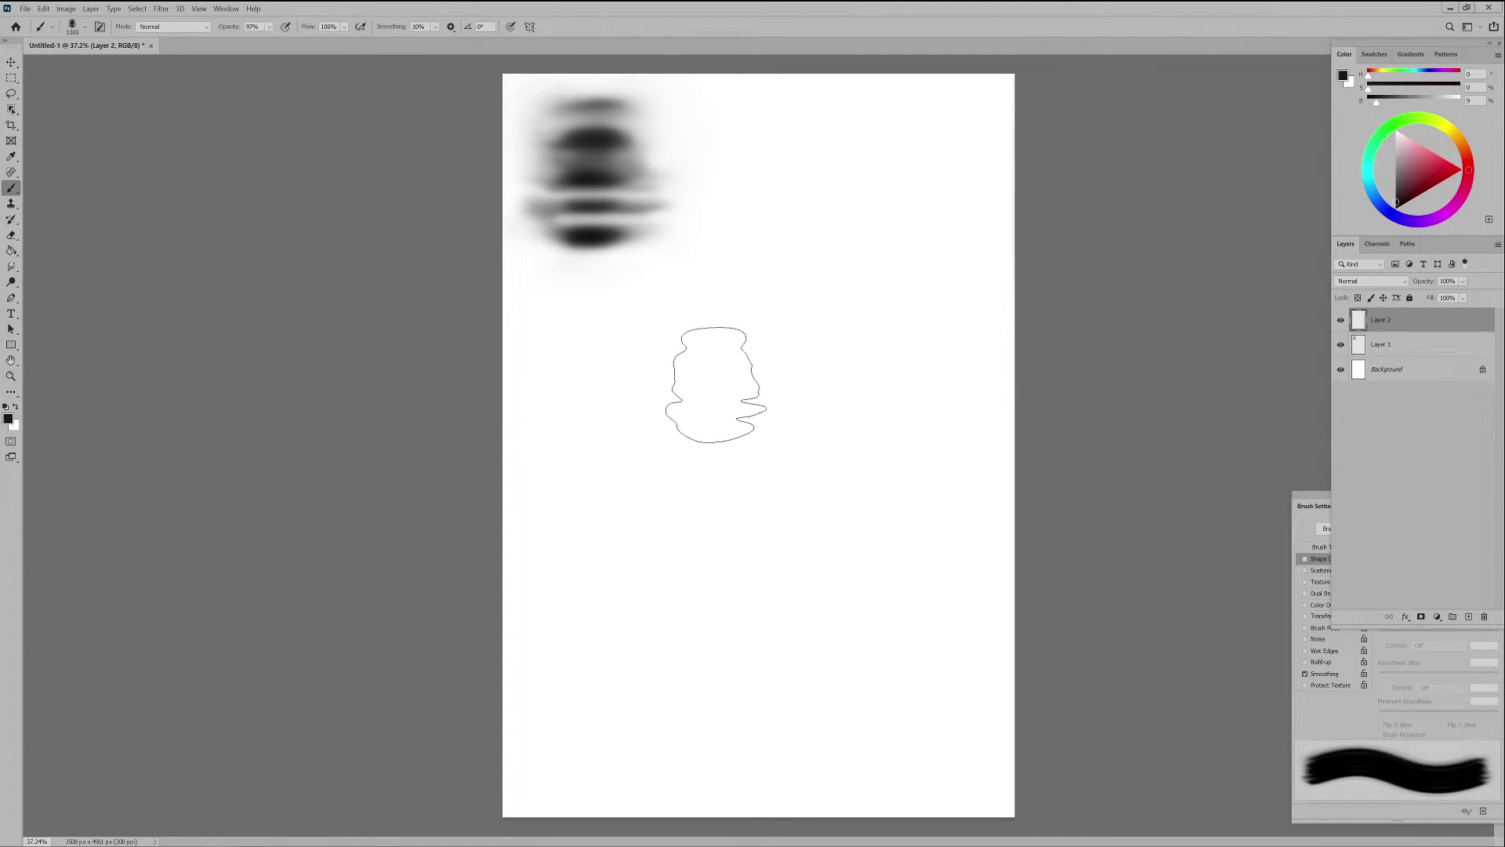
# Paint a dab and two test strokes with the new striped brush, then undo them
pyautogui.rightClick(715, 385)
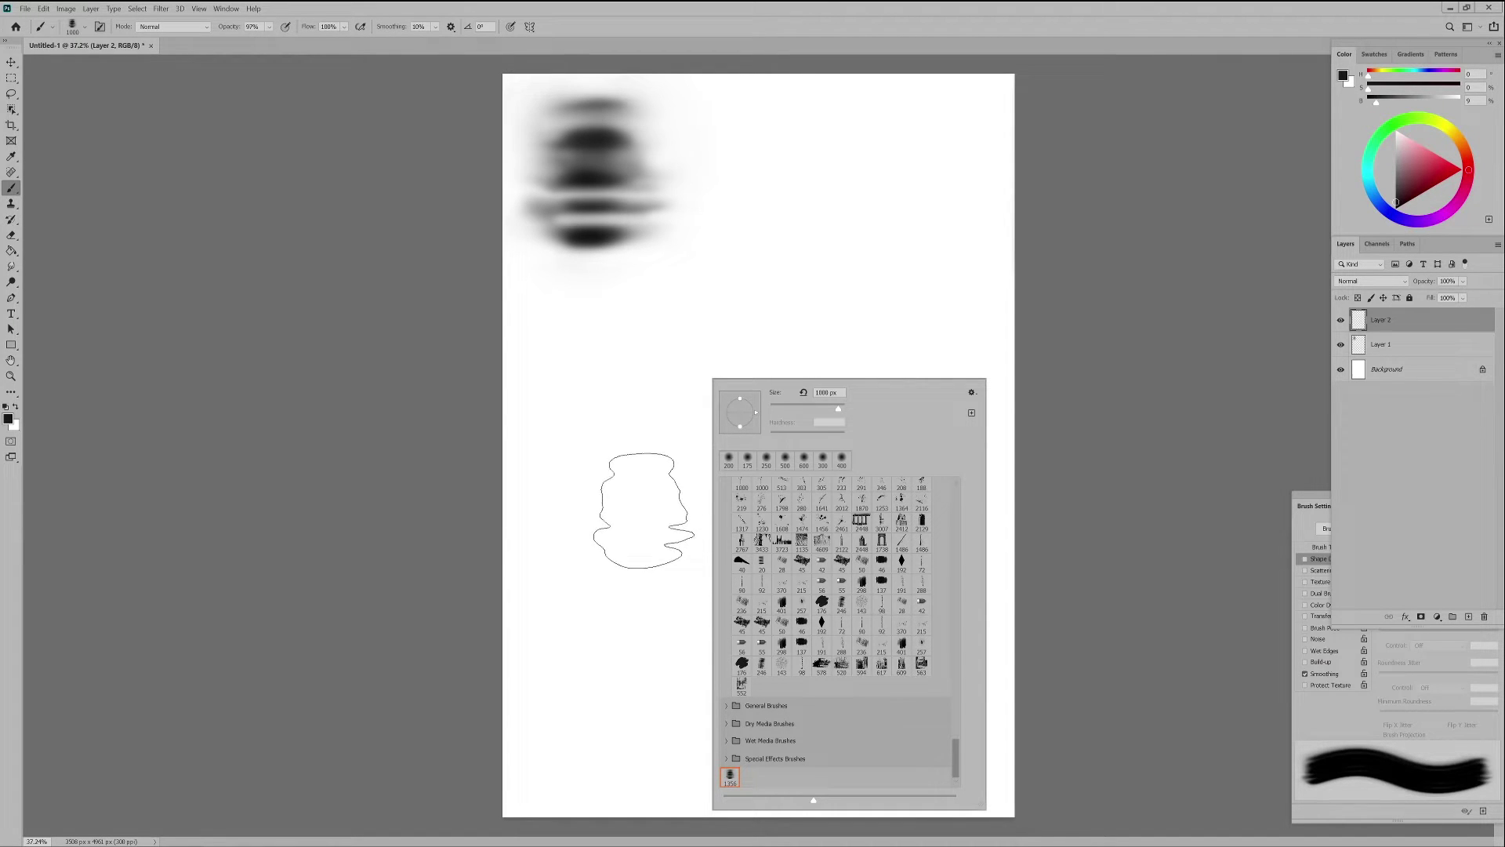
pyautogui.click(678, 487)
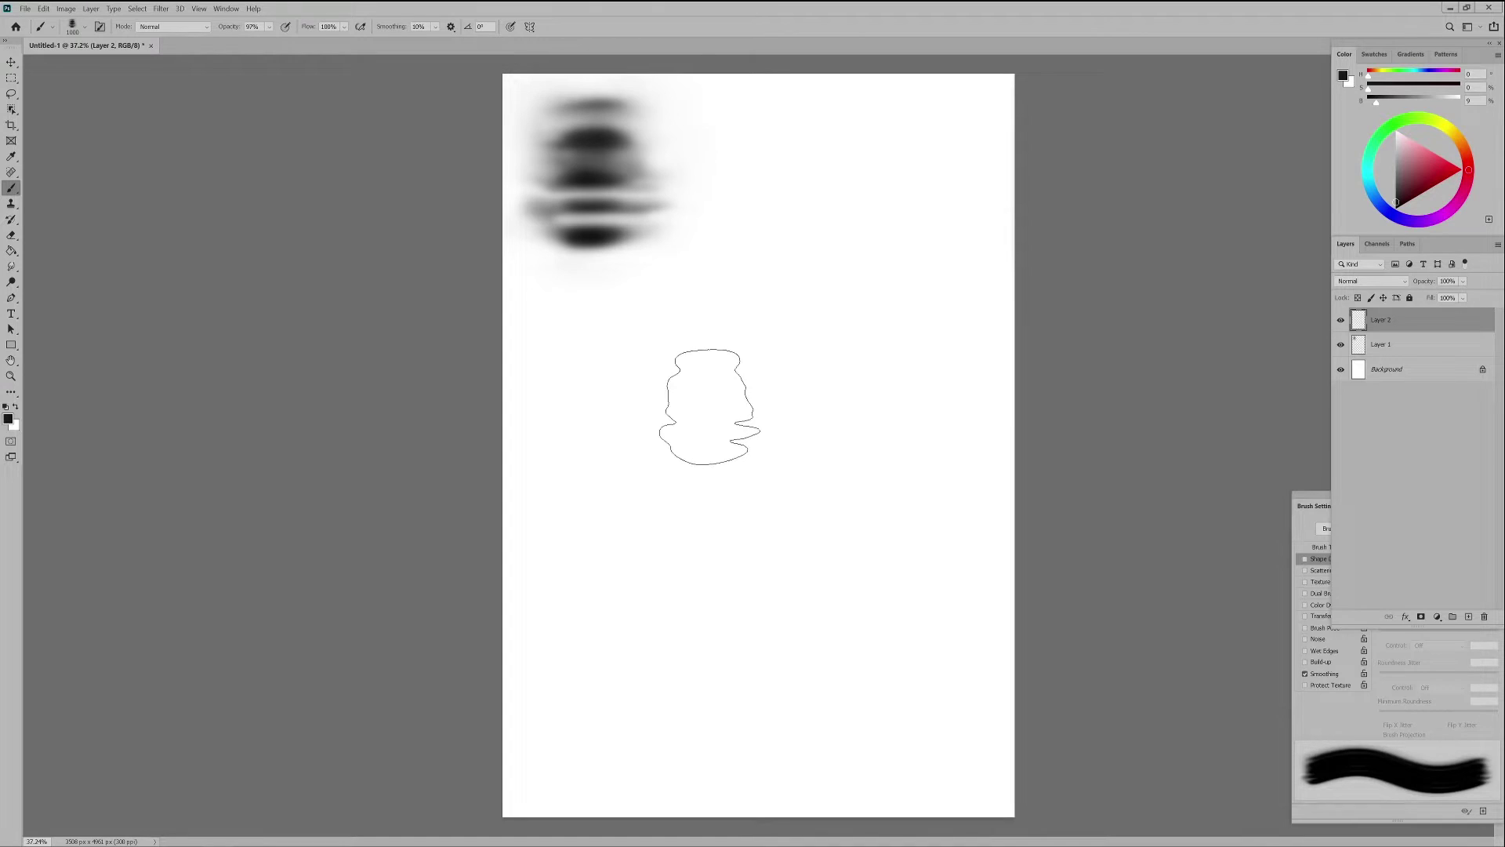
pyautogui.click(694, 427)
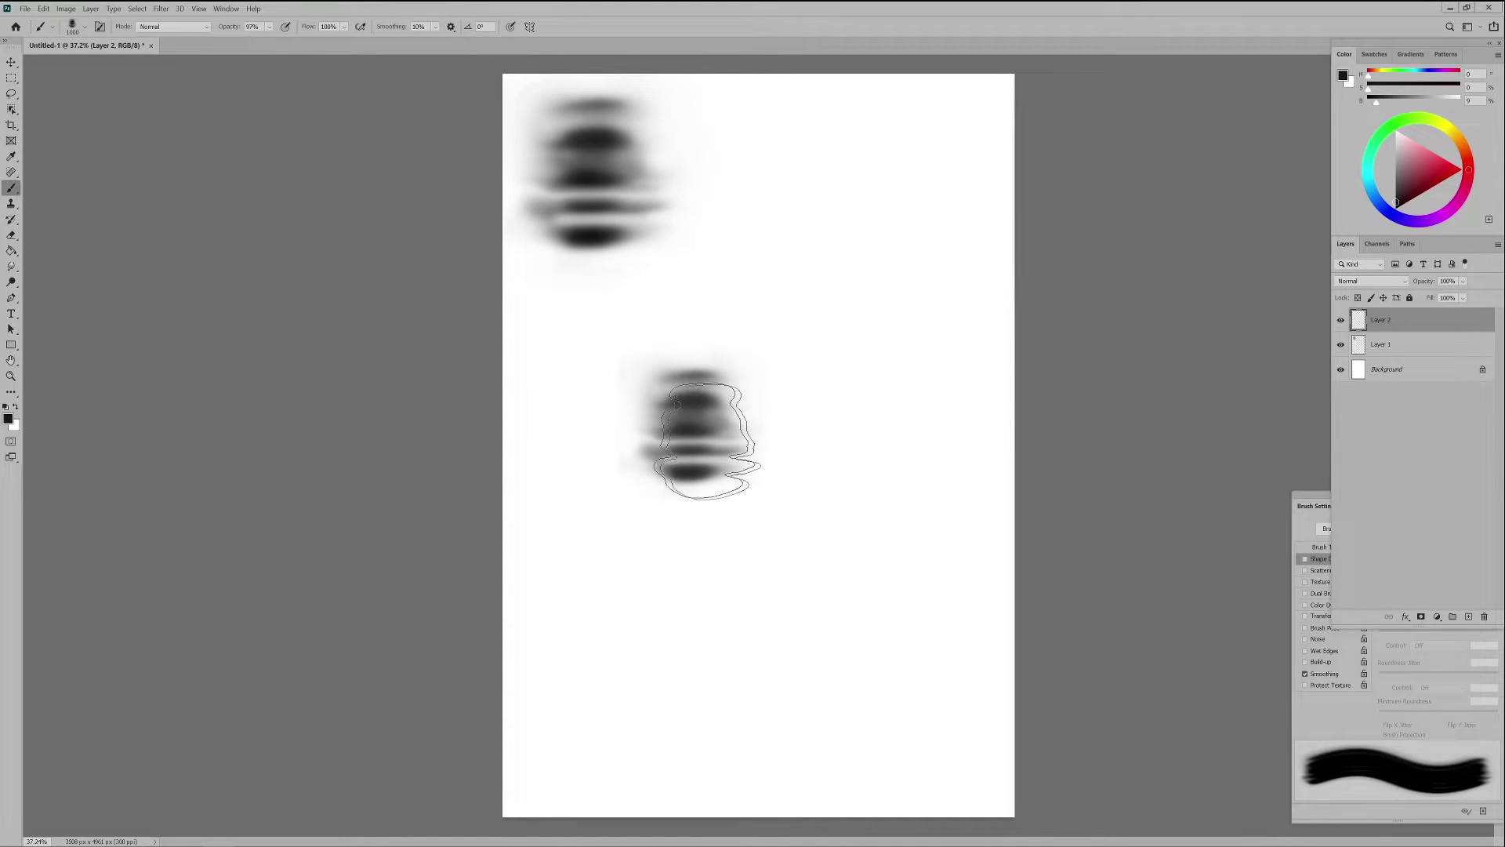
pyautogui.moveTo(655, 436); pyautogui.dragTo(857, 428)
pyautogui.moveTo(840, 269)
pyautogui.mouseDown()
pyautogui.moveTo(762, 417)
pyautogui.moveTo(840, 335)
pyautogui.moveTo(781, 484)
pyautogui.moveTo(868, 391)
pyautogui.moveTo(804, 564)
pyautogui.moveTo(801, 547)
pyautogui.moveTo(705, 685)
pyautogui.moveTo(724, 583)
pyautogui.moveTo(718, 681)
pyautogui.moveTo(857, 608)
pyautogui.moveTo(855, 515)
pyautogui.moveTo(822, 680)
pyautogui.moveTo(825, 563)
pyautogui.mouseUp()
pyautogui.hotkey('ctrl', 'z')
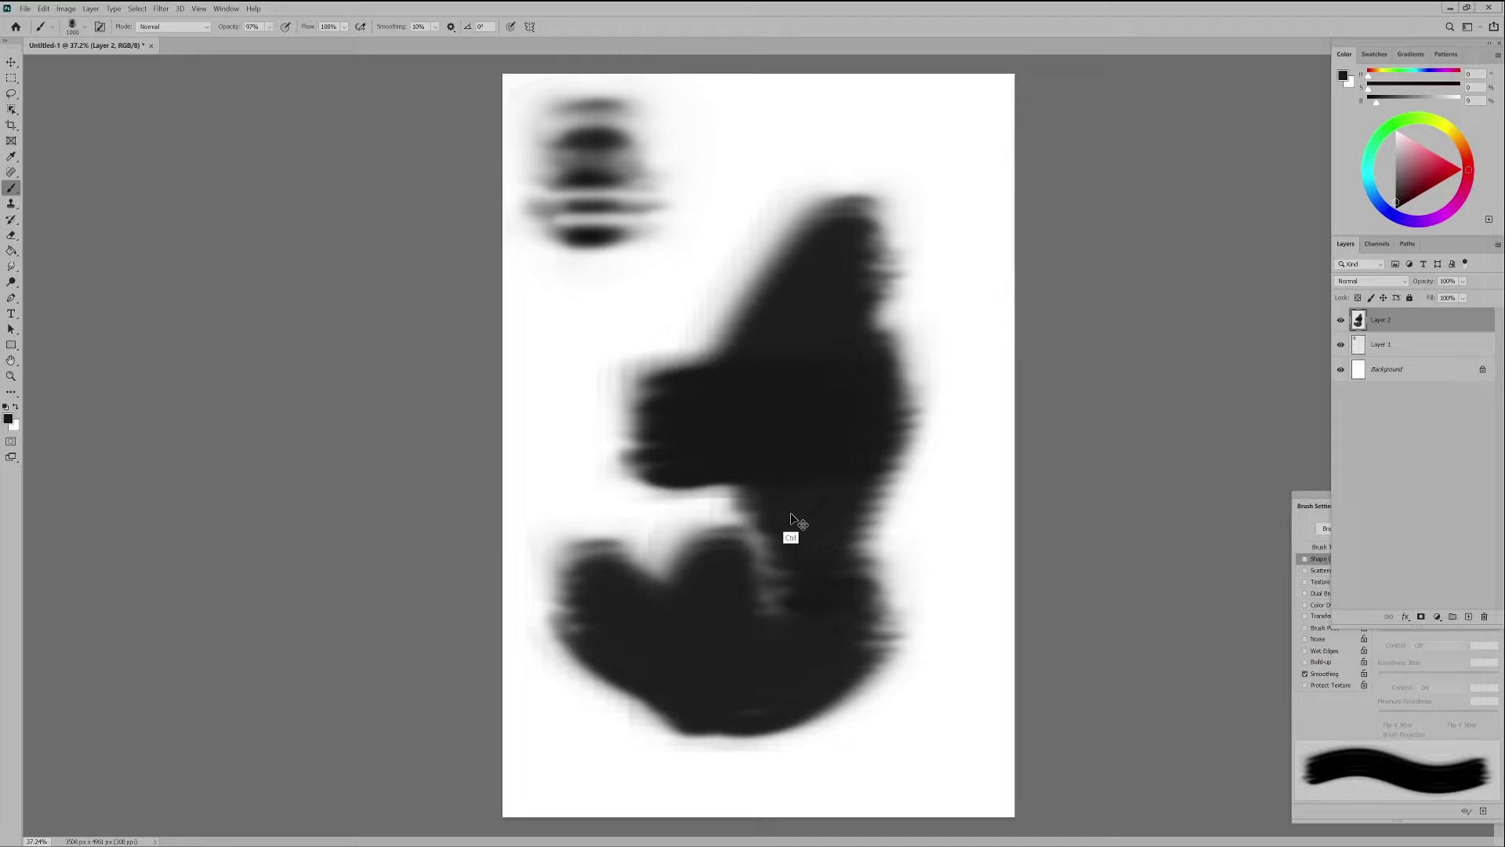
pyautogui.hotkey('ctrl', 'z')
pyautogui.hotkey('ctrl', 'z')
pyautogui.hotkey('ctrl', 'z')
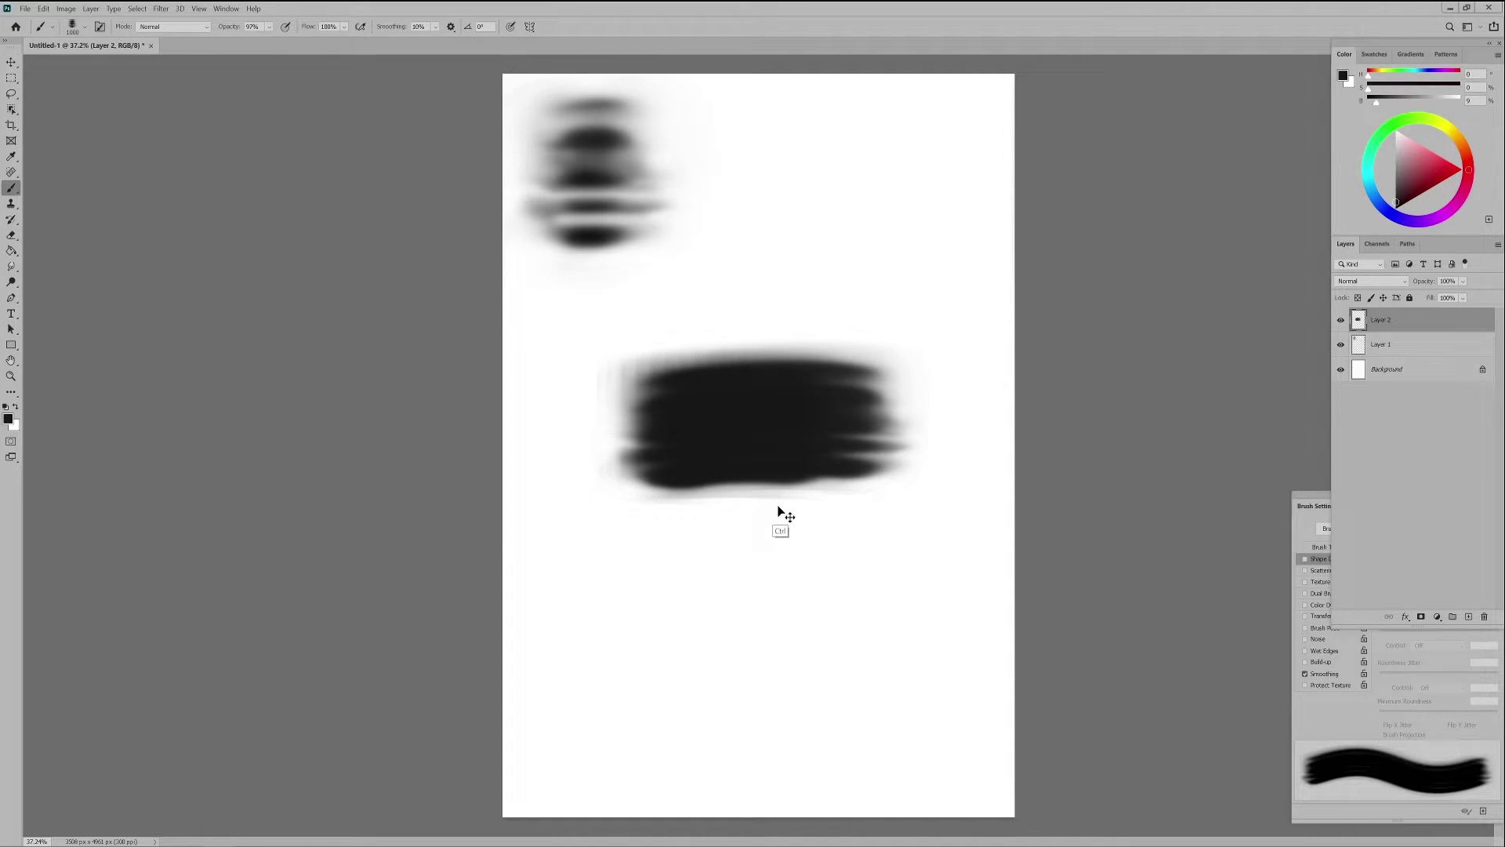
pyautogui.hotkey('ctrl', 'z')
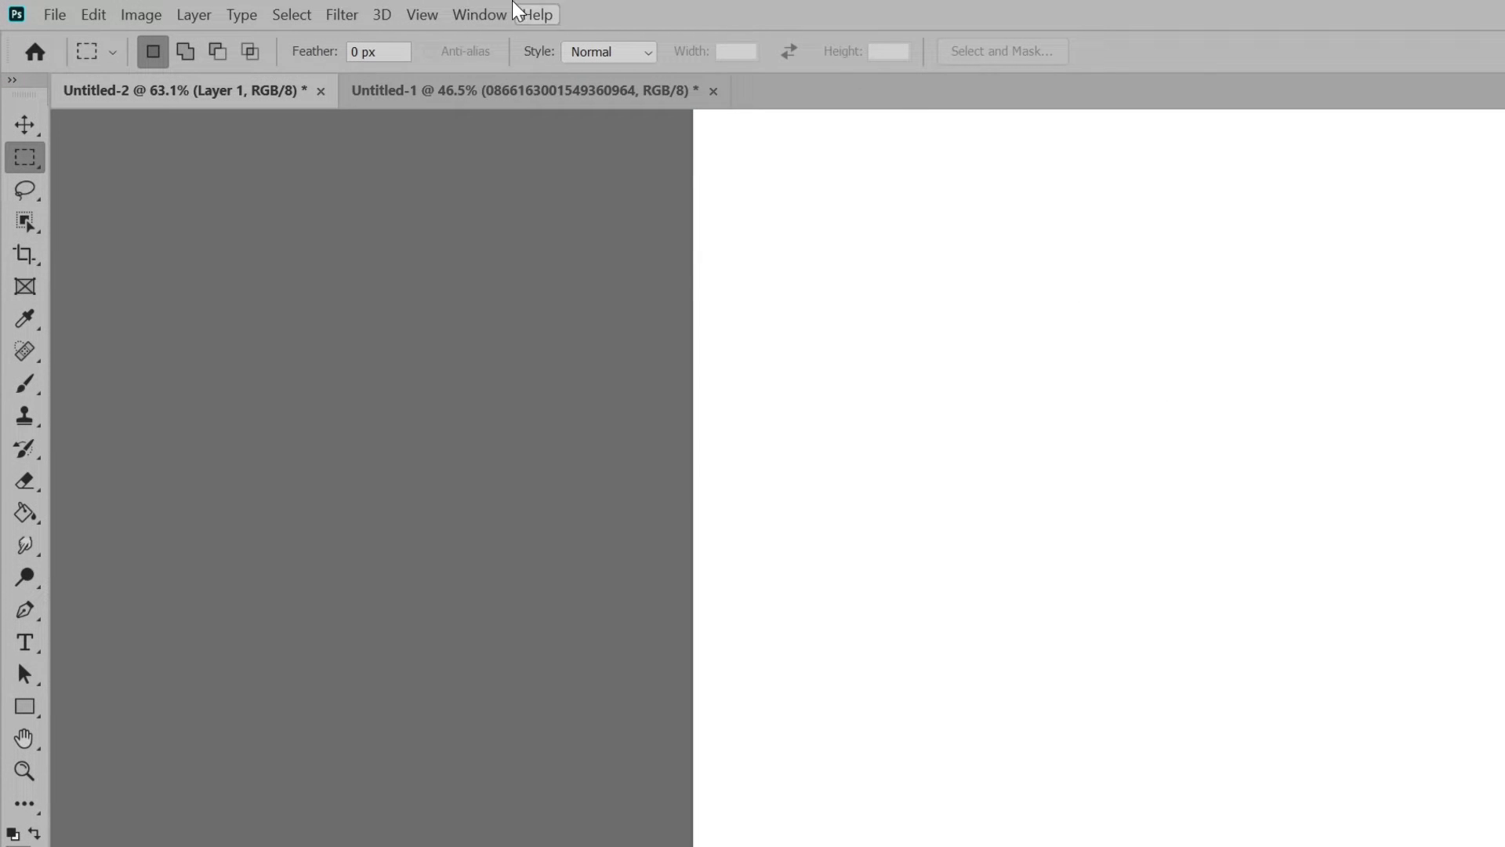
# Open the Brush Settings panel from the Window menu
pyautogui.click(469, 14)
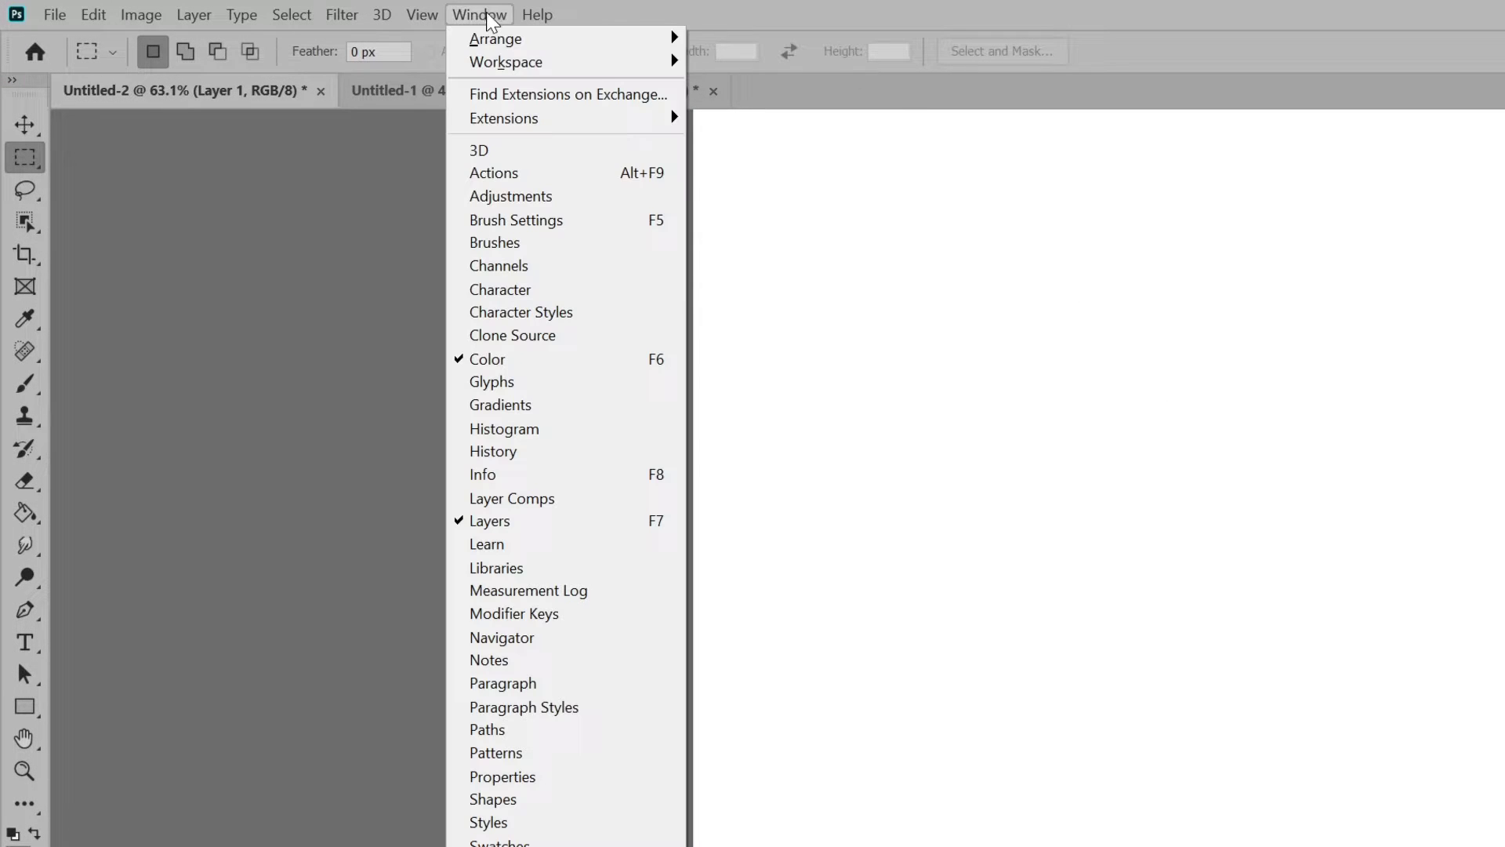
pyautogui.click(541, 214)
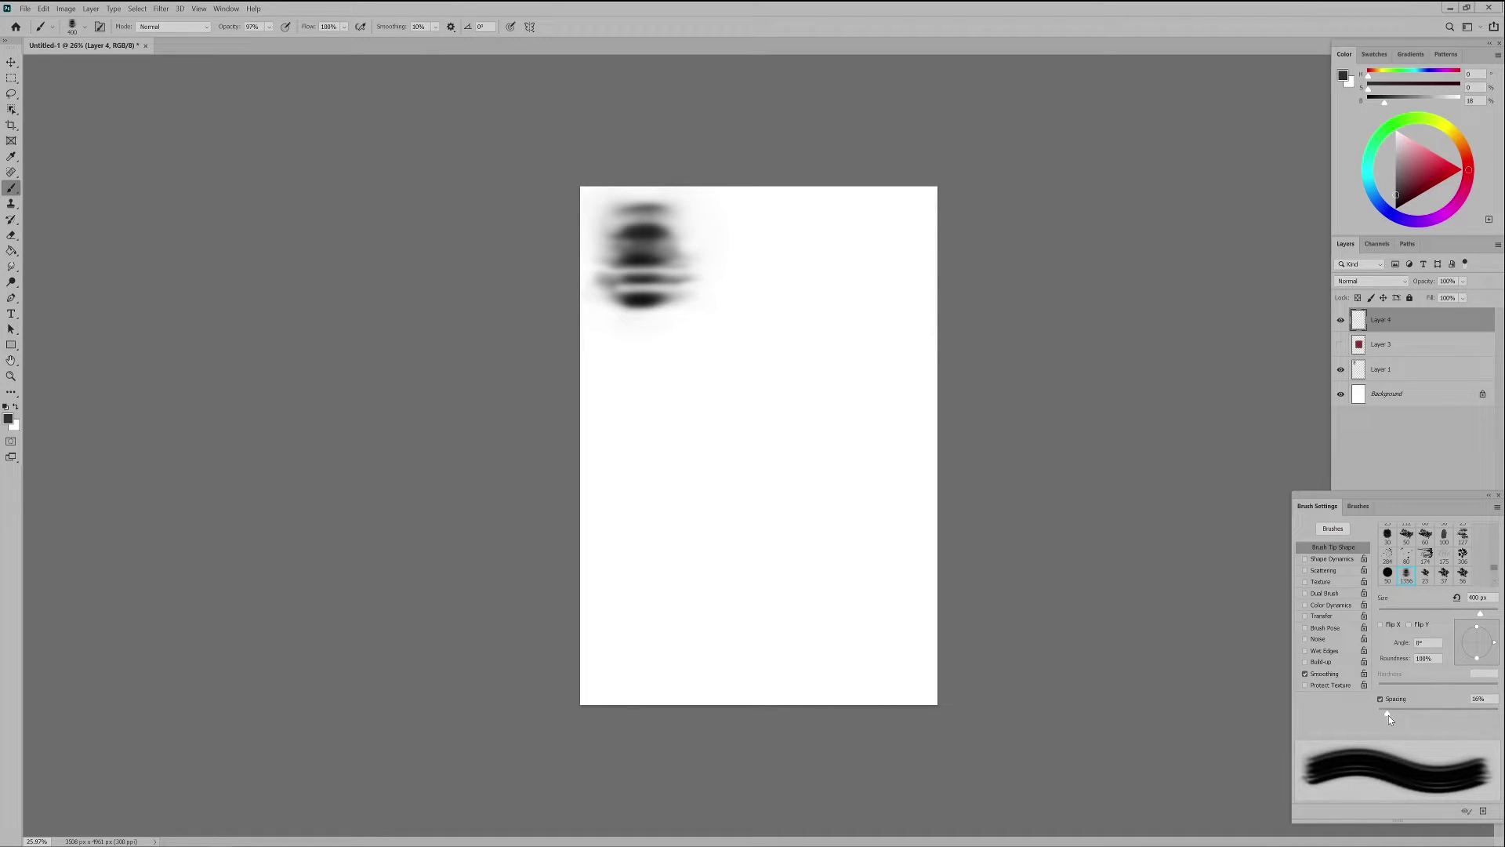
# Raise the brush Spacing and paint several test strokes of separated striped dabs
pyautogui.moveTo(1389, 715)
pyautogui.mouseDown()
pyautogui.moveTo(1413, 713)
pyautogui.moveTo(1400, 718)
pyautogui.mouseUp()
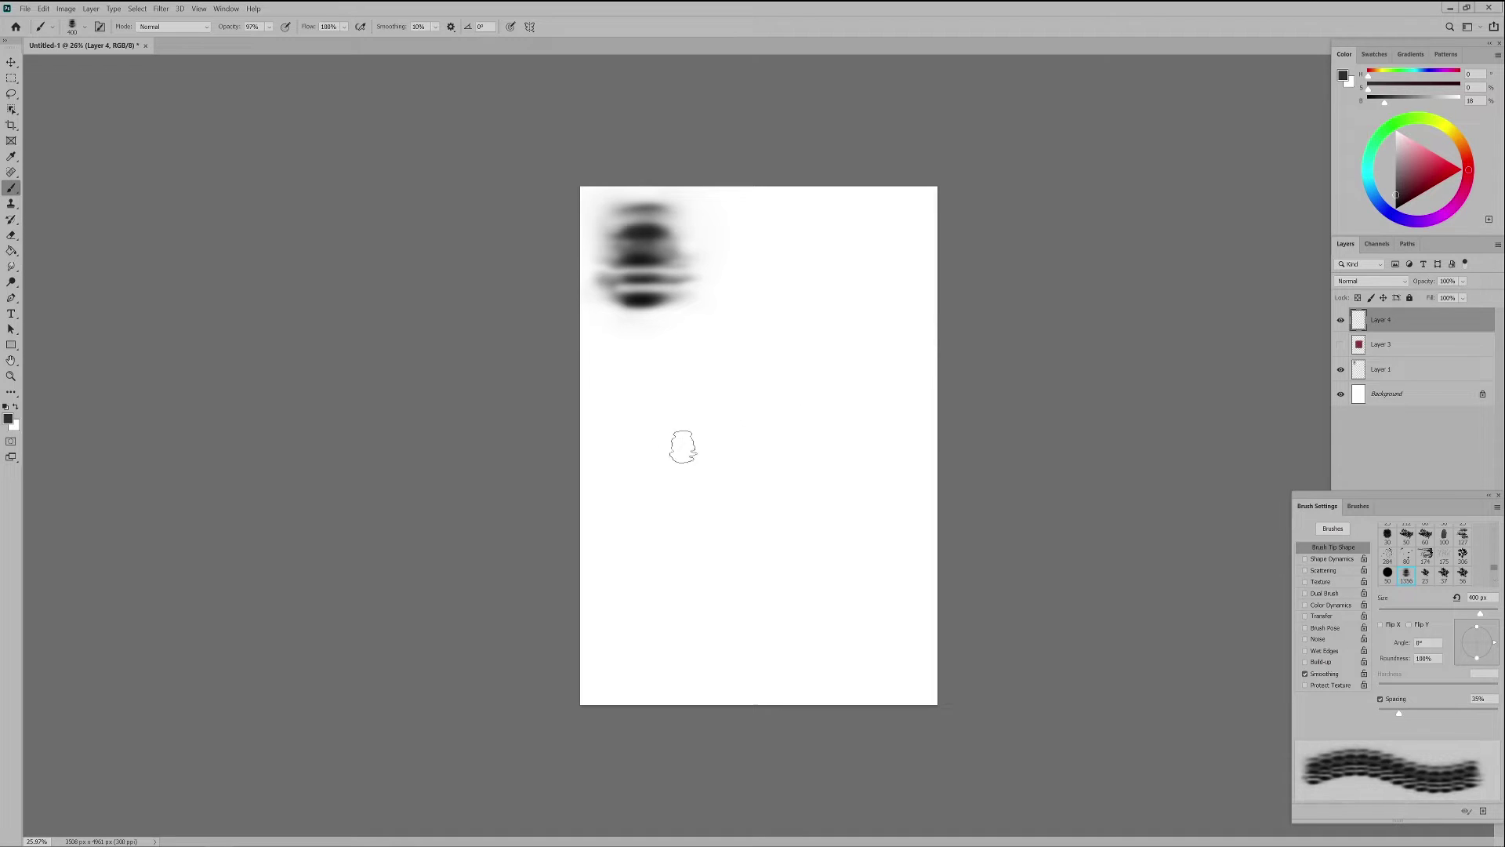
pyautogui.moveTo(682, 448)
pyautogui.mouseDown()
pyautogui.moveTo(859, 385)
pyautogui.moveTo(716, 461)
pyautogui.moveTo(790, 466)
pyautogui.moveTo(890, 445)
pyautogui.mouseUp()
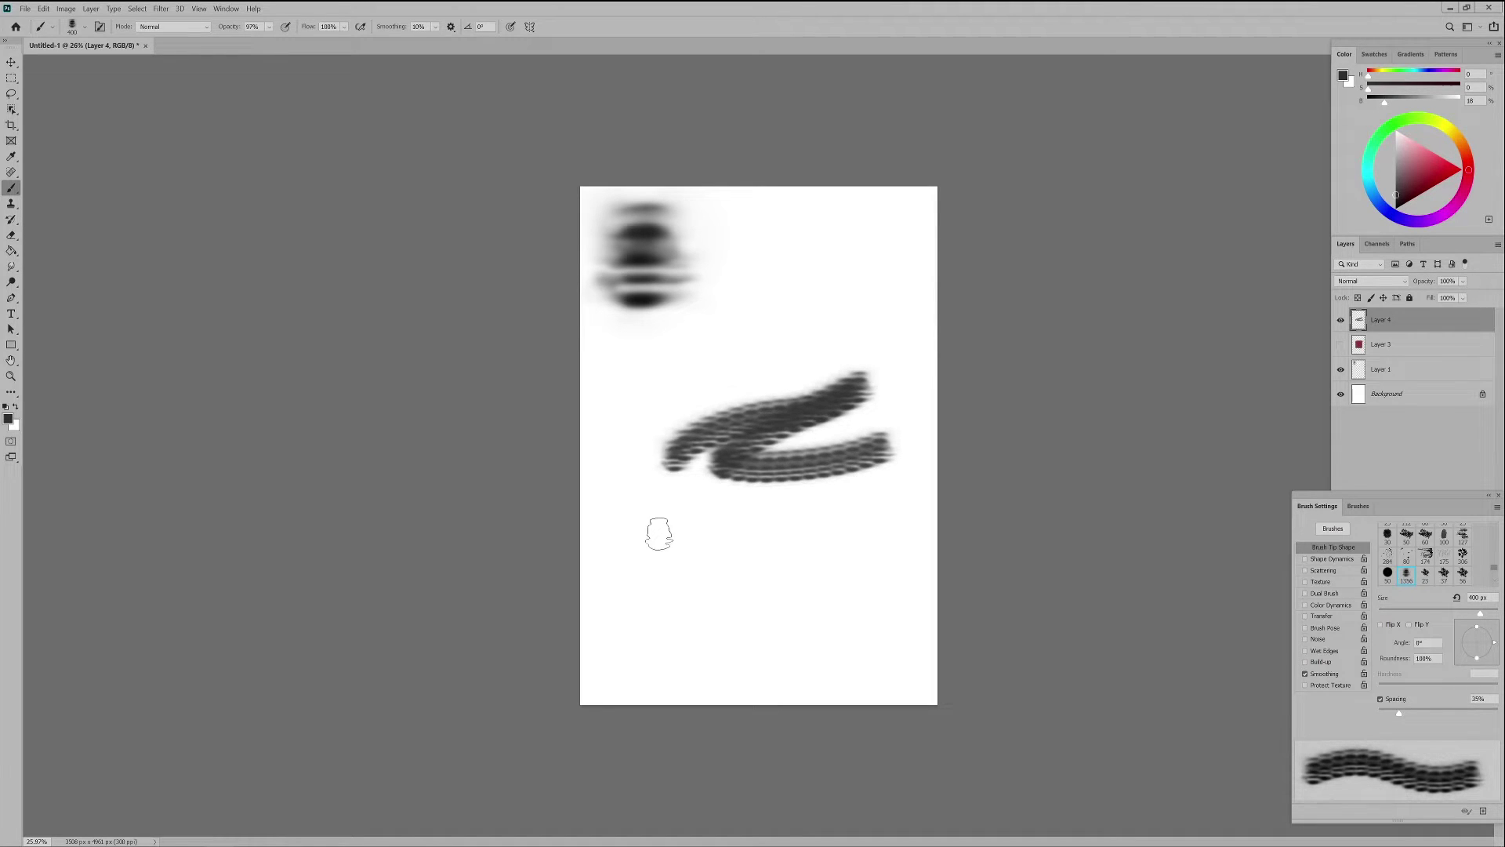
pyautogui.moveTo(640, 542); pyautogui.dragTo(901, 493)
pyautogui.moveTo(642, 584); pyautogui.dragTo(852, 537)
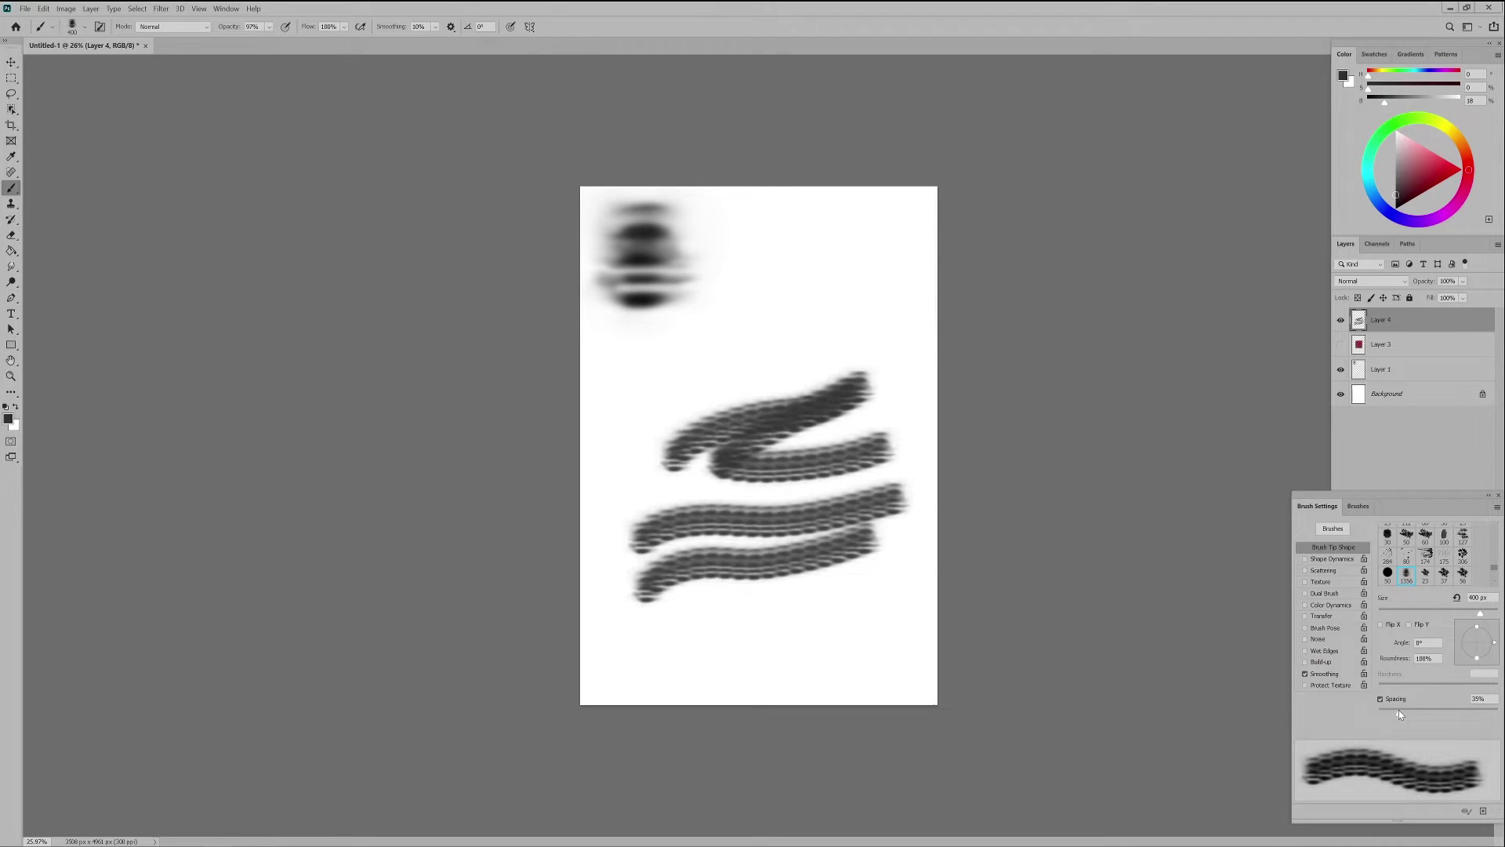
# Lower the Spacing and paint three smoother test strokes across the page
pyautogui.moveTo(1400, 713)
pyautogui.mouseDown()
pyautogui.moveTo(1371, 712)
pyautogui.moveTo(1388, 711)
pyautogui.mouseUp()
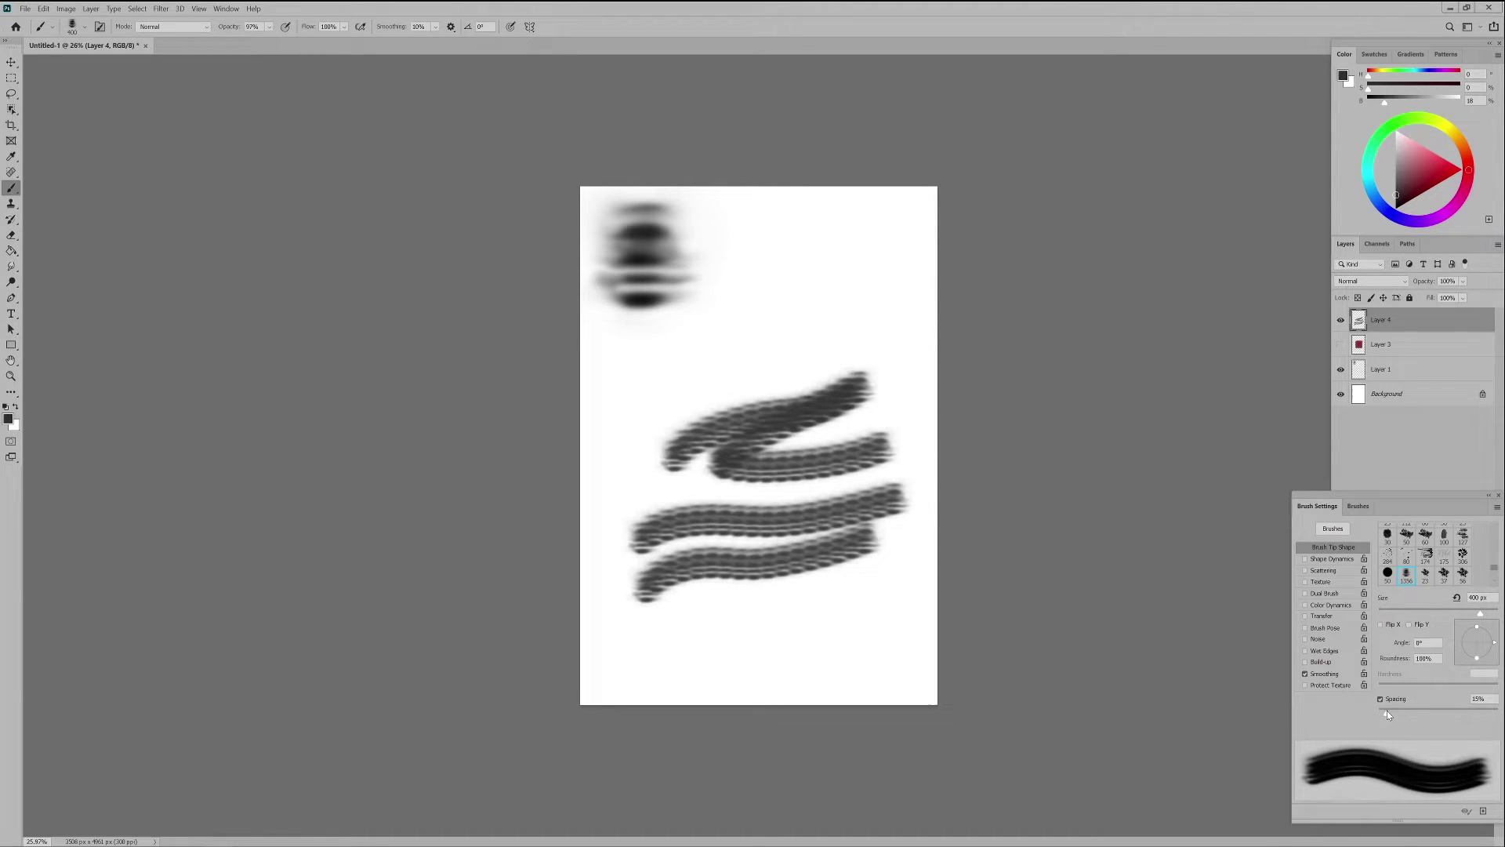
pyautogui.moveTo(616, 641); pyautogui.dragTo(866, 589)
pyautogui.moveTo(604, 694)
pyautogui.mouseDown()
pyautogui.moveTo(737, 678)
pyautogui.moveTo(871, 632)
pyautogui.mouseUp()
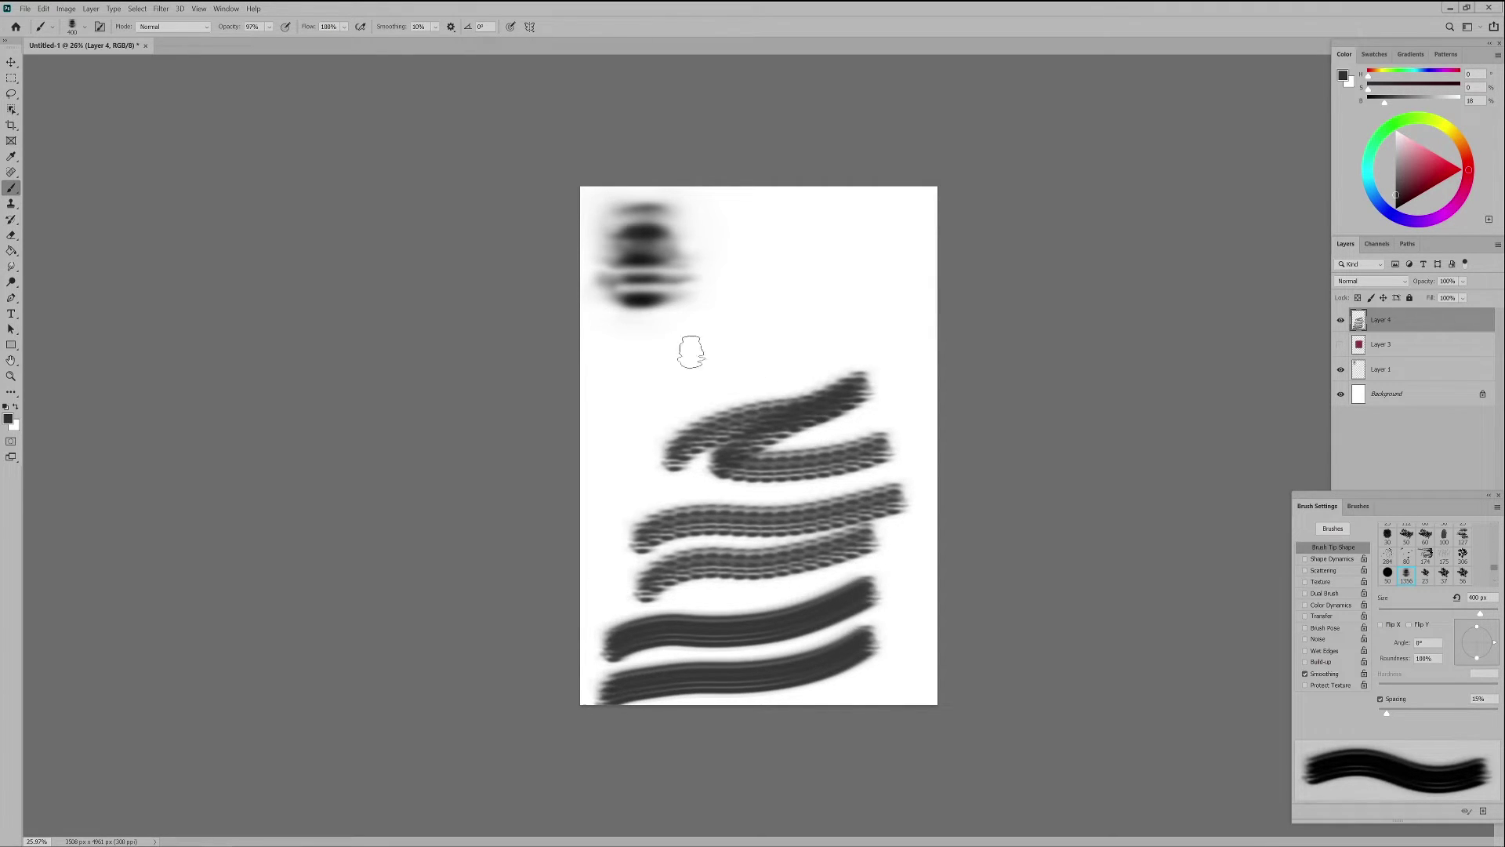
pyautogui.moveTo(632, 398); pyautogui.dragTo(874, 312)
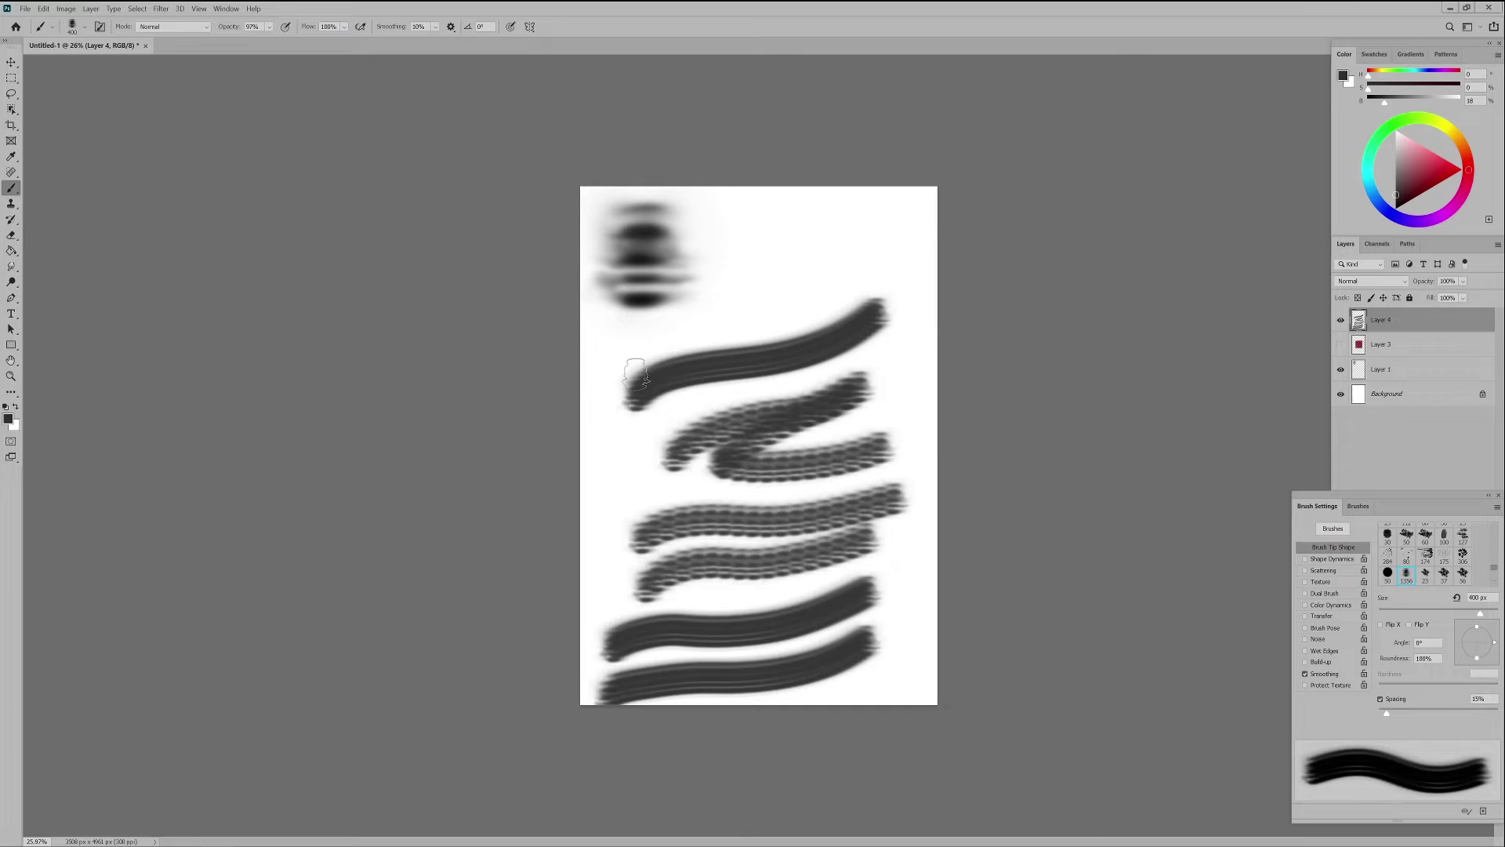
# Delete the test strokes below the sample using a marquee selection
pyautogui.click(13, 79)
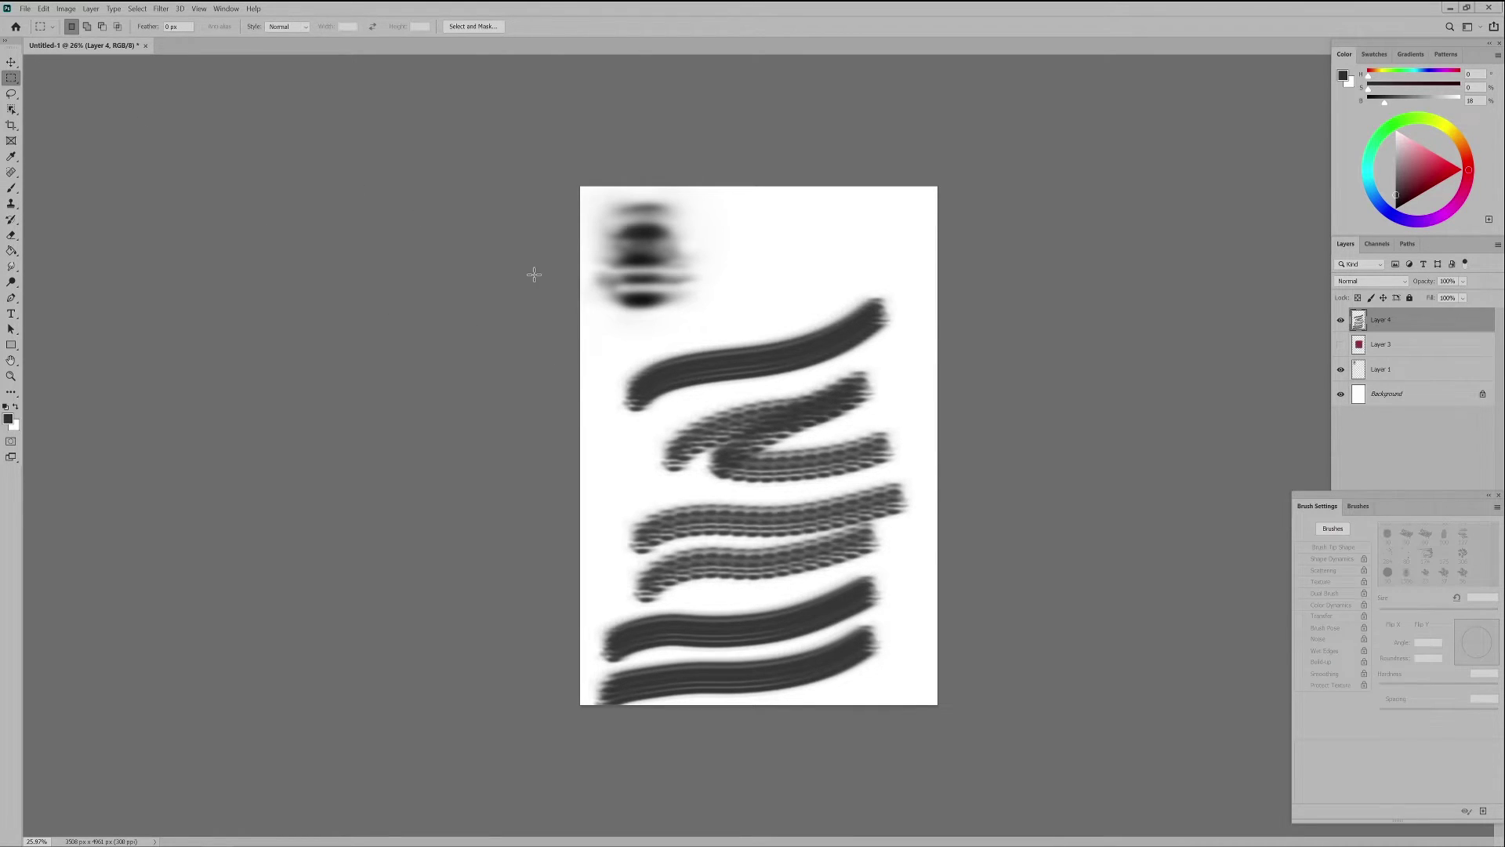
pyautogui.moveTo(594, 274); pyautogui.dragTo(917, 695)
pyautogui.press('Delete')
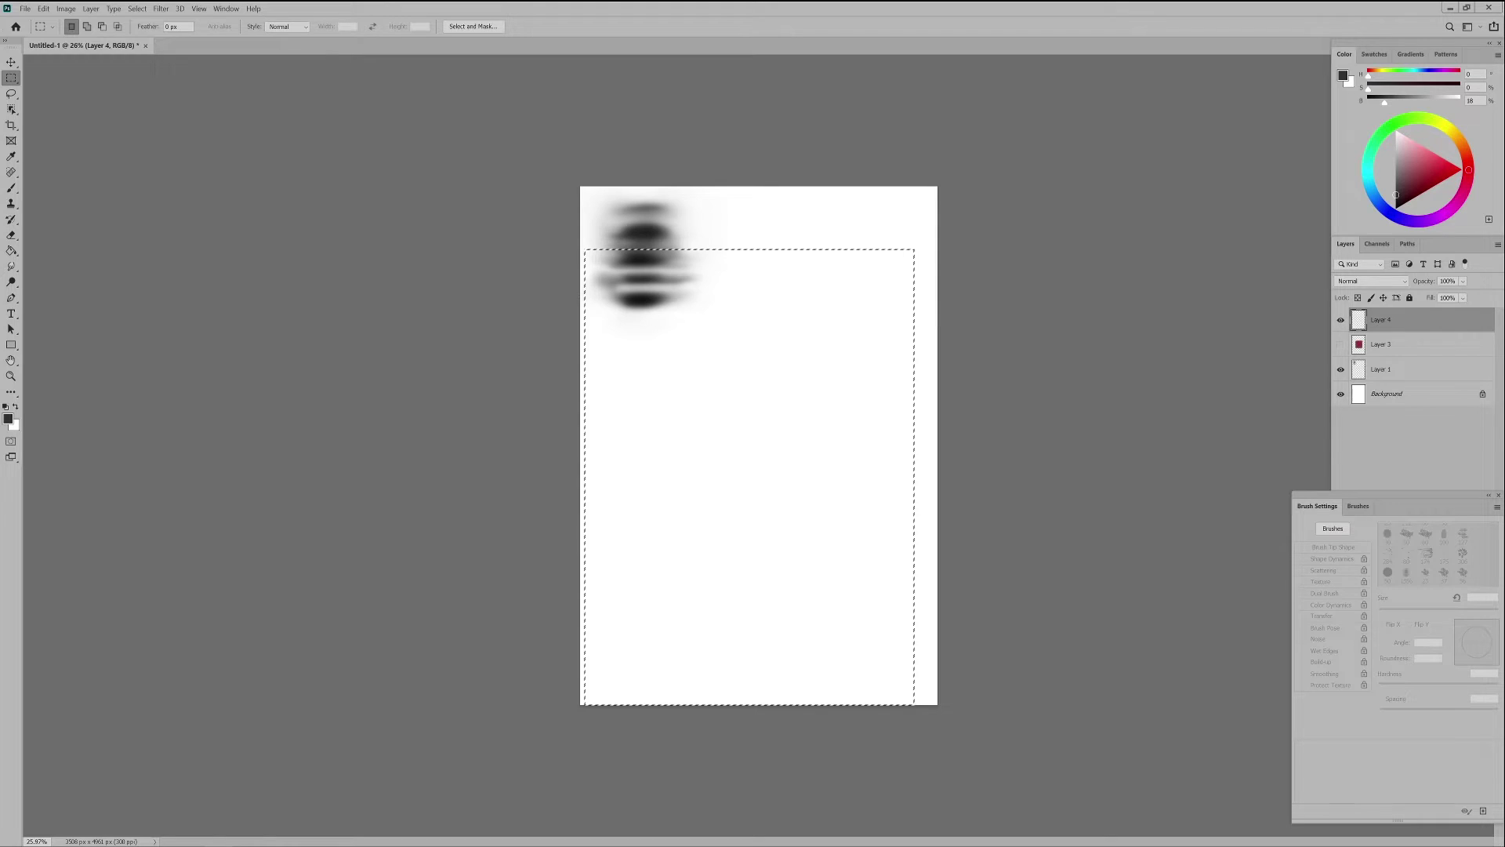
pyautogui.click(571, 475)
pyautogui.press('b')
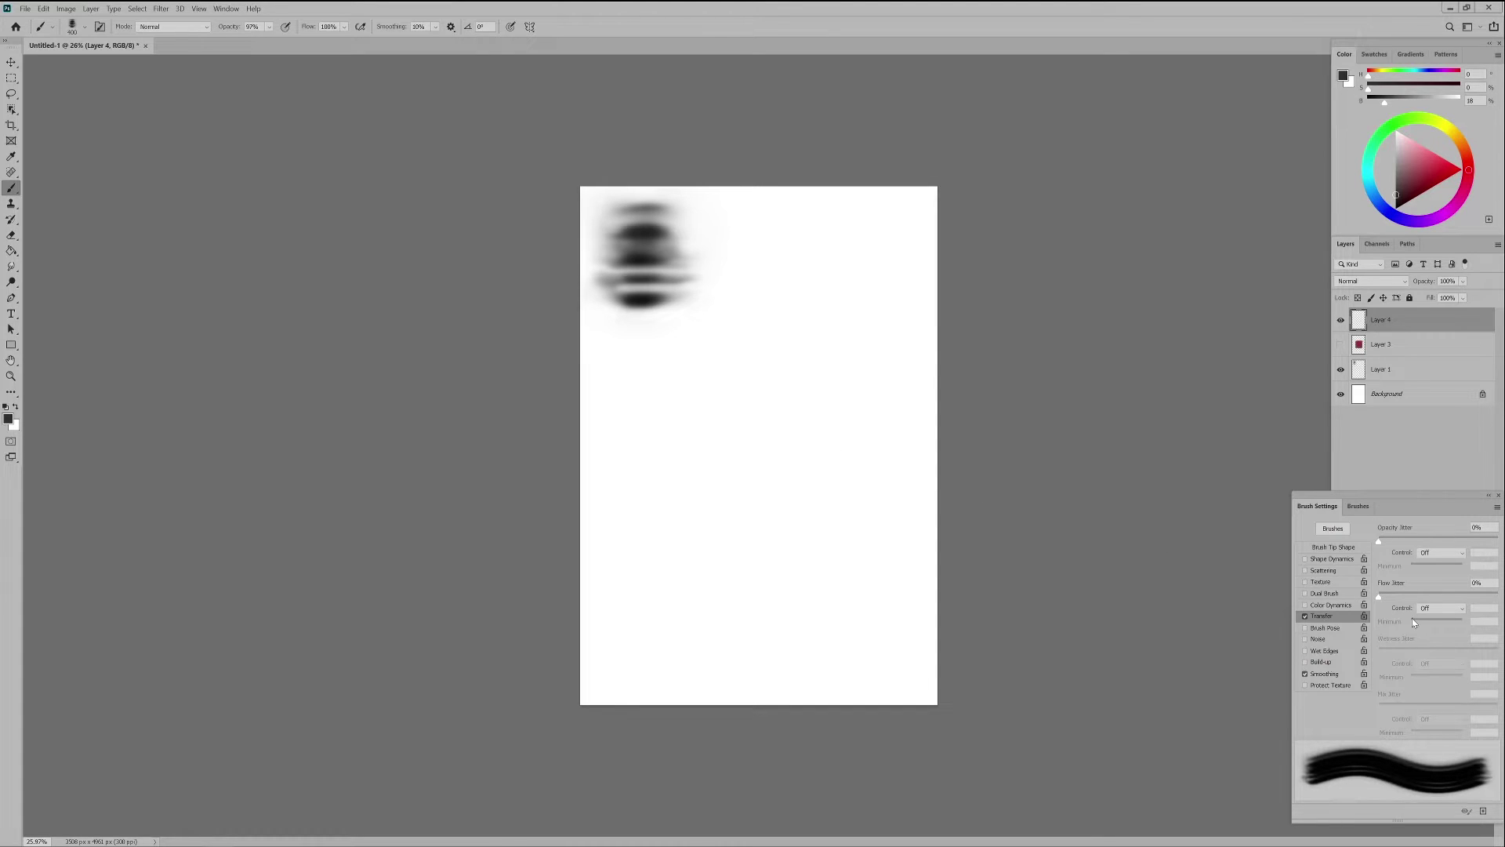
# Toggle Transfer off and back on, then paint a dark diagonal test stroke
pyautogui.click(1305, 616)
pyautogui.click(1305, 617)
pyautogui.moveTo(671, 427); pyautogui.dragTo(869, 372)
# Set Transfer Opacity Jitter Control to Pen Pressure and paint lighter tapered test strokes
pyautogui.click(1433, 553)
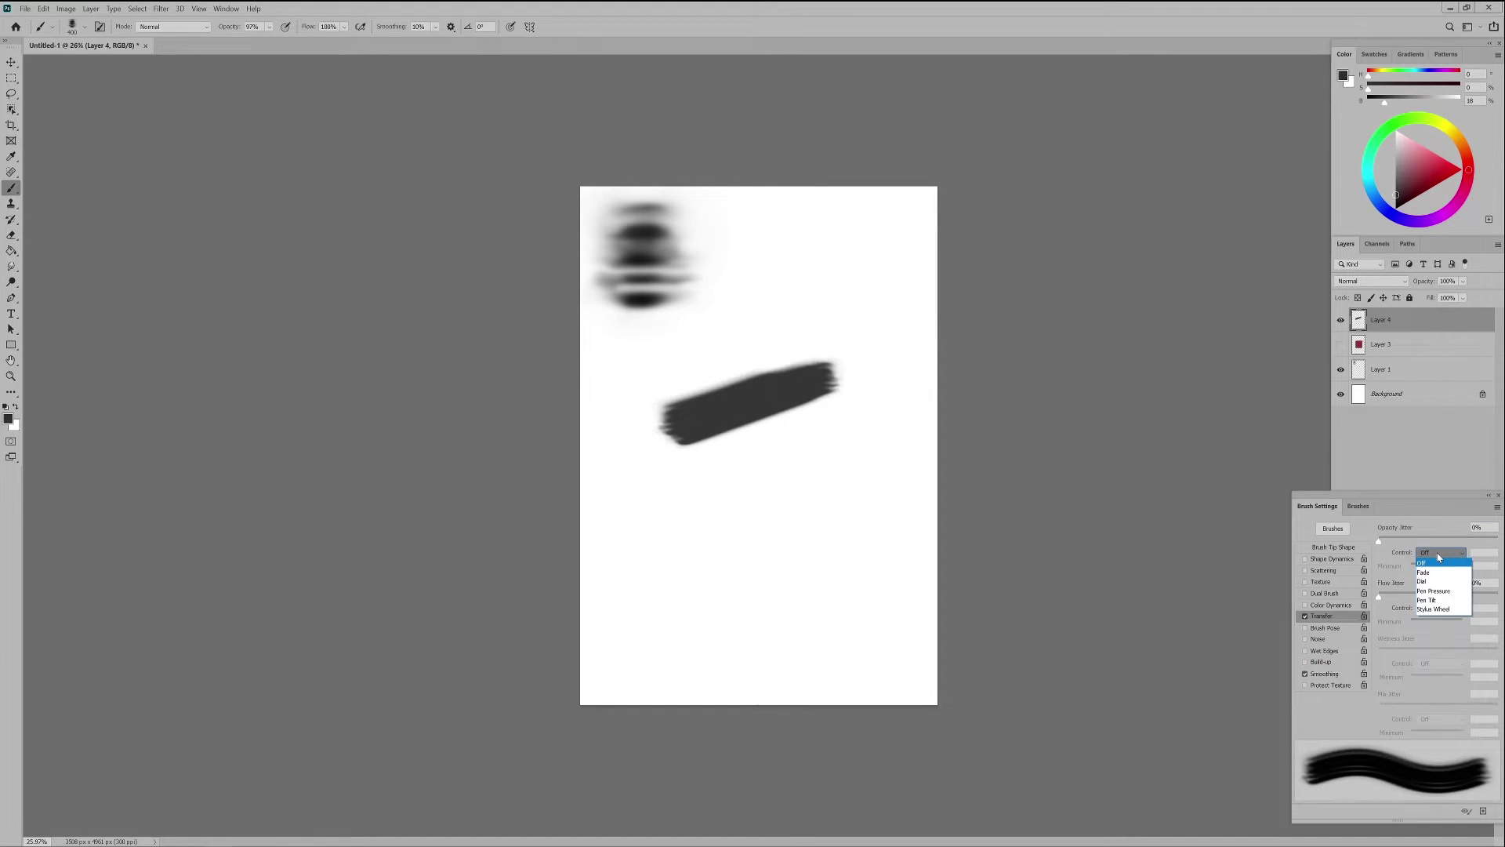
pyautogui.click(1436, 570)
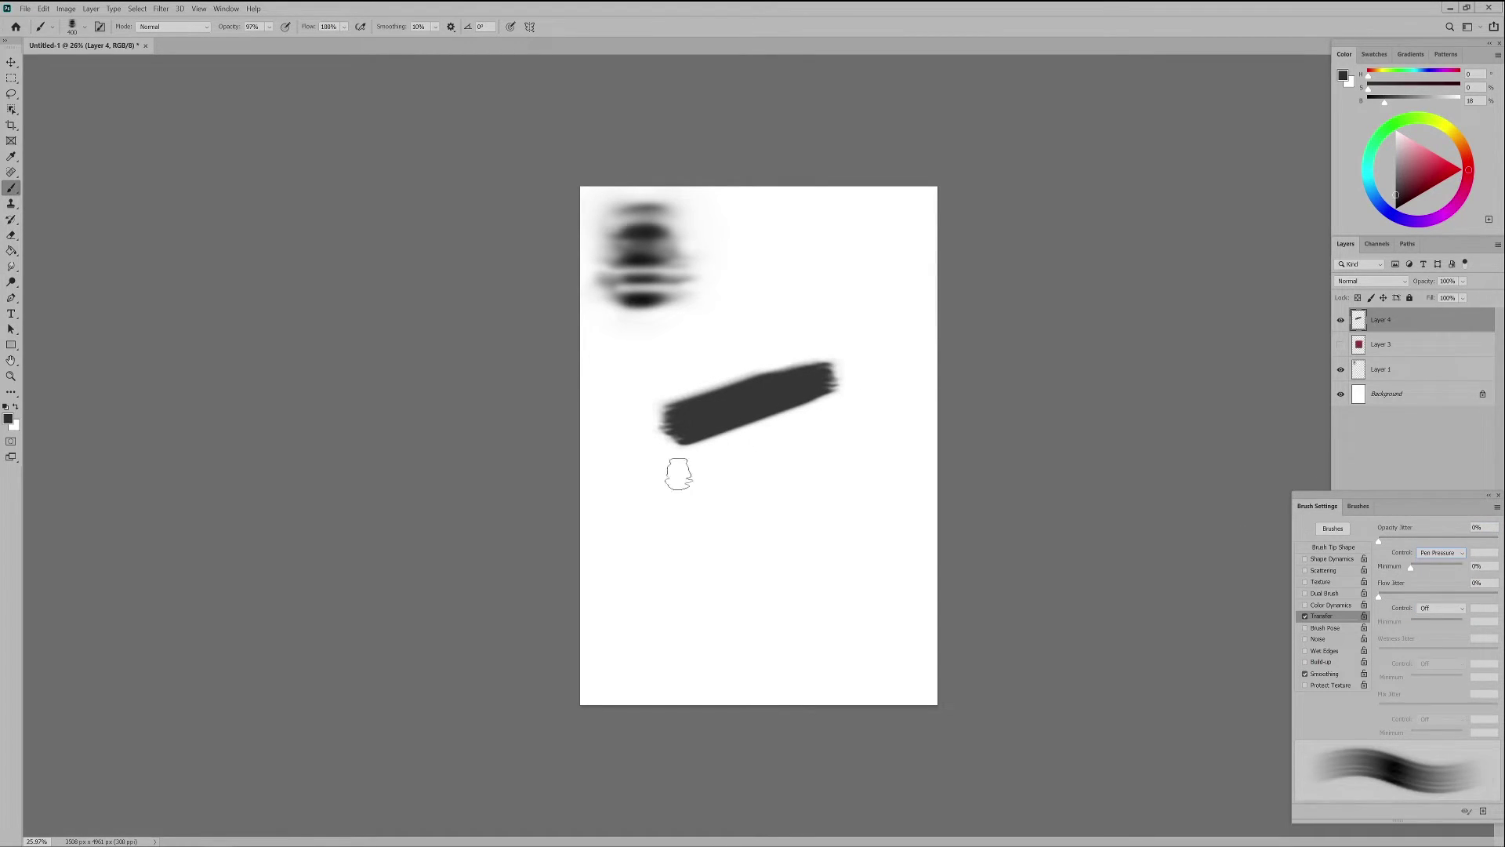
pyautogui.moveTo(645, 498); pyautogui.dragTo(883, 414)
pyautogui.moveTo(680, 522); pyautogui.dragTo(884, 448)
pyautogui.moveTo(726, 537); pyautogui.dragTo(927, 459)
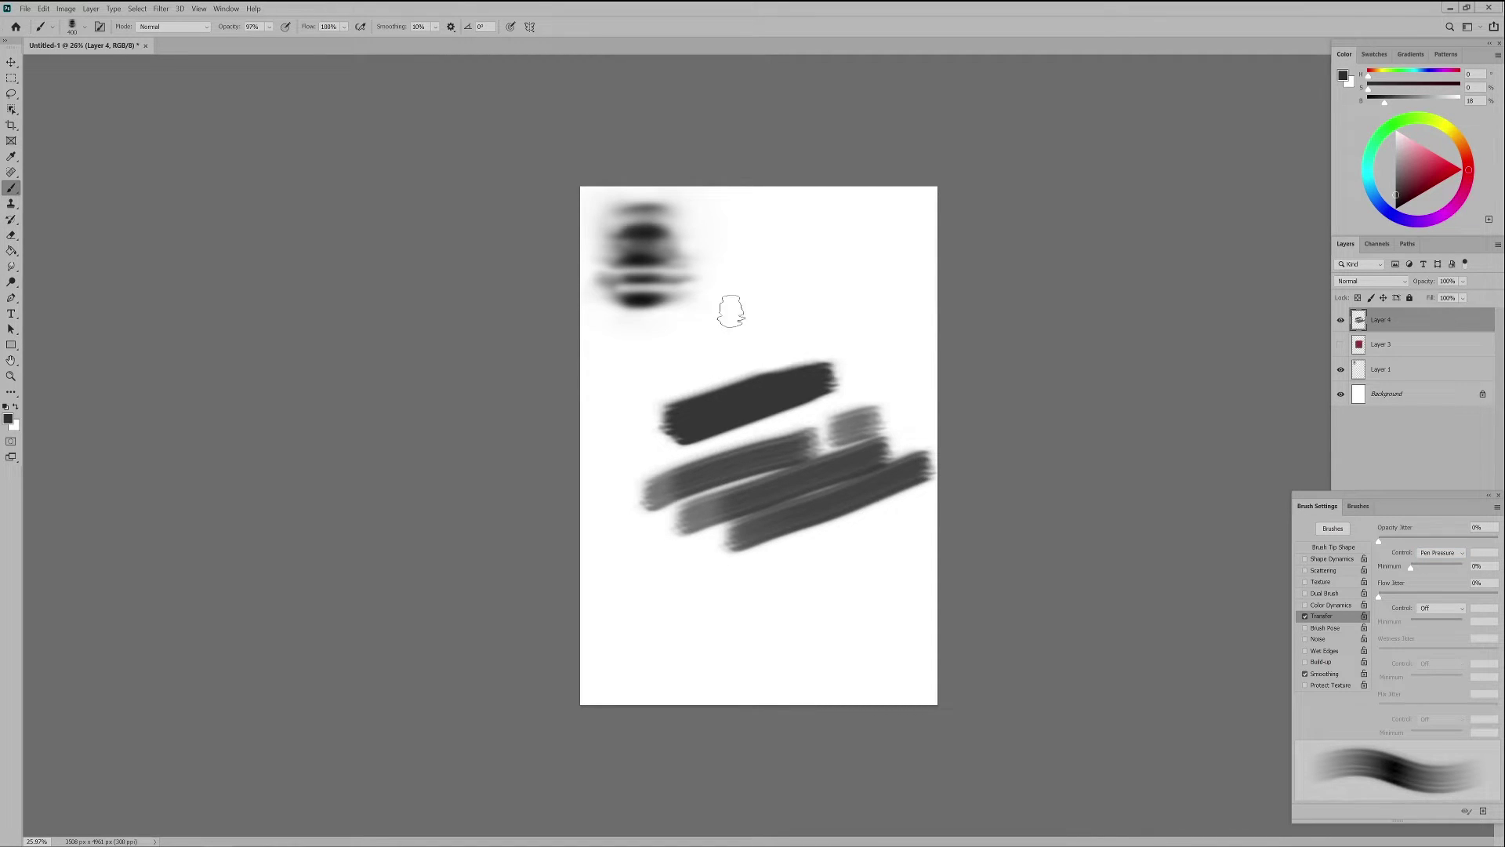
pyautogui.moveTo(725, 341)
pyautogui.mouseDown()
pyautogui.moveTo(773, 286)
pyautogui.moveTo(846, 306)
pyautogui.moveTo(876, 339)
pyautogui.mouseUp()
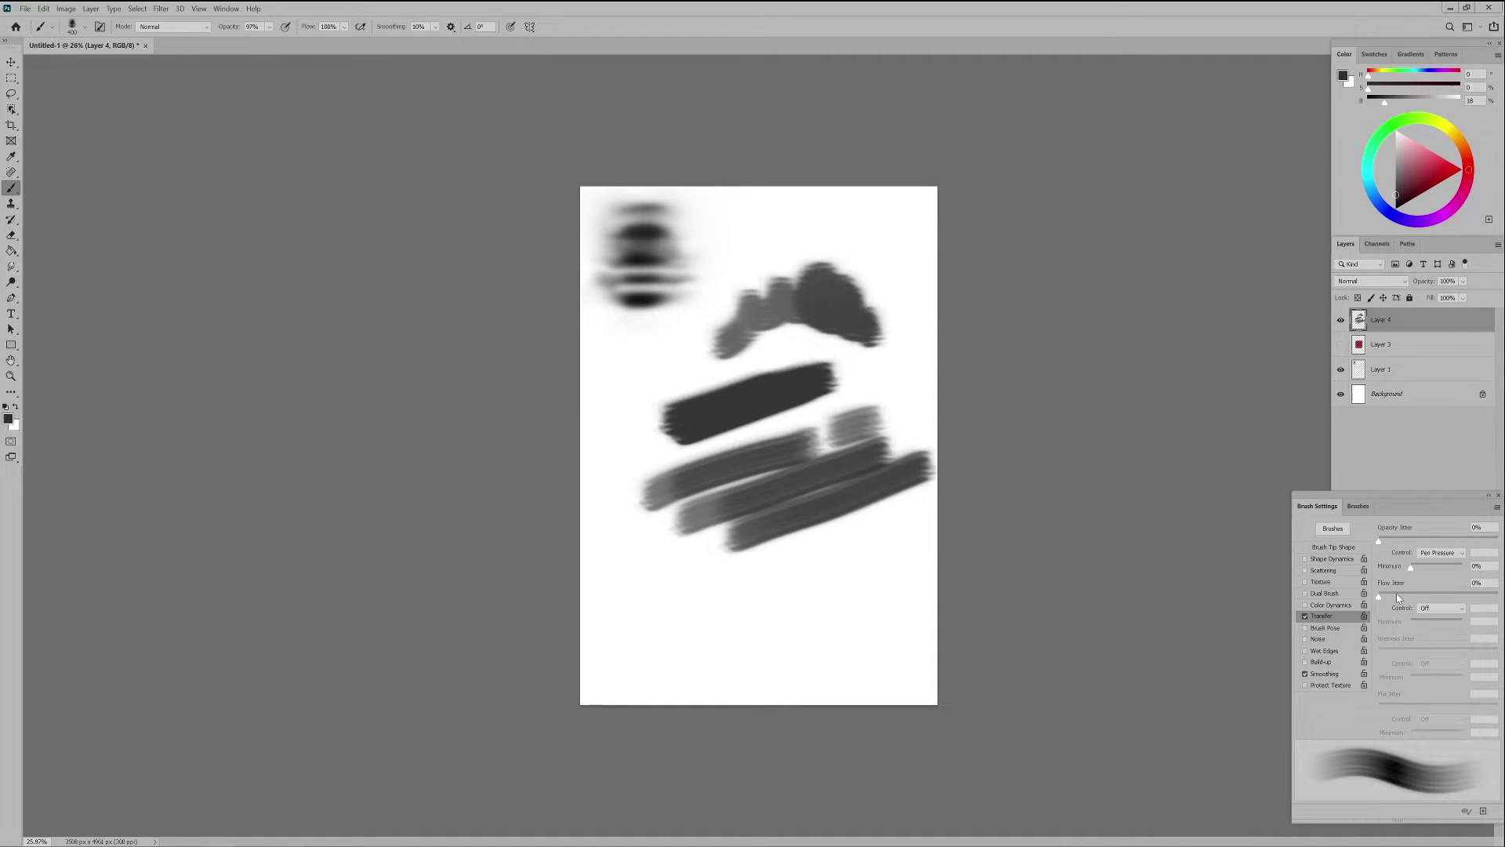
# Set Transfer's Flow Jitter Control to Pen Pressure and paint four grey test strokes
pyautogui.click(1431, 608)
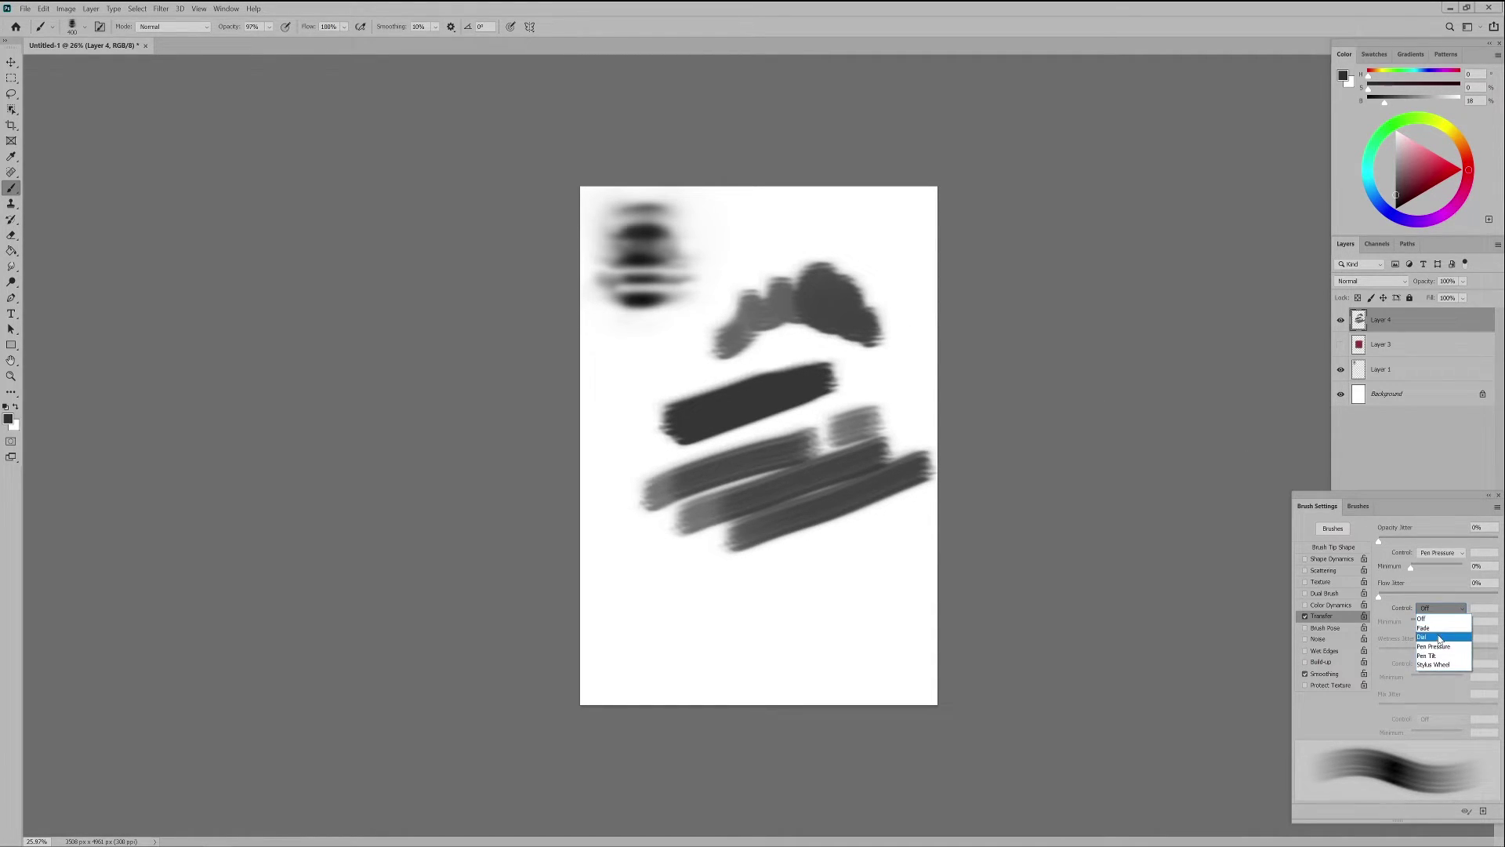
pyautogui.click(1436, 644)
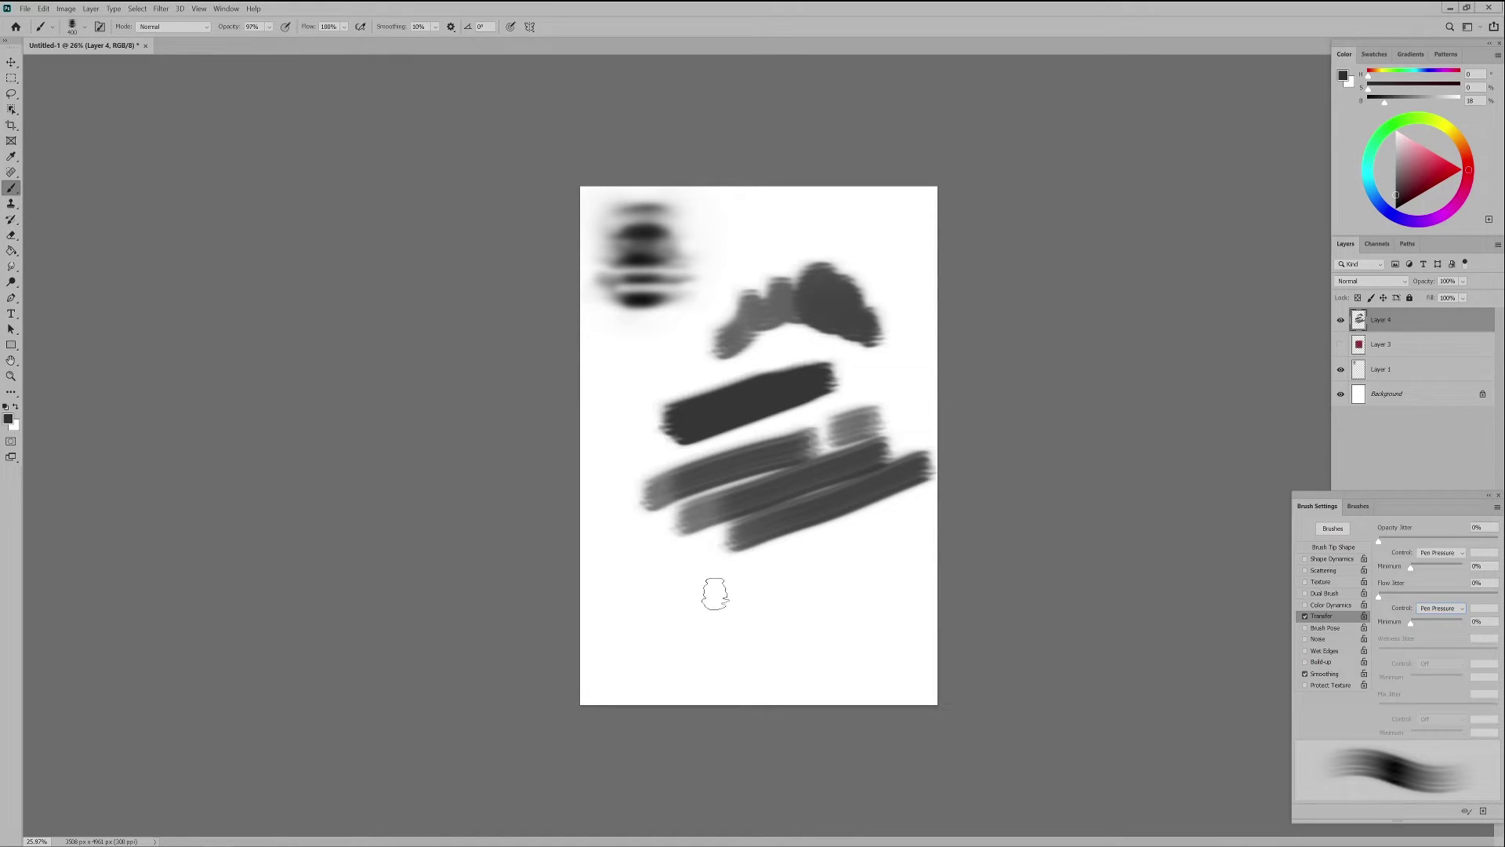
pyautogui.moveTo(651, 623)
pyautogui.mouseDown()
pyautogui.moveTo(769, 593)
pyautogui.moveTo(776, 607)
pyautogui.moveTo(848, 606)
pyautogui.moveTo(893, 563)
pyautogui.moveTo(894, 614)
pyautogui.moveTo(756, 646)
pyautogui.moveTo(745, 669)
pyautogui.moveTo(856, 670)
pyautogui.moveTo(893, 654)
pyautogui.moveTo(899, 611)
pyautogui.moveTo(725, 584)
pyautogui.mouseUp()
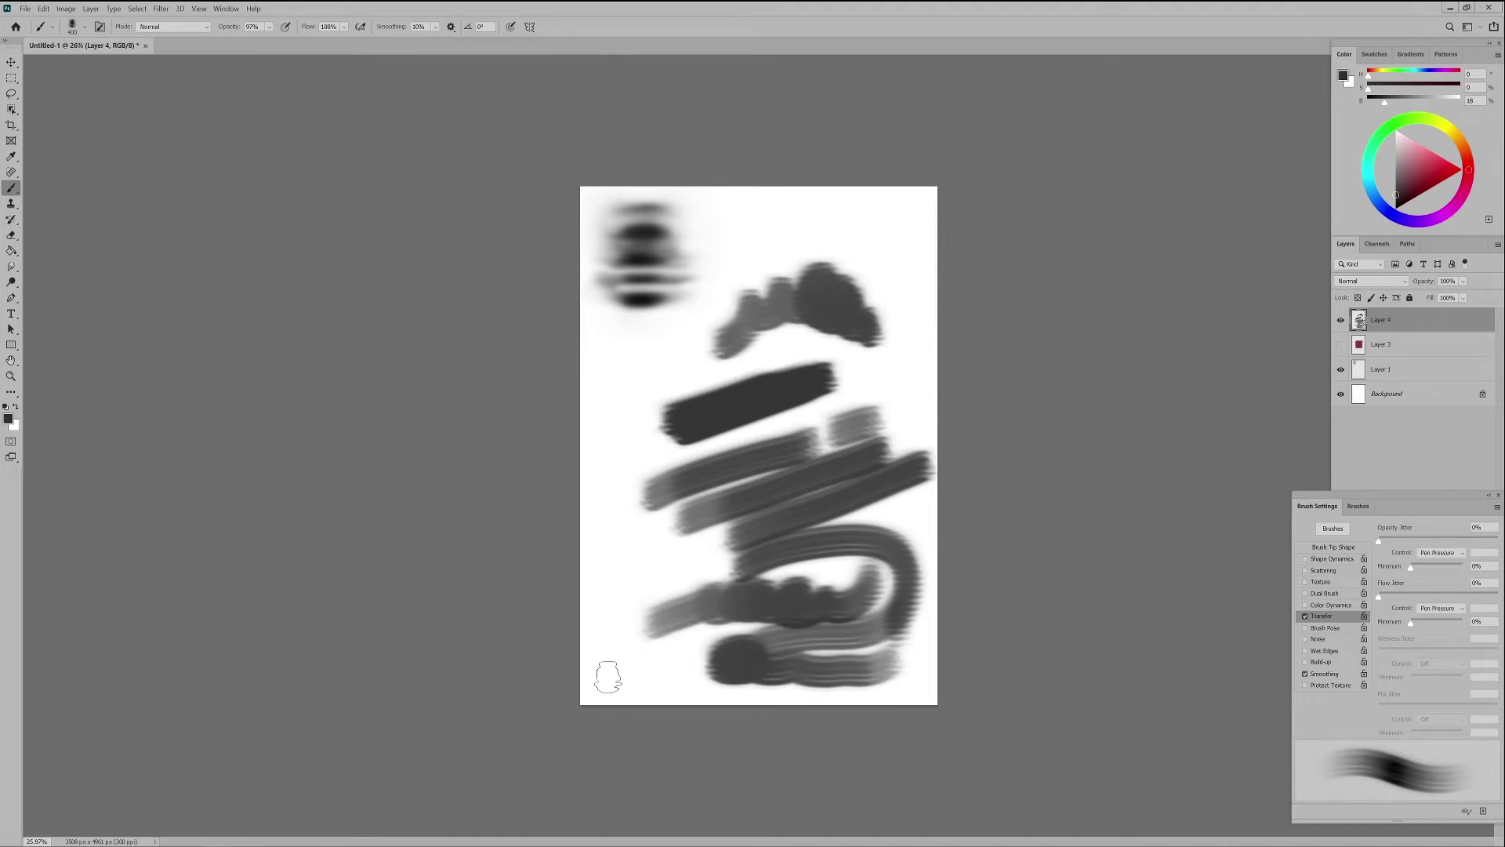
pyautogui.moveTo(608, 676)
pyautogui.mouseDown()
pyautogui.moveTo(626, 622)
pyautogui.moveTo(694, 549)
pyautogui.mouseUp()
pyautogui.moveTo(637, 676); pyautogui.dragTo(767, 636)
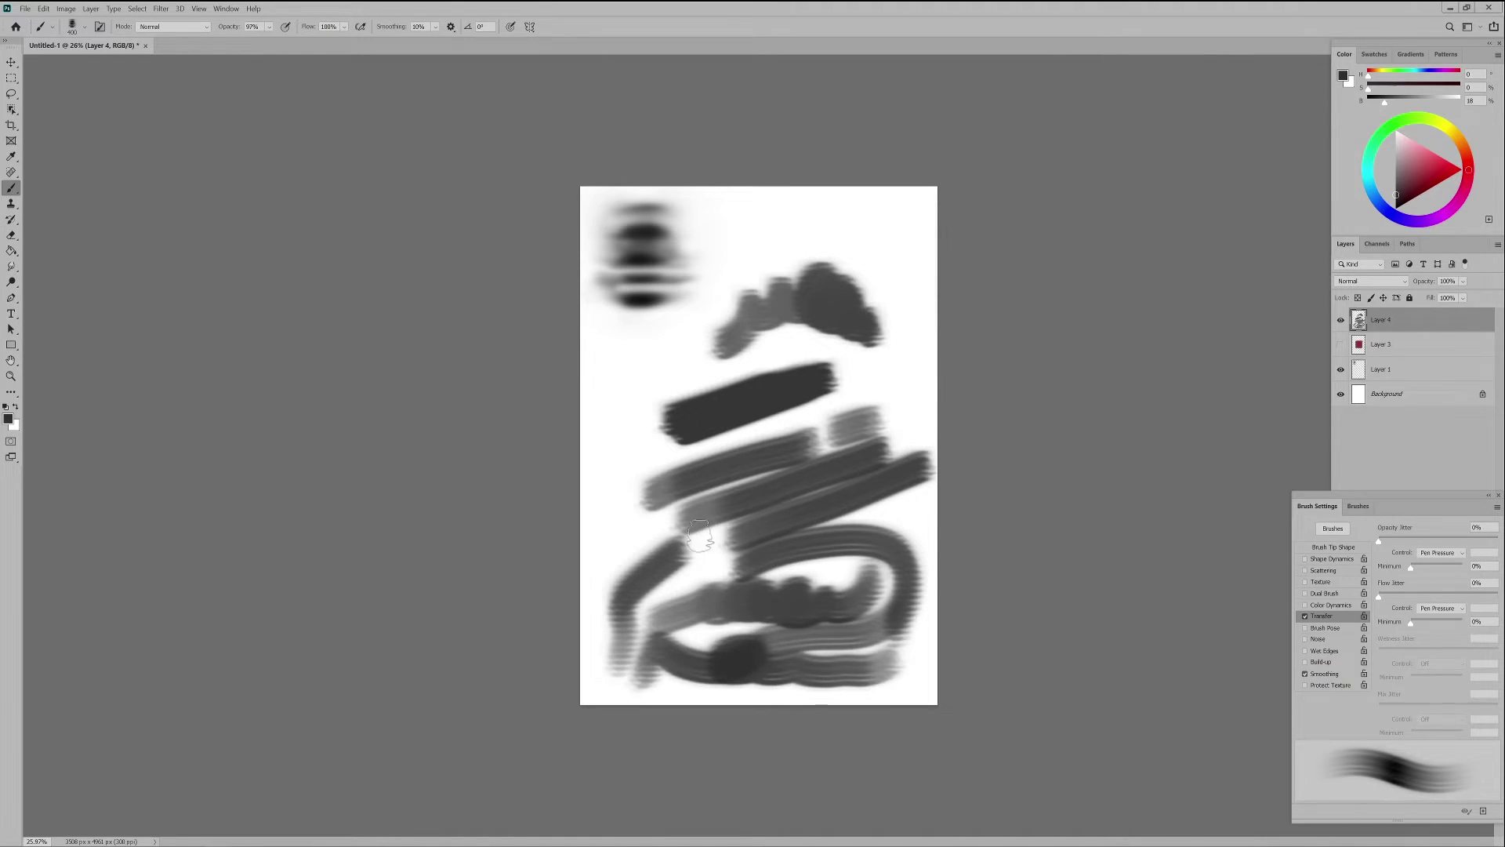
pyautogui.moveTo(595, 545); pyautogui.dragTo(788, 568)
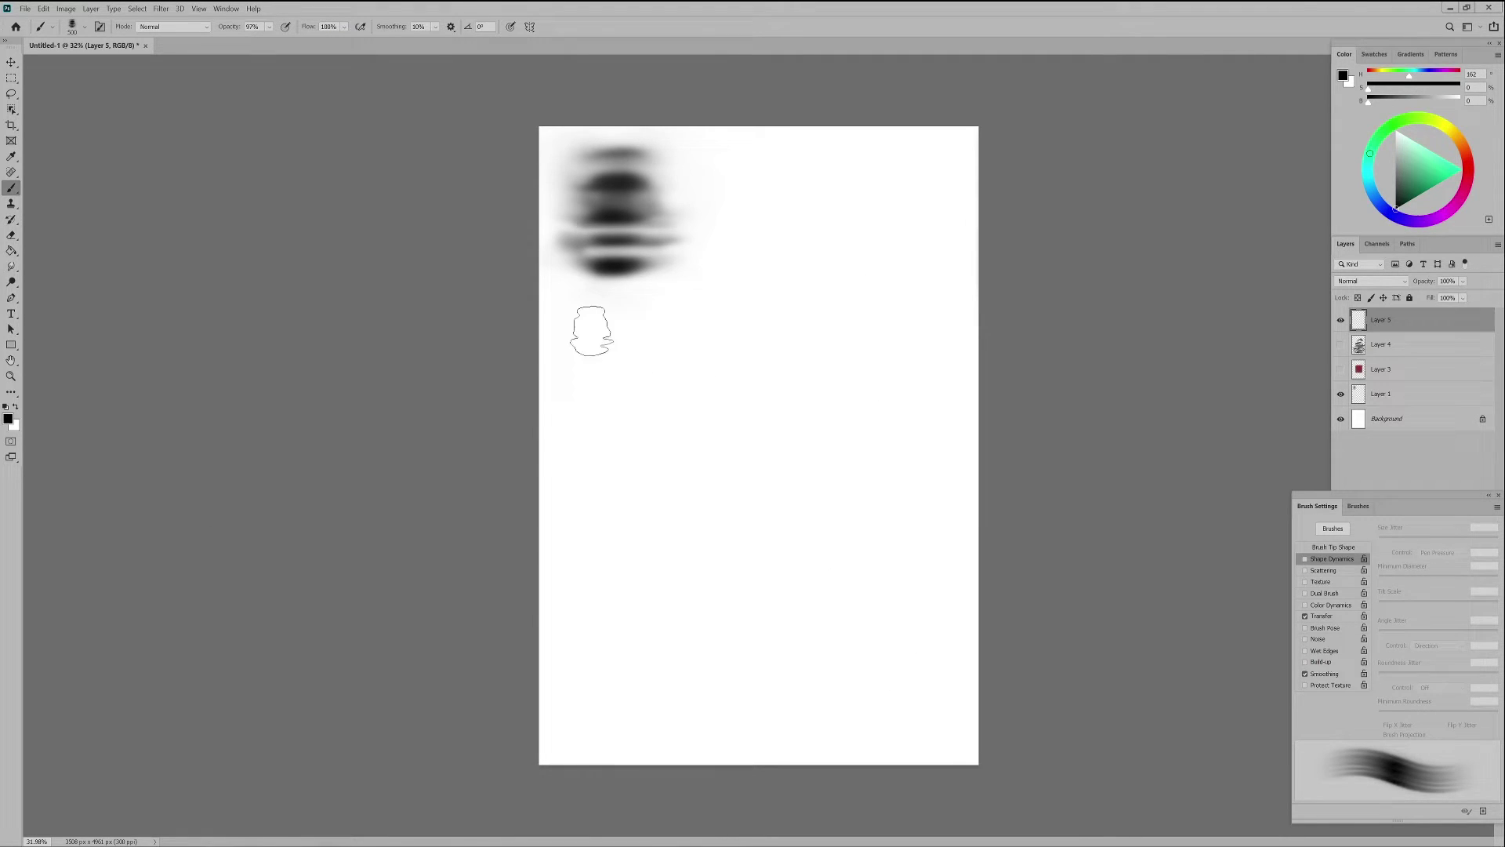
# Enable Shape Dynamics with Angle Jitter Control set to Direction, test it, and shrink the brush
pyautogui.moveTo(591, 337)
pyautogui.mouseDown()
pyautogui.moveTo(617, 323)
pyautogui.moveTo(732, 333)
pyautogui.moveTo(890, 271)
pyautogui.moveTo(932, 321)
pyautogui.mouseUp()
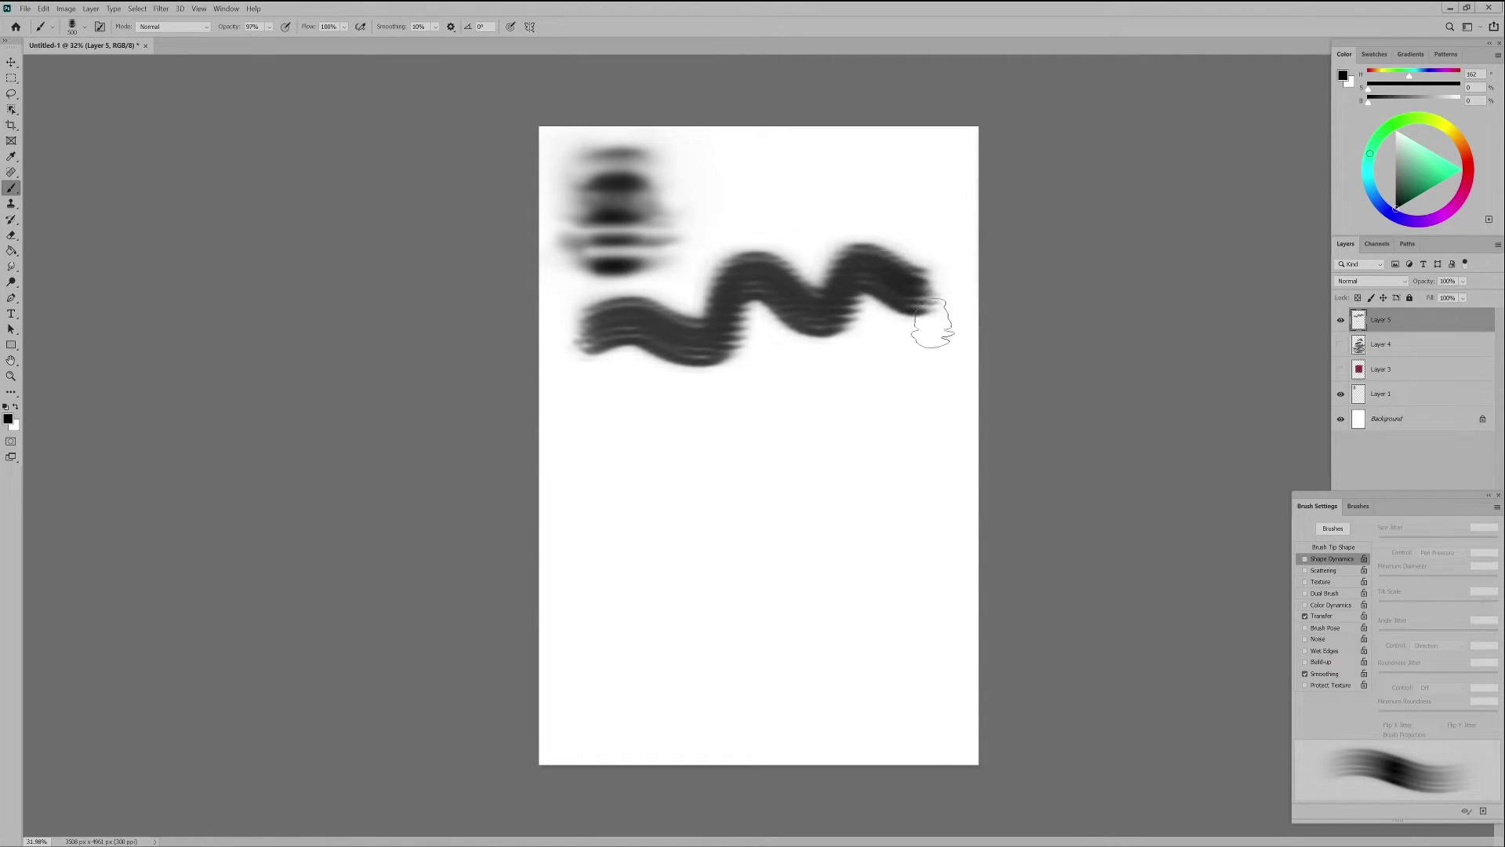
pyautogui.click(1305, 559)
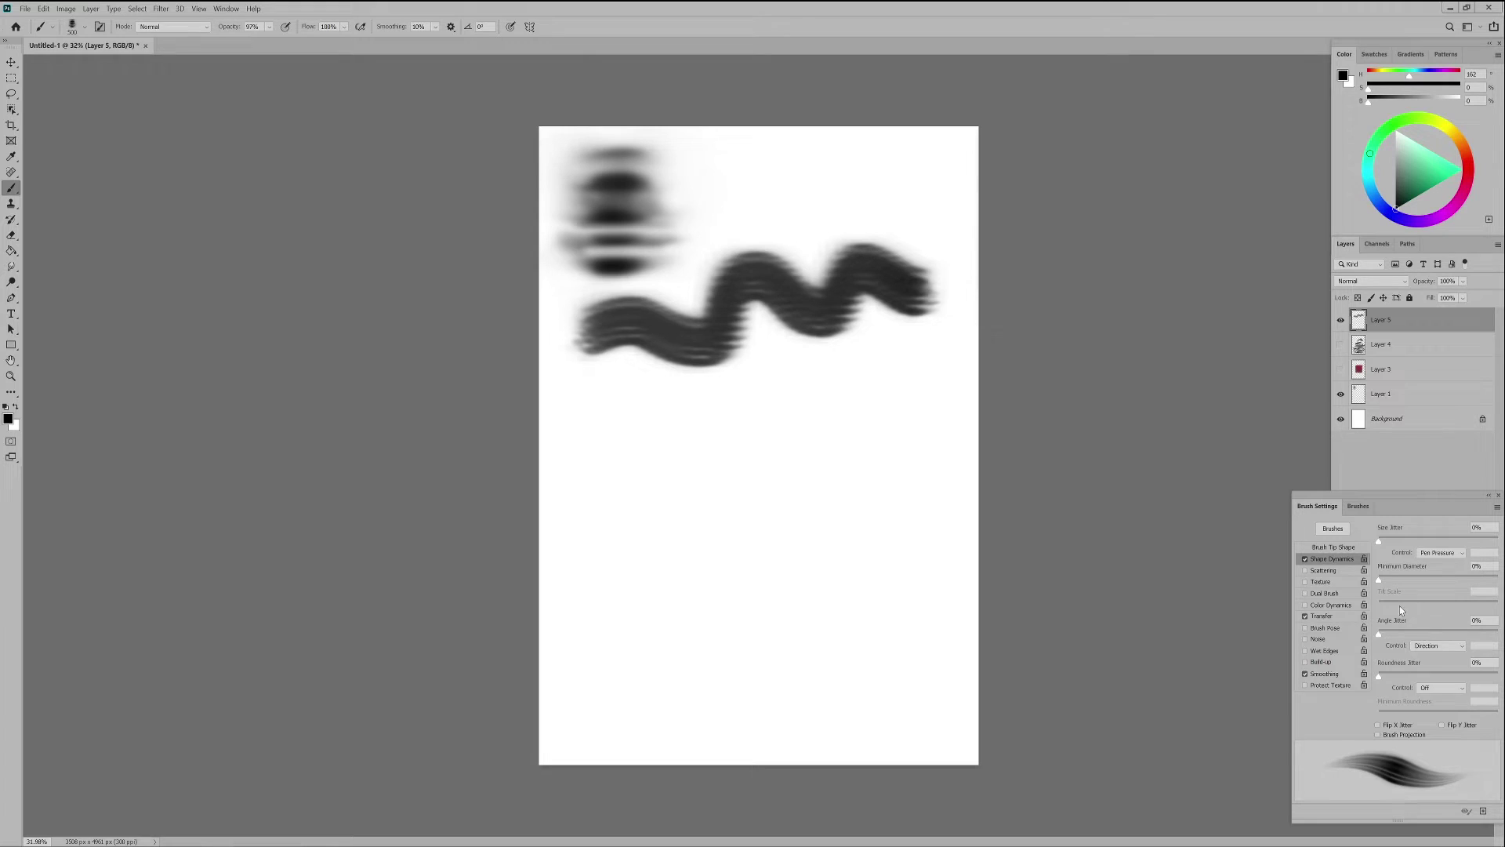
pyautogui.click(1434, 646)
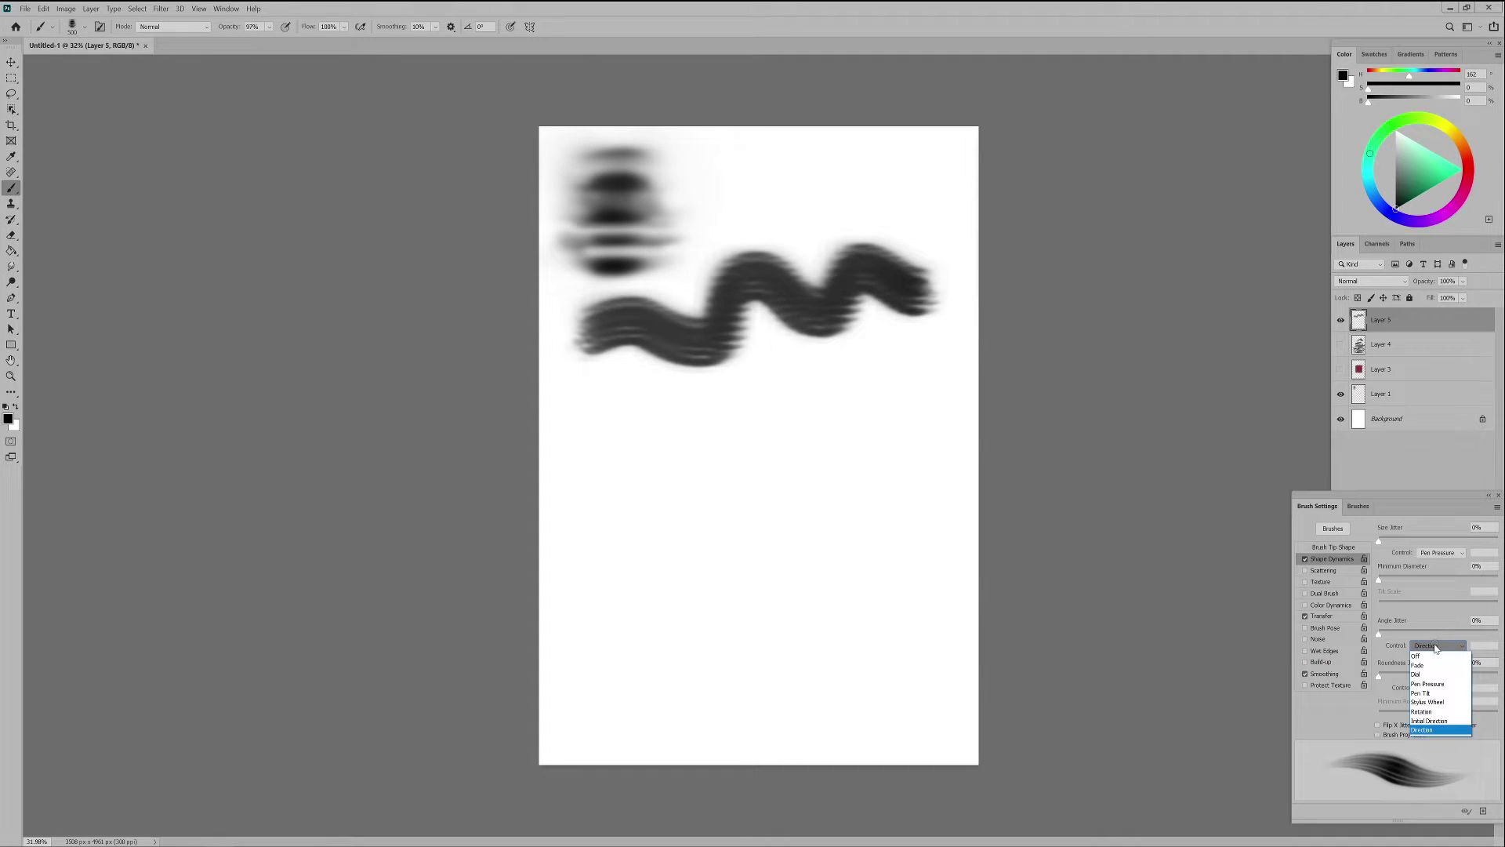
pyautogui.click(1425, 730)
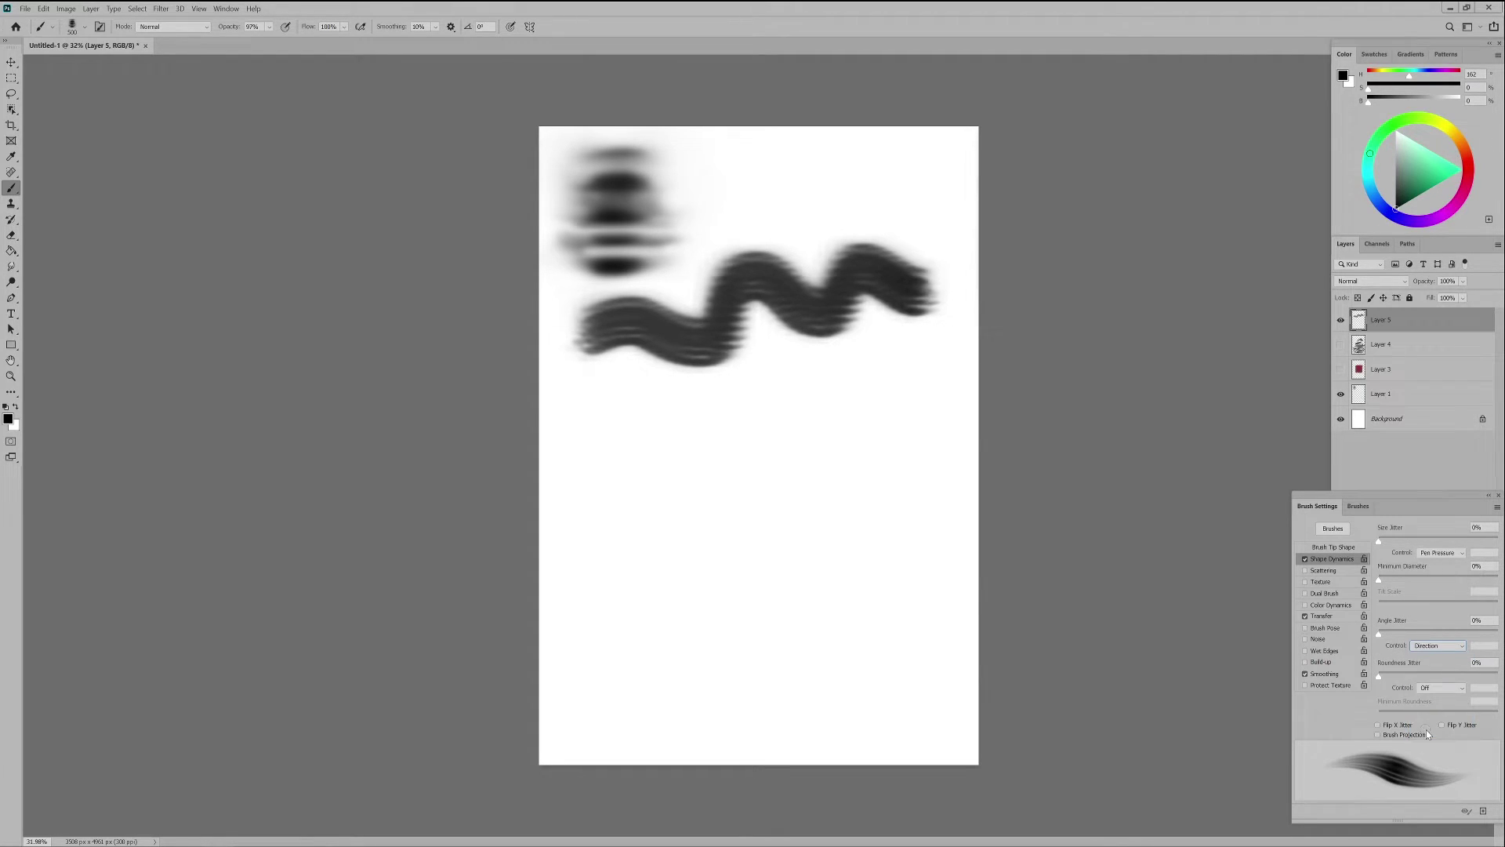
pyautogui.moveTo(609, 425)
pyautogui.mouseDown()
pyautogui.moveTo(735, 453)
pyautogui.moveTo(849, 405)
pyautogui.moveTo(927, 441)
pyautogui.mouseUp()
pyautogui.press('[')
pyautogui.press('[')
pyautogui.press('[')
pyautogui.press('[')
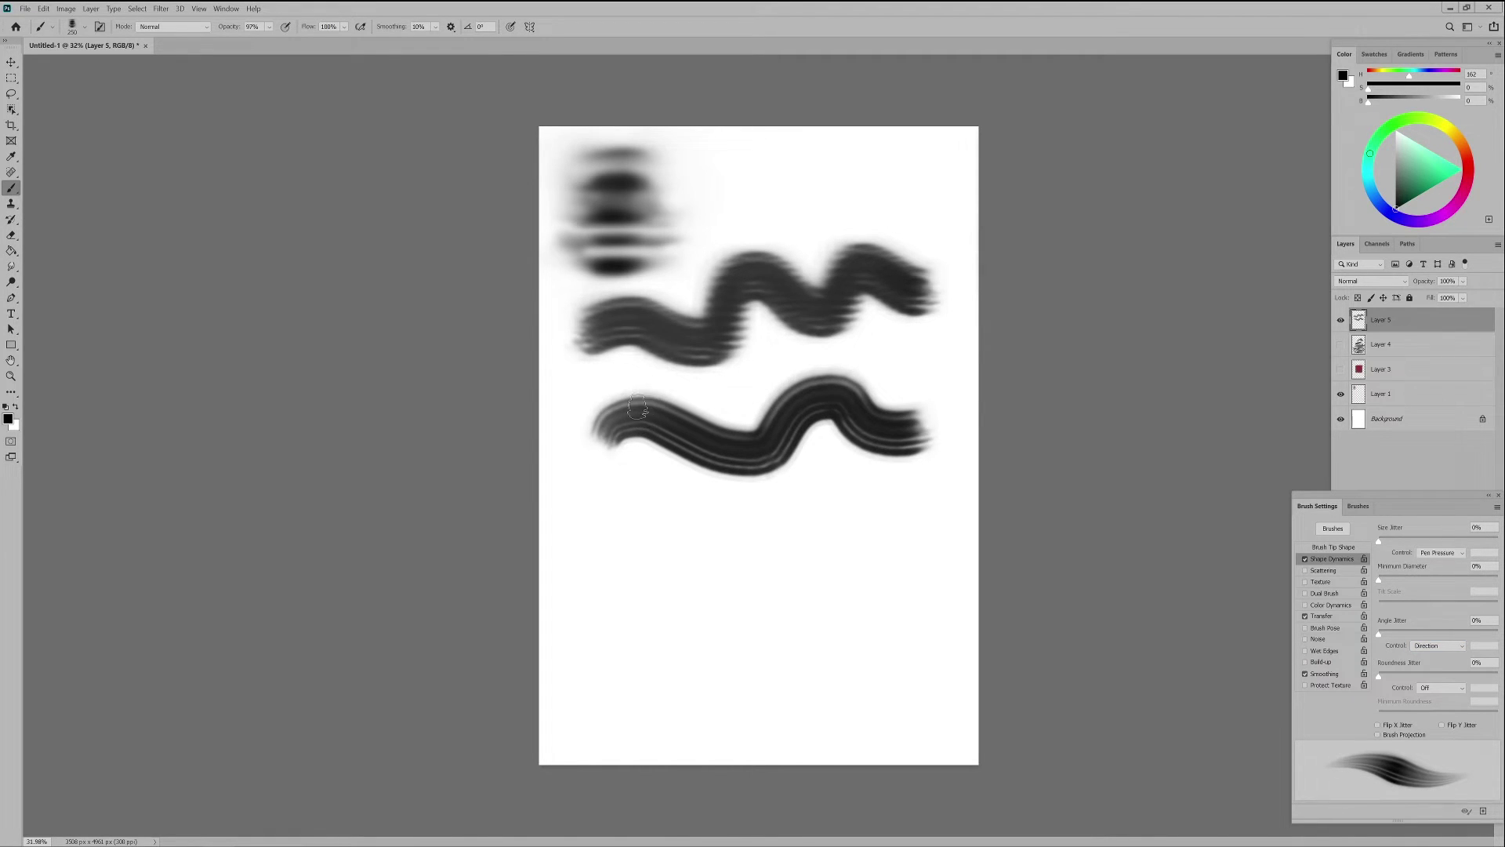
# Paint a wavy dark band and tangled dark looping strokes on Layer 5
pyautogui.moveTo(631, 406)
pyautogui.mouseDown()
pyautogui.moveTo(689, 383)
pyautogui.moveTo(909, 409)
pyautogui.mouseUp()
pyautogui.moveTo(811, 377)
pyautogui.mouseDown()
pyautogui.moveTo(857, 420)
pyautogui.moveTo(752, 463)
pyautogui.moveTo(754, 551)
pyautogui.moveTo(639, 510)
pyautogui.moveTo(690, 505)
pyautogui.mouseUp()
pyautogui.moveTo(863, 490)
pyautogui.mouseDown()
pyautogui.moveTo(820, 541)
pyautogui.moveTo(920, 514)
pyautogui.moveTo(725, 462)
pyautogui.moveTo(690, 490)
pyautogui.moveTo(710, 480)
pyautogui.mouseUp()
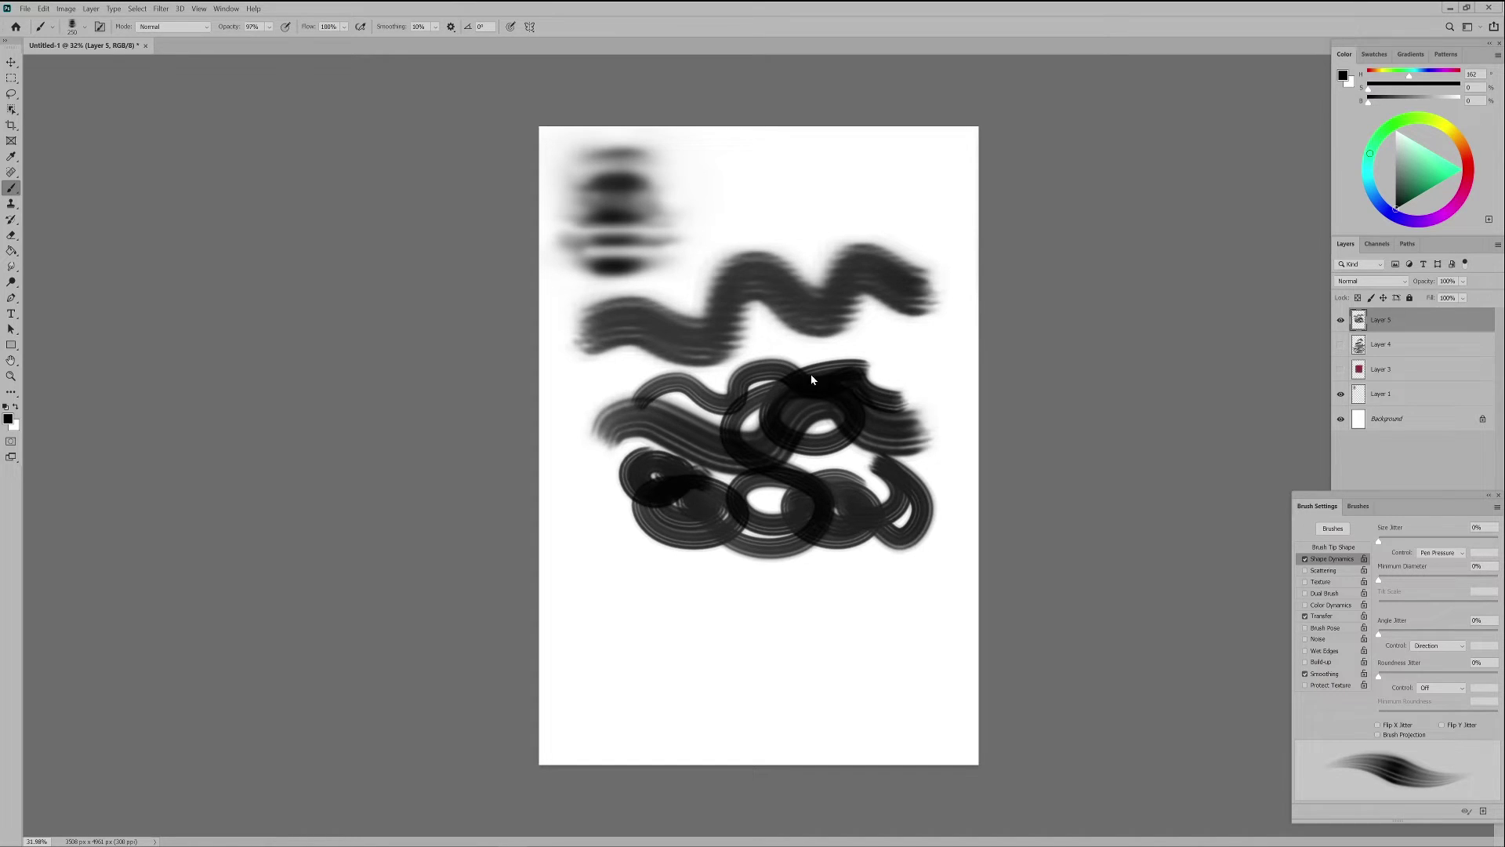
pyautogui.moveTo(775, 387)
pyautogui.mouseDown()
pyautogui.moveTo(768, 470)
pyautogui.moveTo(827, 395)
pyautogui.moveTo(824, 481)
pyautogui.moveTo(850, 505)
pyautogui.mouseUp()
# Alt-sample grey, white and near-black from the canvas and paint lighter and darker strokes over the loops
pyautogui.keyDown('alt'); pyautogui.click(858, 445); pyautogui.keyUp('alt')
pyautogui.moveTo(848, 454)
pyautogui.mouseDown()
pyautogui.moveTo(867, 392)
pyautogui.moveTo(769, 475)
pyautogui.mouseUp()
pyautogui.keyDown('alt'); pyautogui.click(896, 349); pyautogui.keyUp('alt')
pyautogui.moveTo(842, 375)
pyautogui.mouseDown()
pyautogui.moveTo(811, 414)
pyautogui.moveTo(745, 421)
pyautogui.moveTo(754, 443)
pyautogui.moveTo(829, 431)
pyautogui.moveTo(837, 470)
pyautogui.mouseUp()
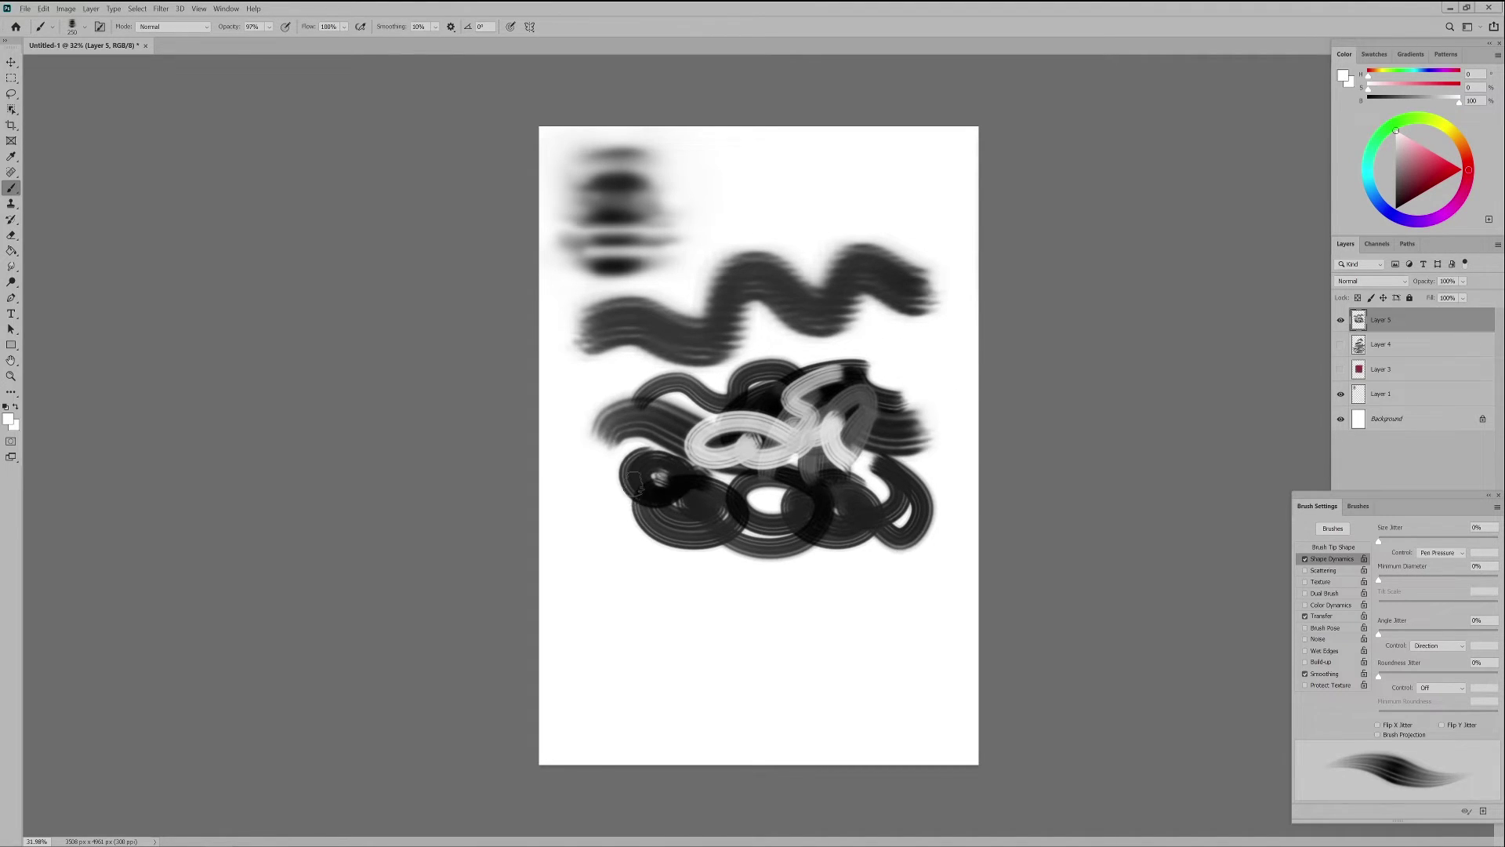
pyautogui.keyDown('alt'); pyautogui.click(642, 497); pyautogui.keyUp('alt')
pyautogui.moveTo(615, 514)
pyautogui.mouseDown()
pyautogui.moveTo(641, 563)
pyautogui.moveTo(713, 569)
pyautogui.moveTo(743, 590)
pyautogui.moveTo(794, 571)
pyautogui.moveTo(914, 580)
pyautogui.moveTo(925, 553)
pyautogui.moveTo(891, 569)
pyautogui.moveTo(830, 548)
pyautogui.mouseUp()
pyautogui.keyDown('alt'); pyautogui.click(817, 449); pyautogui.keyUp('alt')
pyautogui.moveTo(813, 461)
pyautogui.mouseDown()
pyautogui.moveTo(723, 466)
pyautogui.moveTo(762, 478)
pyautogui.moveTo(725, 459)
pyautogui.moveTo(753, 474)
pyautogui.moveTo(777, 455)
pyautogui.moveTo(794, 465)
pyautogui.mouseUp()
pyautogui.keyDown('alt'); pyautogui.click(779, 436); pyautogui.keyUp('alt')
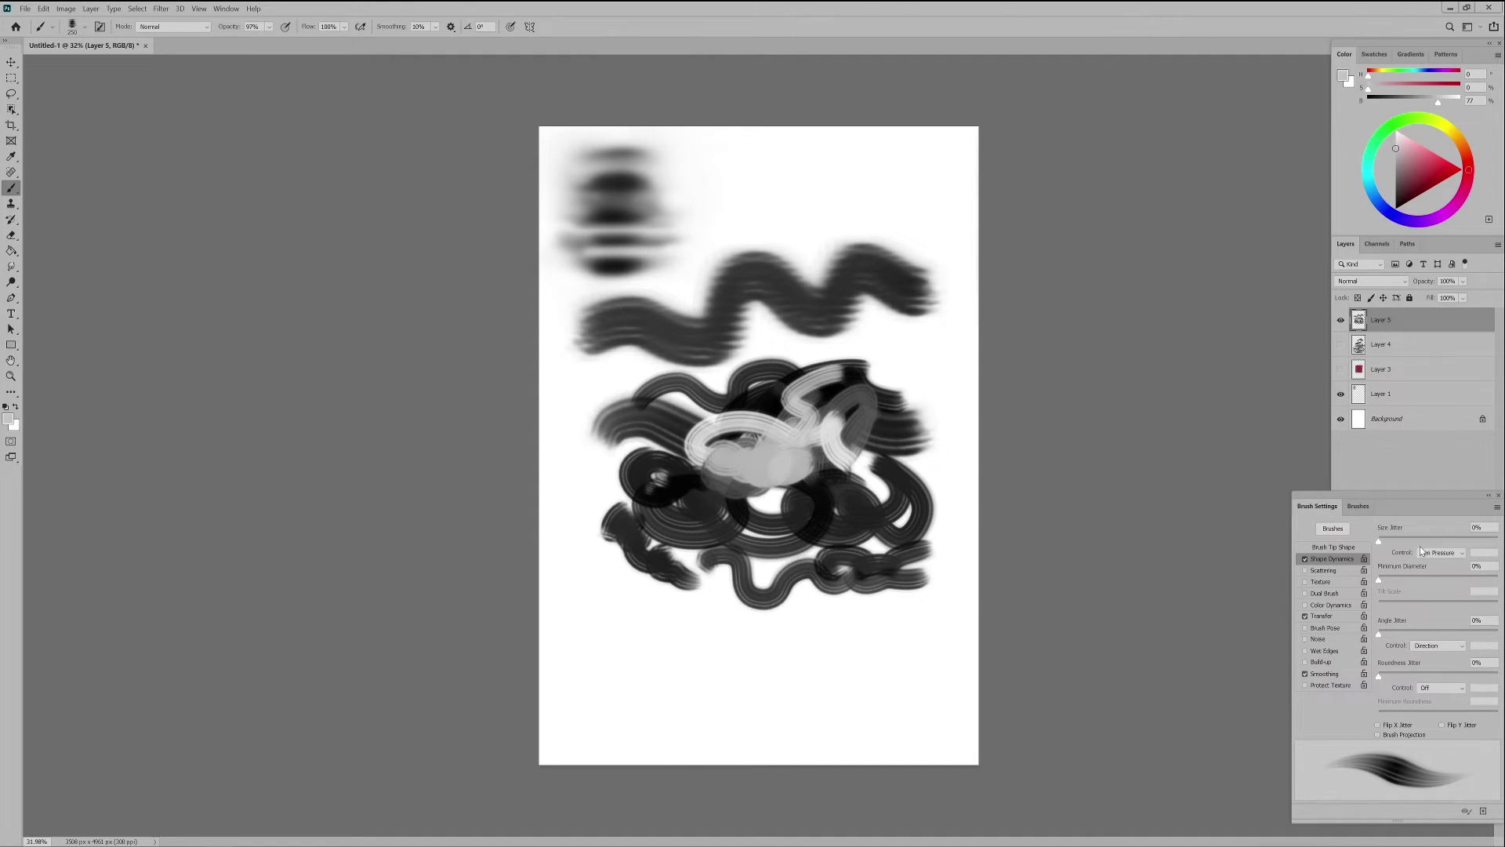
# Set Size Jitter to Pen Pressure, try Minimum Diameter 23% then 0%, and paint a black horizontal stroke
pyautogui.click(1438, 552)
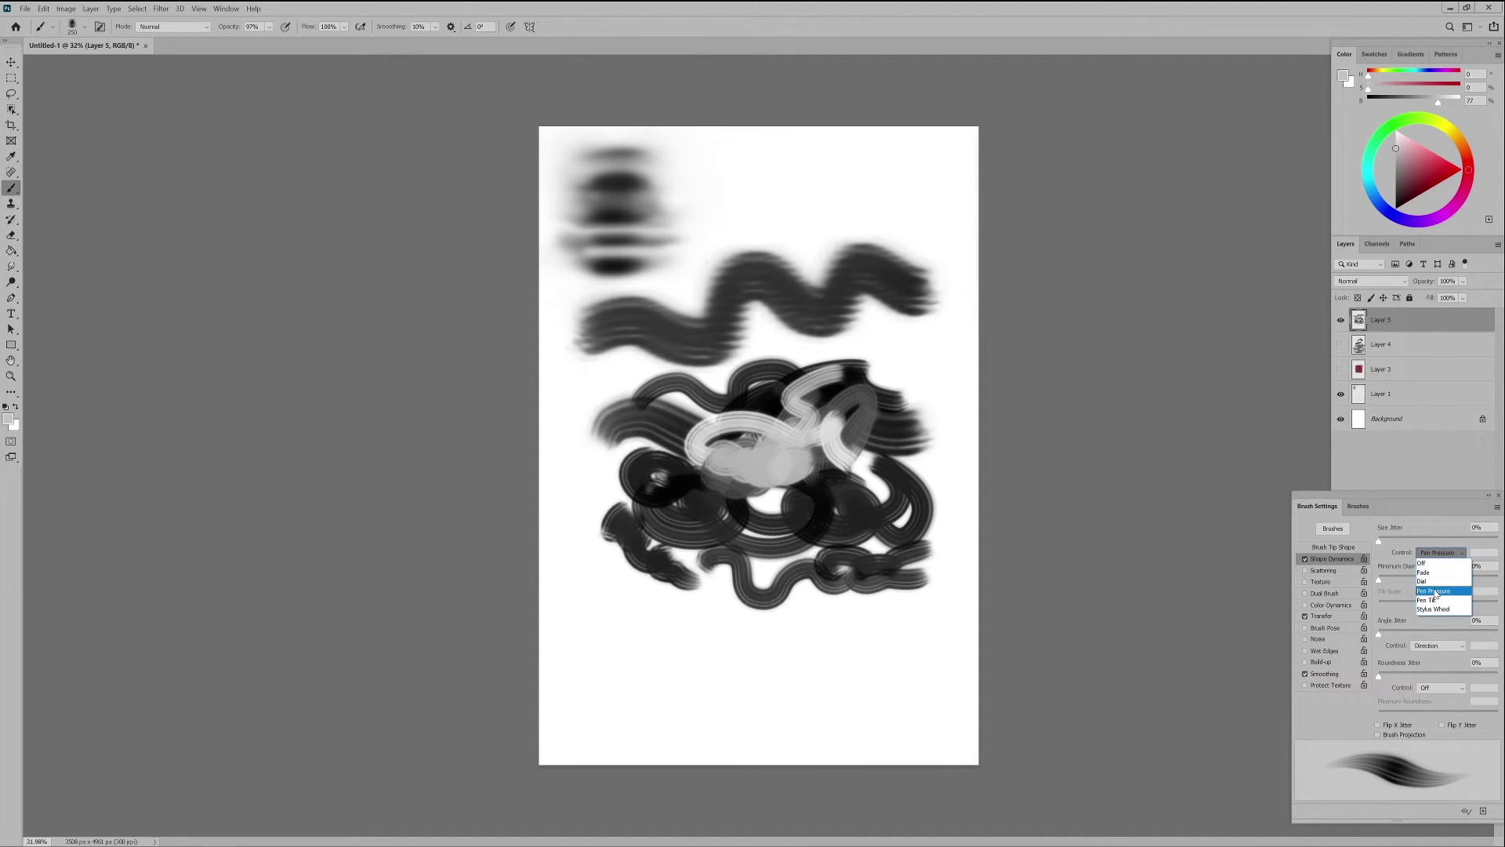
pyautogui.click(1437, 592)
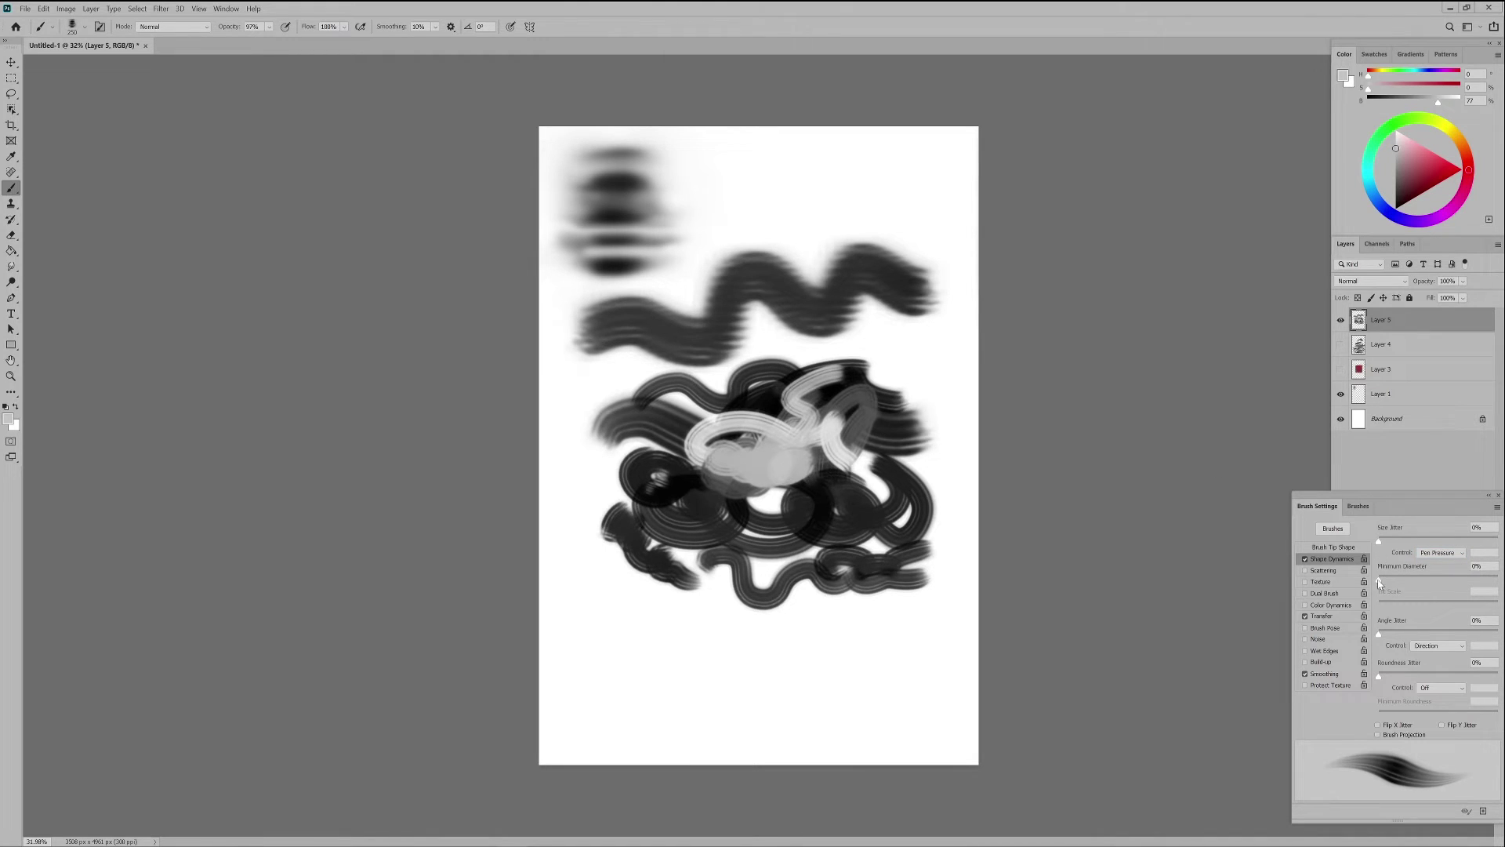
pyautogui.moveTo(1389, 584)
pyautogui.mouseDown()
pyautogui.moveTo(1501, 574)
pyautogui.moveTo(1378, 571)
pyautogui.moveTo(1493, 571)
pyautogui.moveTo(1378, 578)
pyautogui.mouseUp()
pyautogui.moveTo(608, 677); pyautogui.dragTo(862, 668)
pyautogui.press('d')
pyautogui.moveTo(583, 630); pyautogui.dragTo(882, 630)
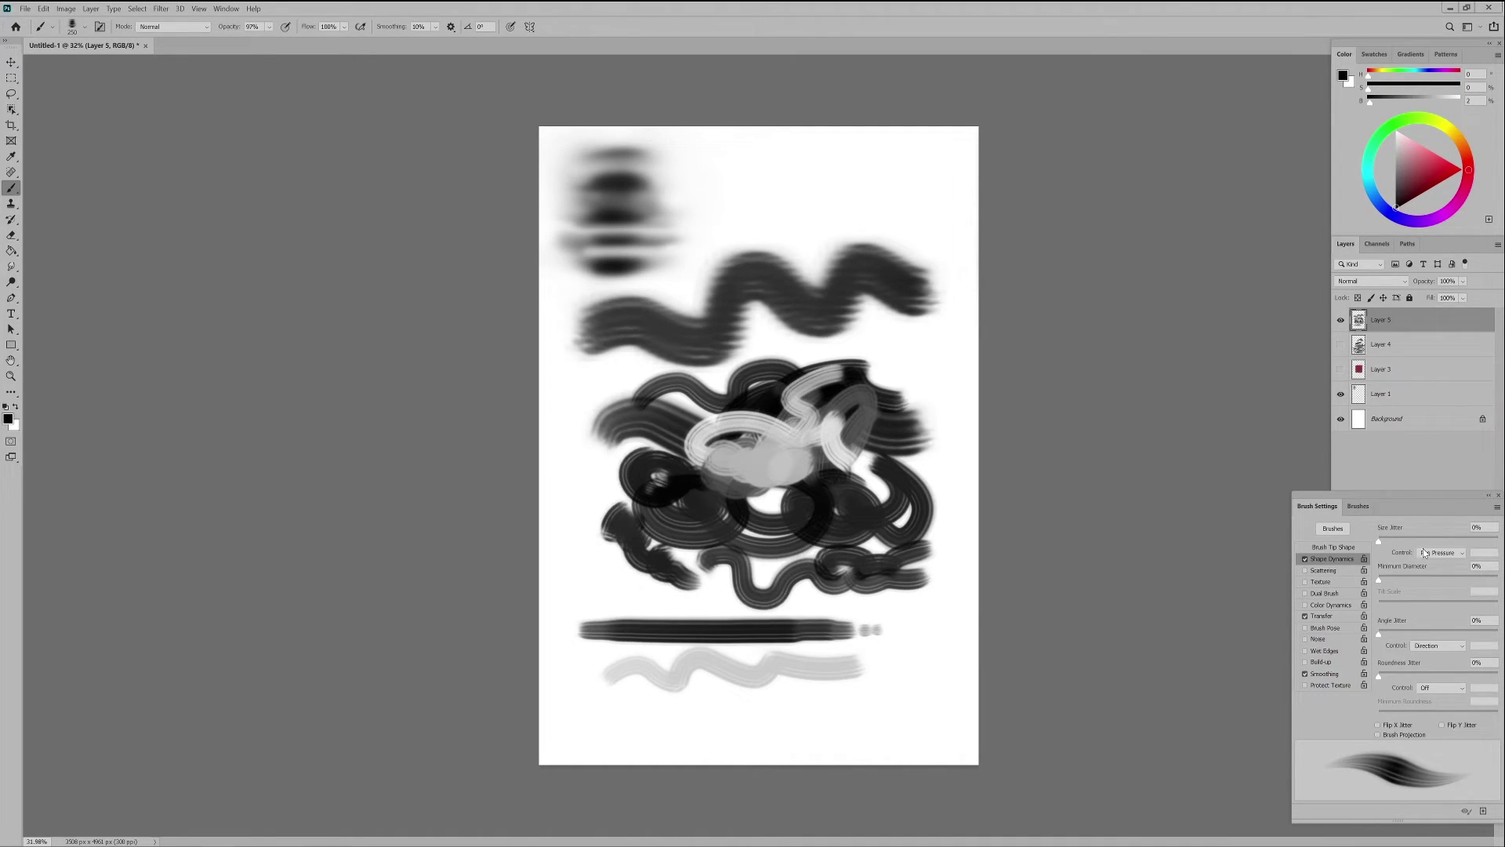
# Test Minimum Diameter at 100% and 80% with diagonal and wavy strokes, then turn Size Jitter Control off
pyautogui.moveTo(1381, 579); pyautogui.dragTo(1497, 578)
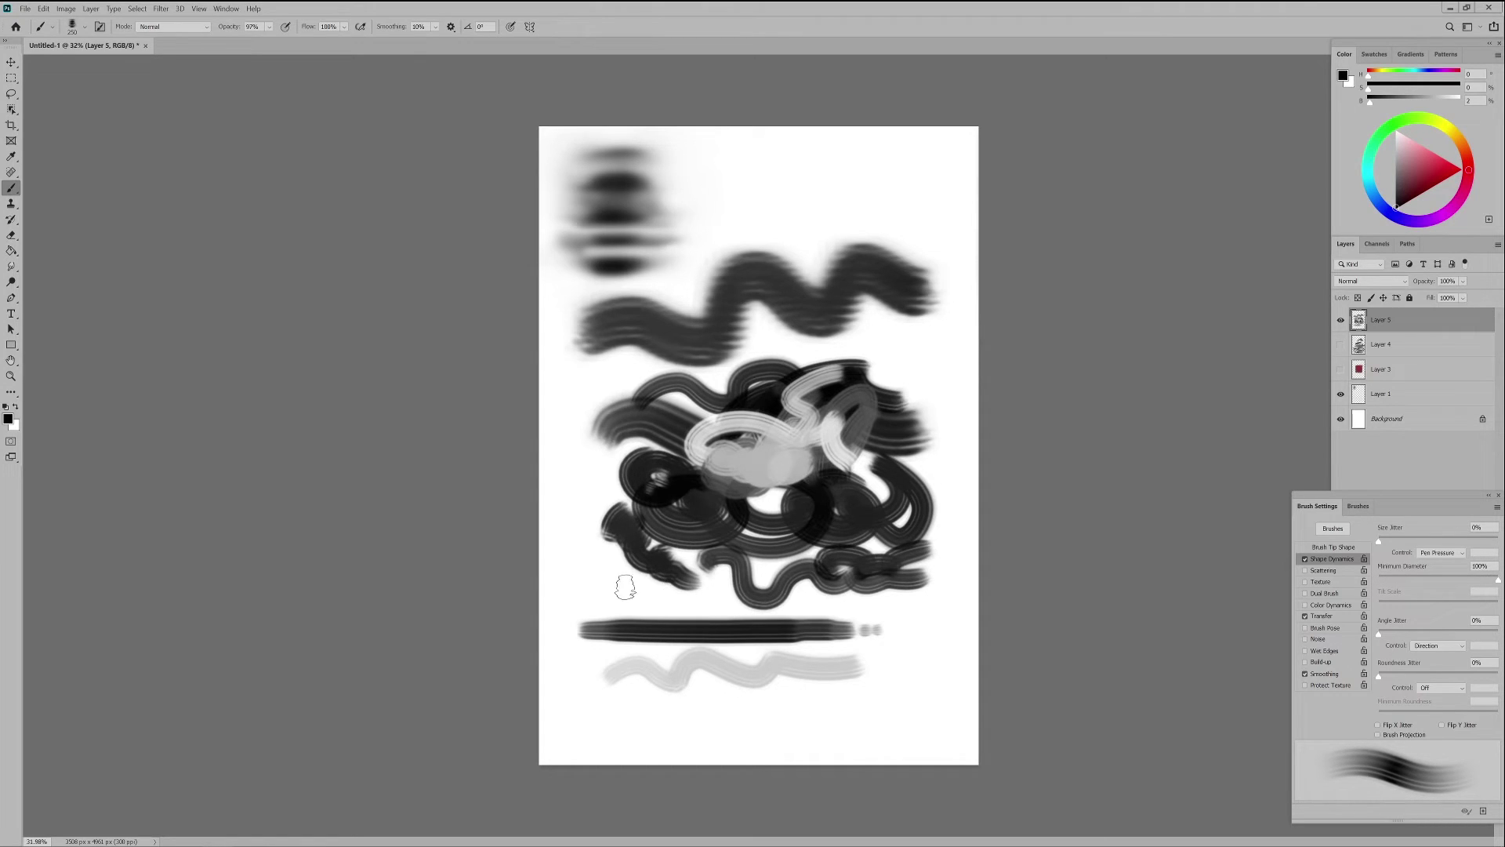
pyautogui.moveTo(584, 596)
pyautogui.mouseDown()
pyautogui.moveTo(900, 596)
pyautogui.moveTo(793, 671)
pyautogui.mouseUp()
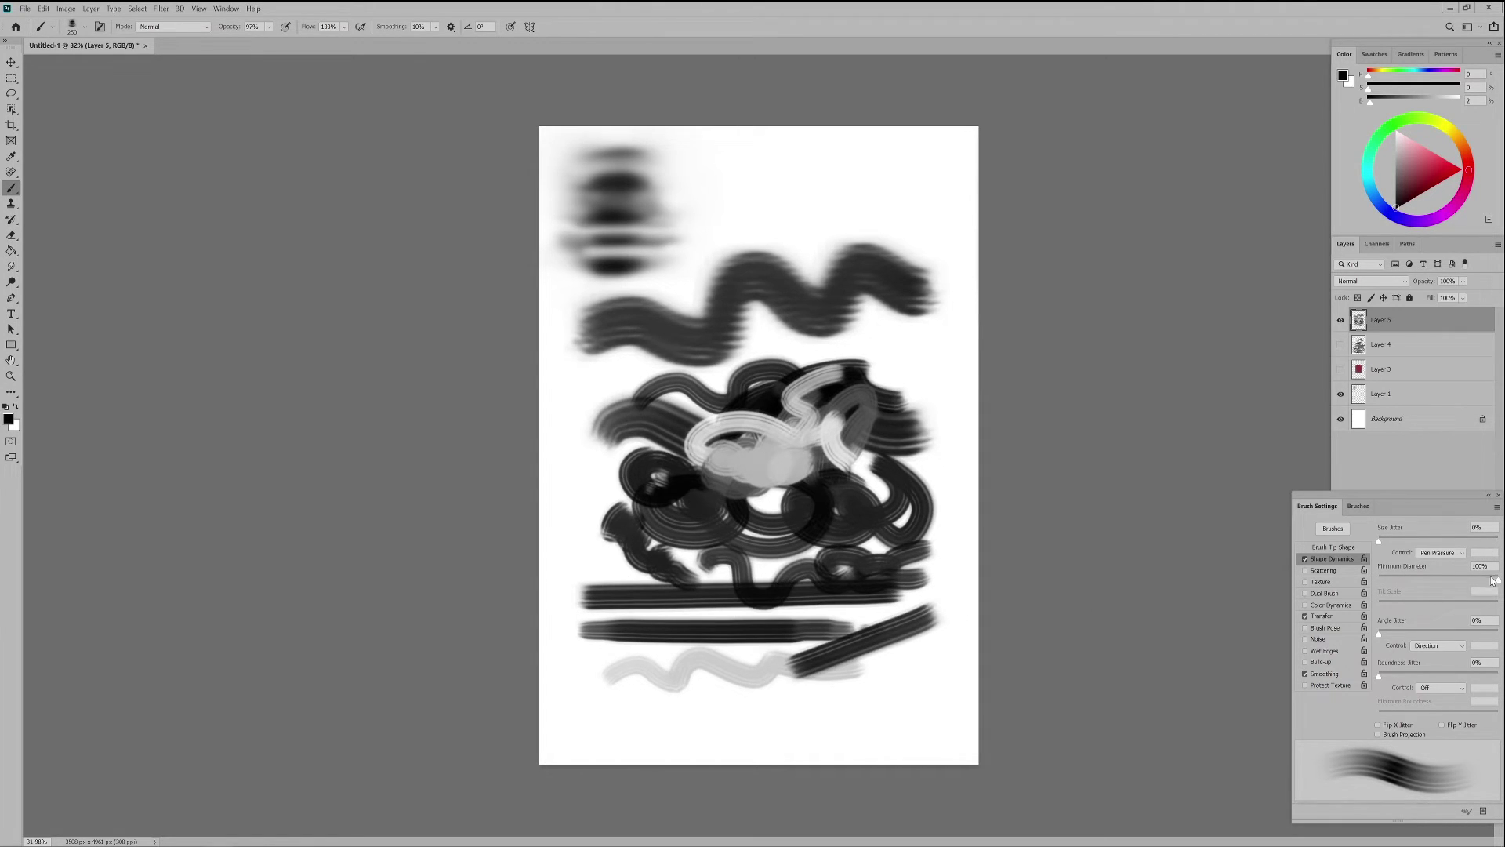
pyautogui.moveTo(1493, 580); pyautogui.dragTo(1474, 579)
pyautogui.moveTo(937, 649); pyautogui.dragTo(729, 717)
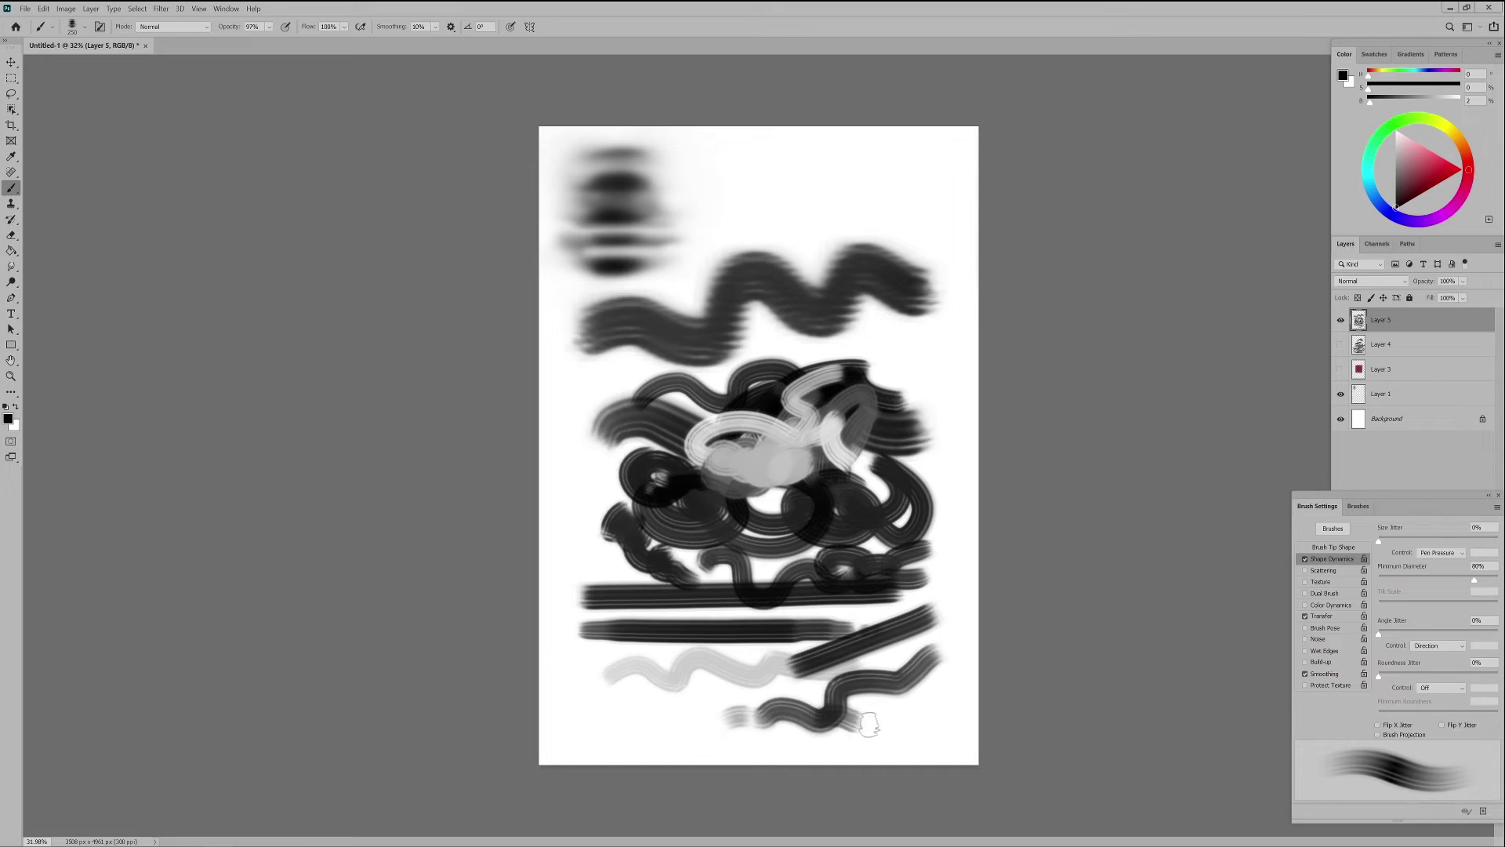
pyautogui.moveTo(869, 724); pyautogui.dragTo(953, 712)
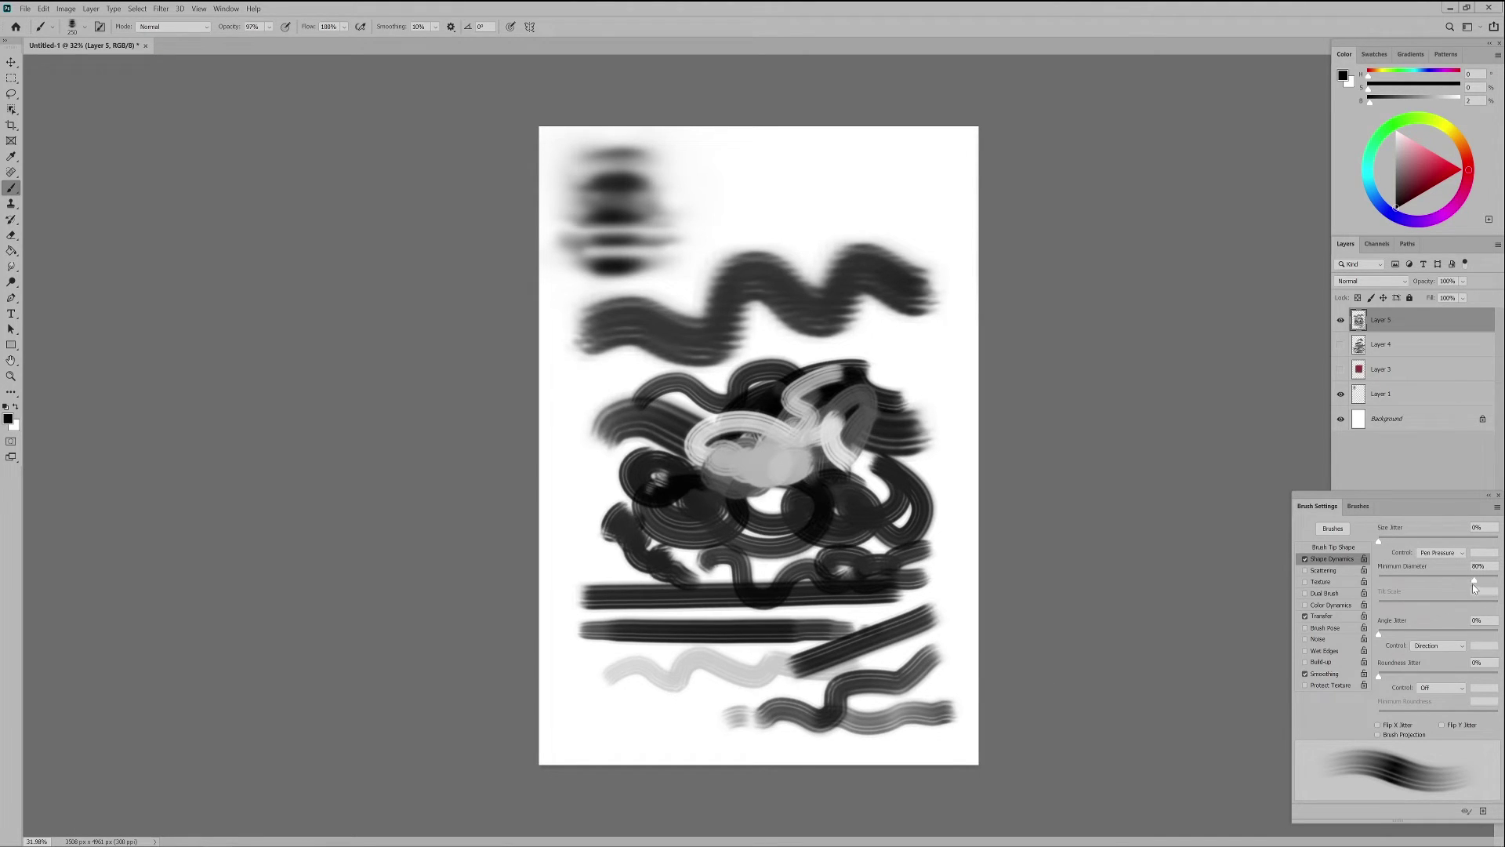
pyautogui.click(1441, 553)
pyautogui.click(1443, 555)
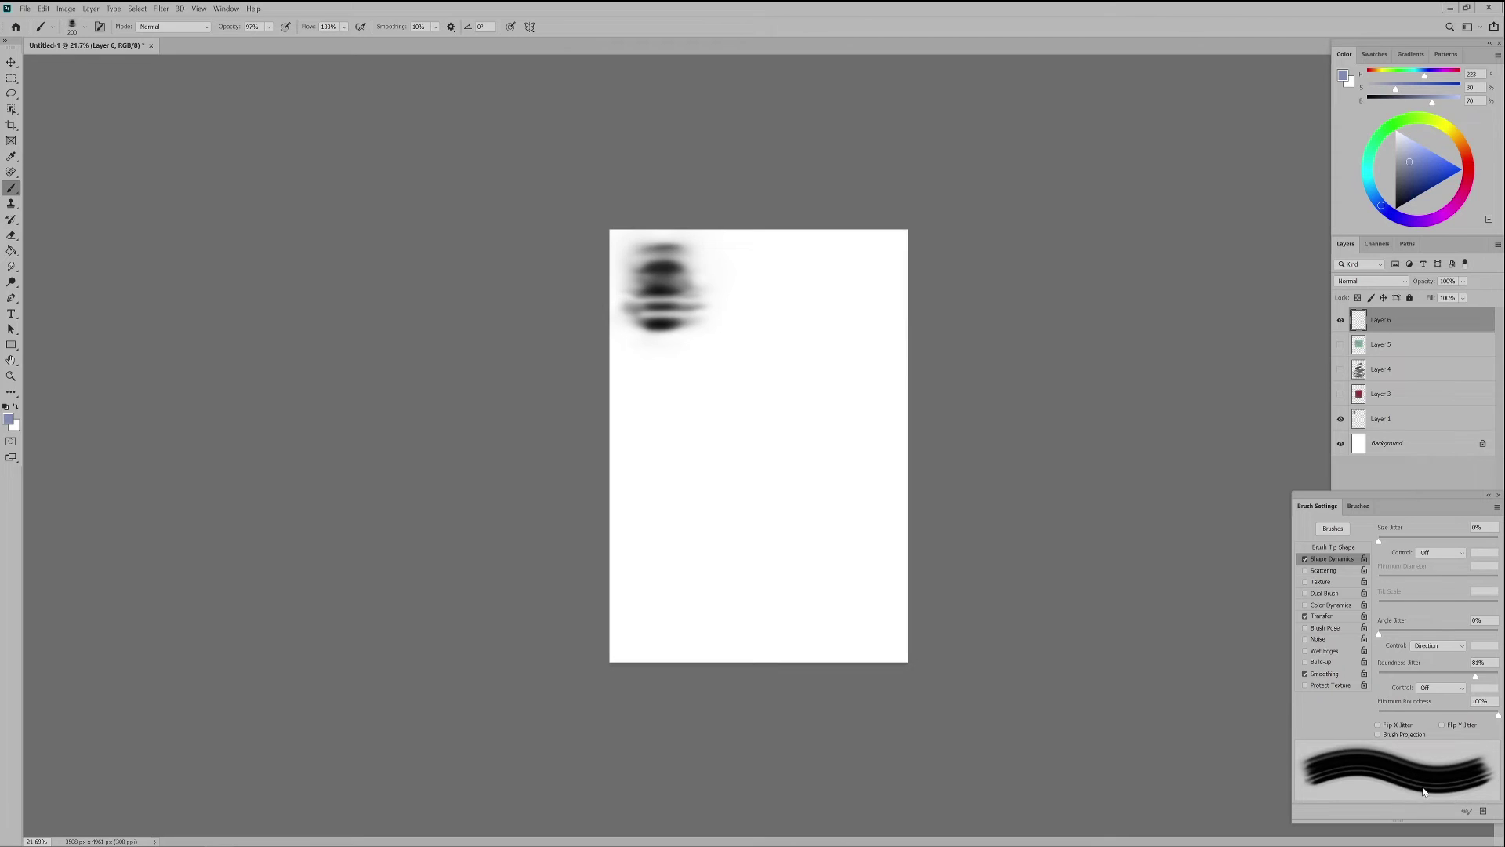
# Save the current brush as a new preset named 'Tutorial Brush1'
pyautogui.click(1483, 811)
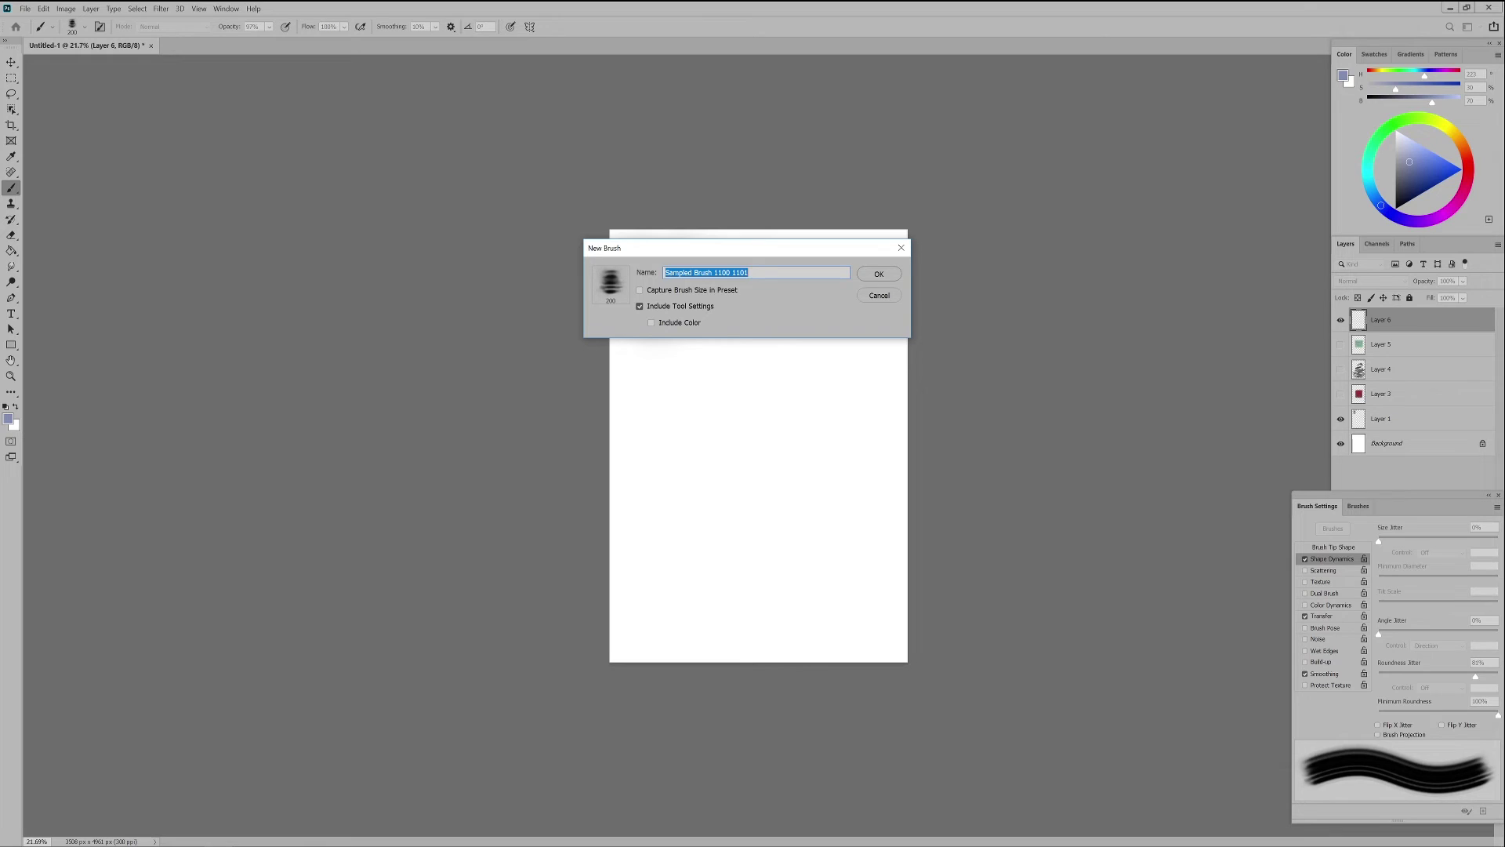
pyautogui.moveTo(750, 273); pyautogui.dragTo(668, 273)
pyautogui.write('T')
pyautogui.click(879, 273)
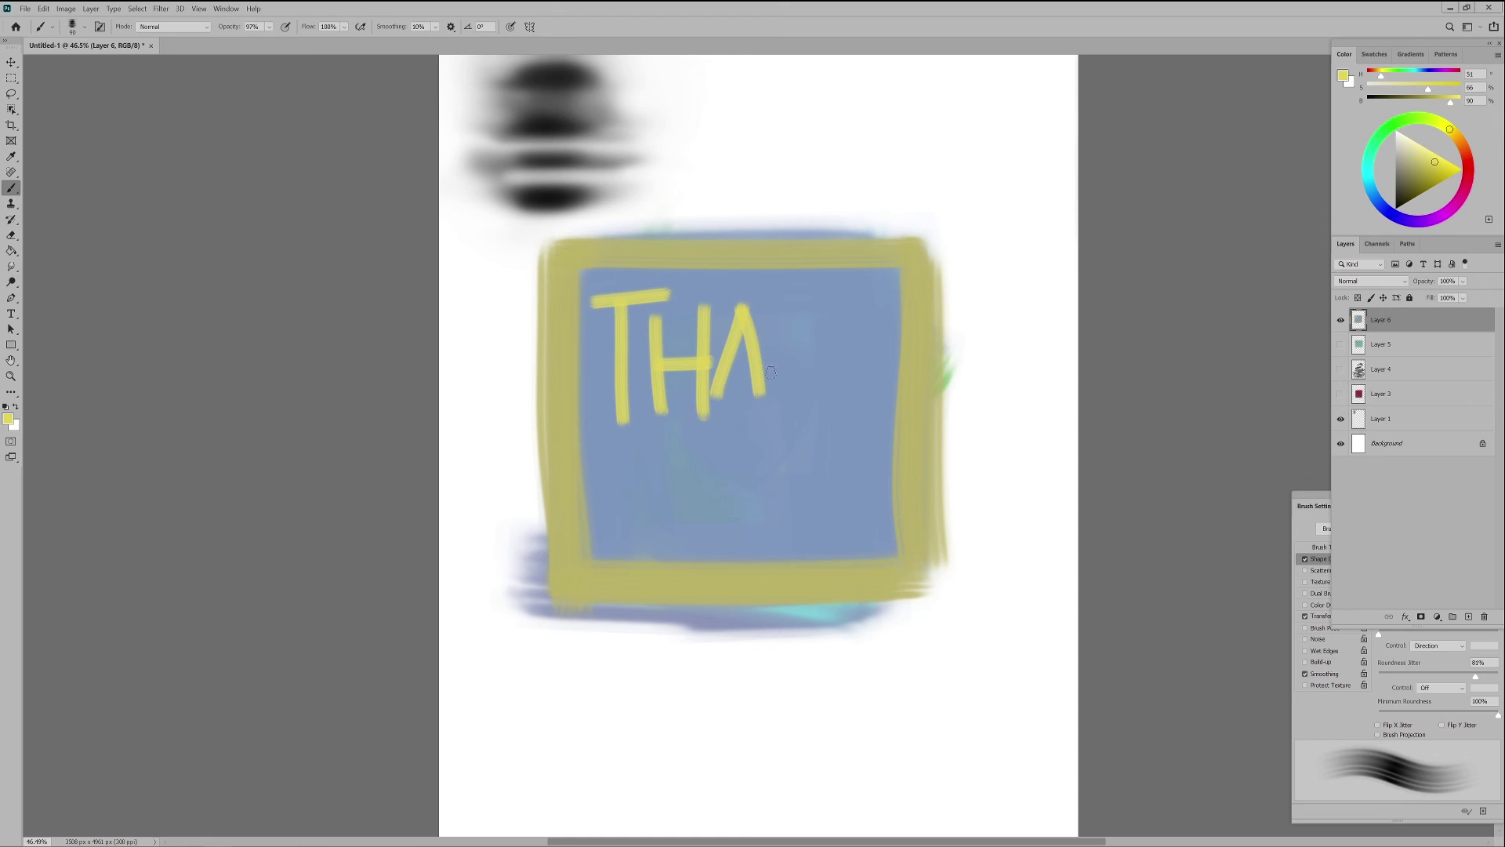
# Letter 'THANK YOU!!' in yellow across the blue panel, including both exclamation marks
pyautogui.moveTo(773, 404)
pyautogui.mouseDown()
pyautogui.moveTo(831, 315)
pyautogui.moveTo(845, 409)
pyautogui.mouseUp()
pyautogui.moveTo(886, 305); pyautogui.dragTo(886, 404)
pyautogui.moveTo(653, 443); pyautogui.dragTo(700, 483)
pyautogui.moveTo(728, 436); pyautogui.dragTo(680, 530)
pyautogui.moveTo(739, 464); pyautogui.dragTo(737, 464)
pyautogui.moveTo(763, 451)
pyautogui.mouseDown()
pyautogui.moveTo(805, 455)
pyautogui.moveTo(831, 503)
pyautogui.mouseUp()
pyautogui.moveTo(858, 431); pyautogui.dragTo(853, 506)
pyautogui.click(831, 527)
pyautogui.click(852, 524)
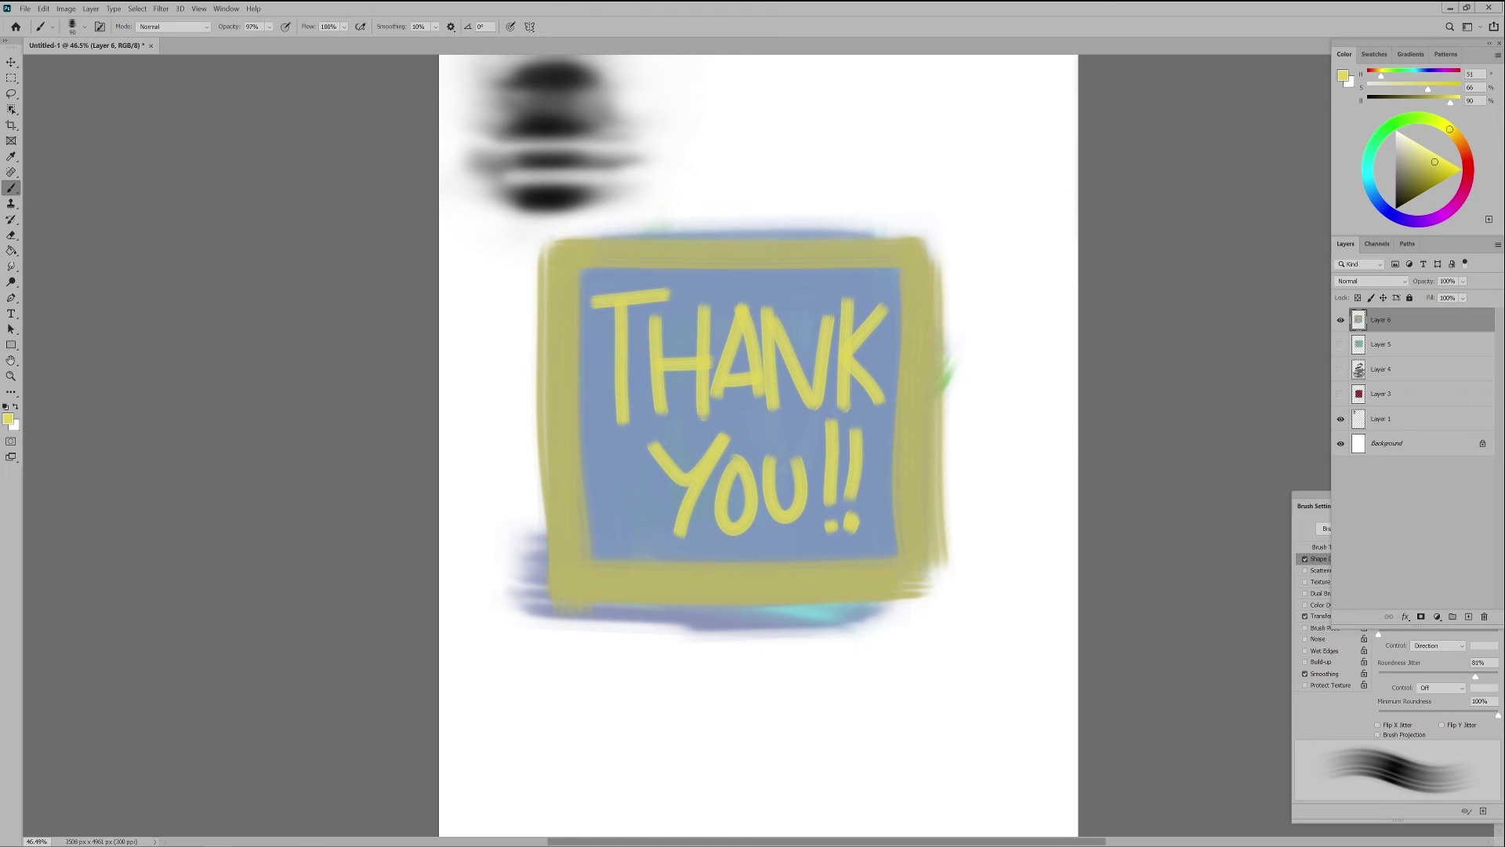